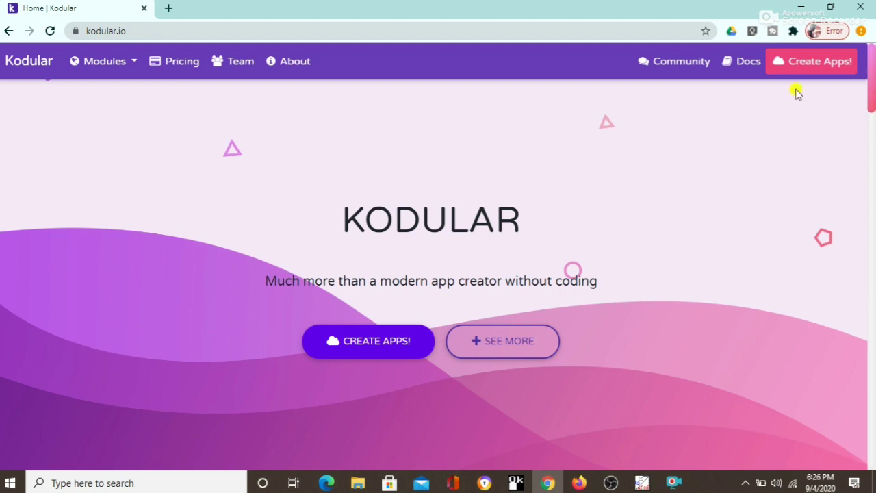
Step: Open the Kodular Sign Up page from the CREATE APPS! button on kodular.io
left_click(392, 349)
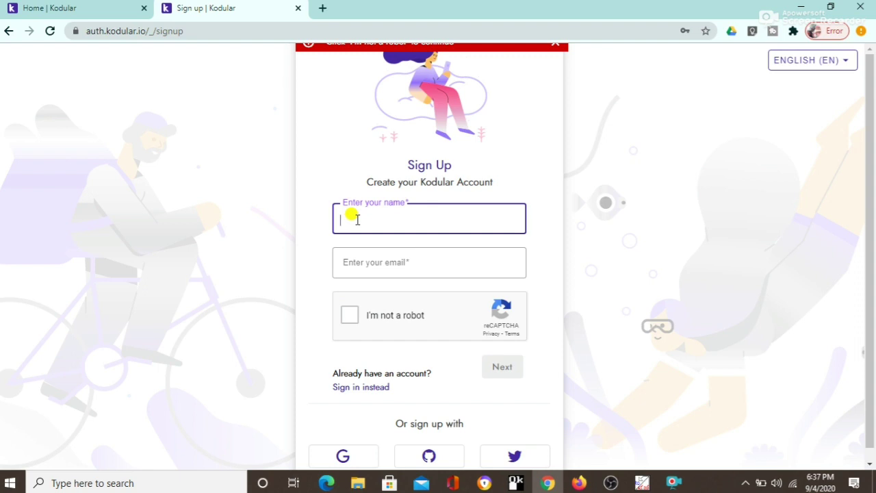
Step: Enter the account holder's name in the Enter your name field
type("duddddddd")
key("BackSpace")
key("BackSpace")
key("BackSpace")
key("BackSpace")
key("BackSpace")
key("BackSpace")
key("BackSpace")
key("BackSpace")
key("BackSpace")
type("dP")
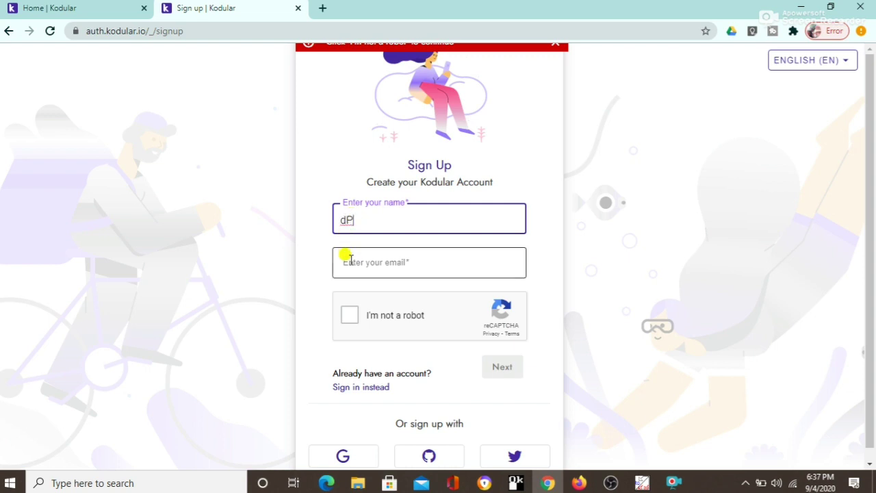
Step: Fill the e-mail from the saved suggestion, pass the robot check, and continue to the password step
left_click(349, 259)
left_click(361, 300)
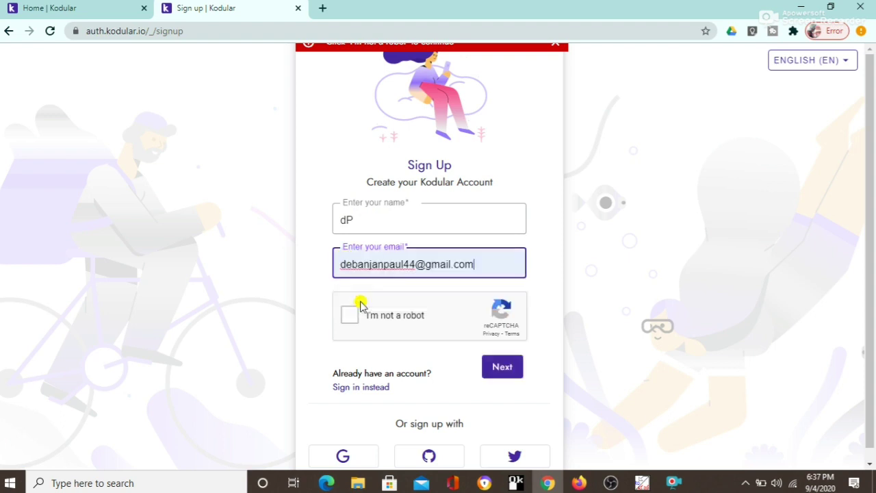
left_click(349, 315)
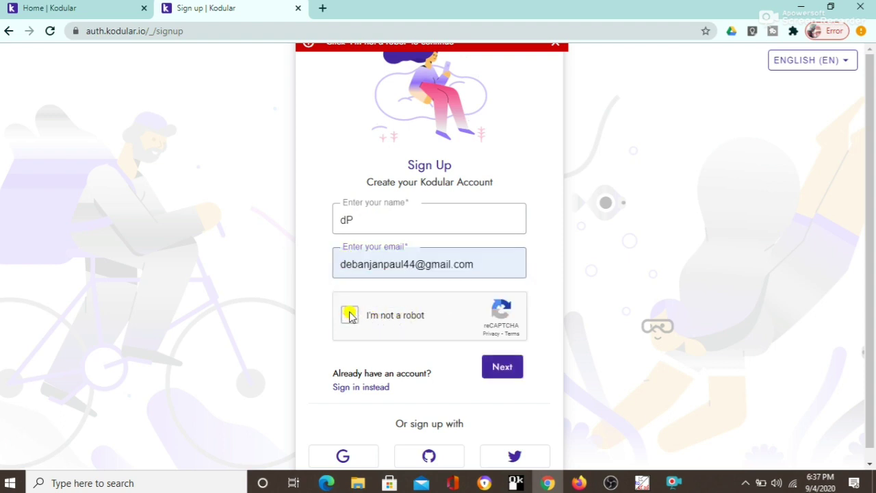
left_click(496, 369)
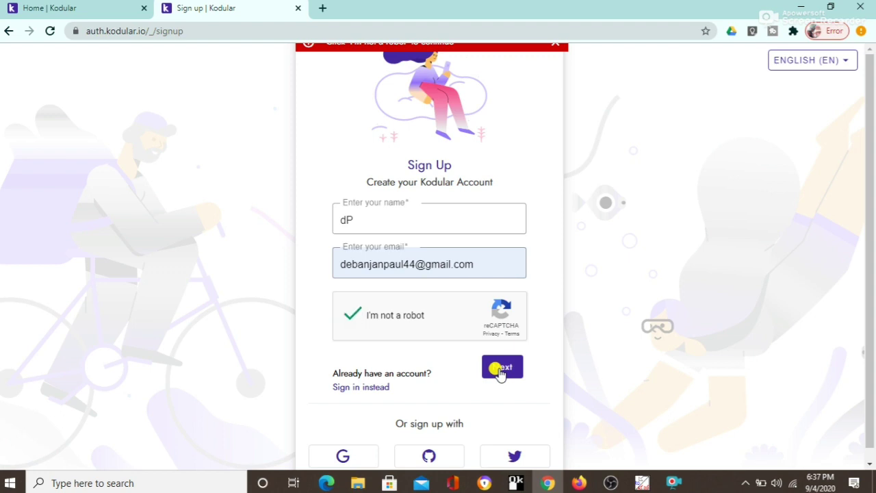
left_click(500, 370)
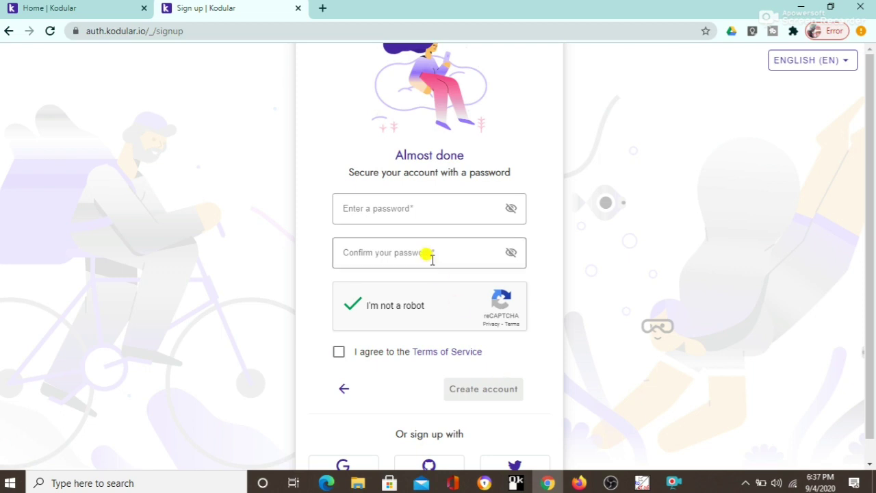
Step: Enter and confirm the account password, agree to the Terms of Service, and create the account
left_click(419, 216)
type("••")
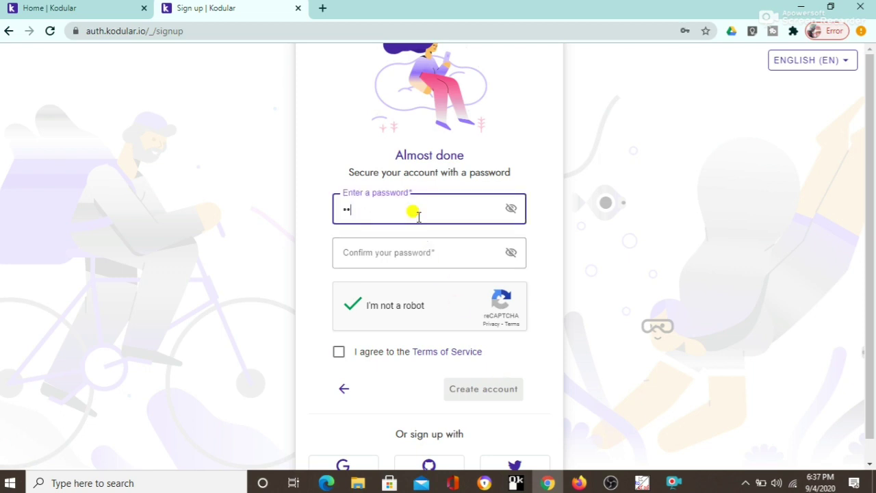
type("•••••••")
left_click(408, 251)
type("•••••")
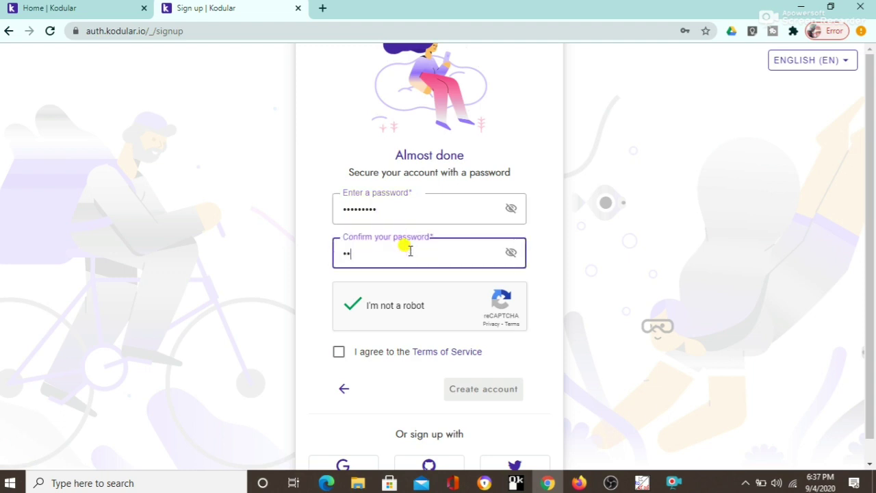
type("••••")
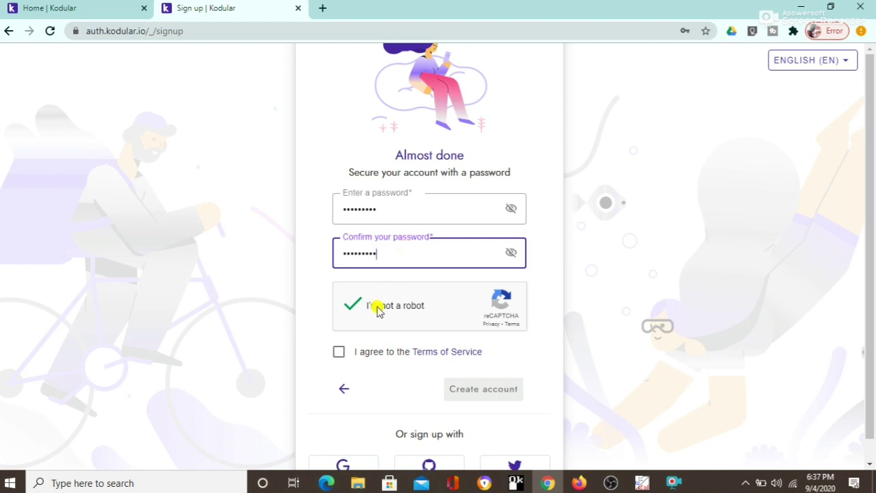
left_click(339, 352)
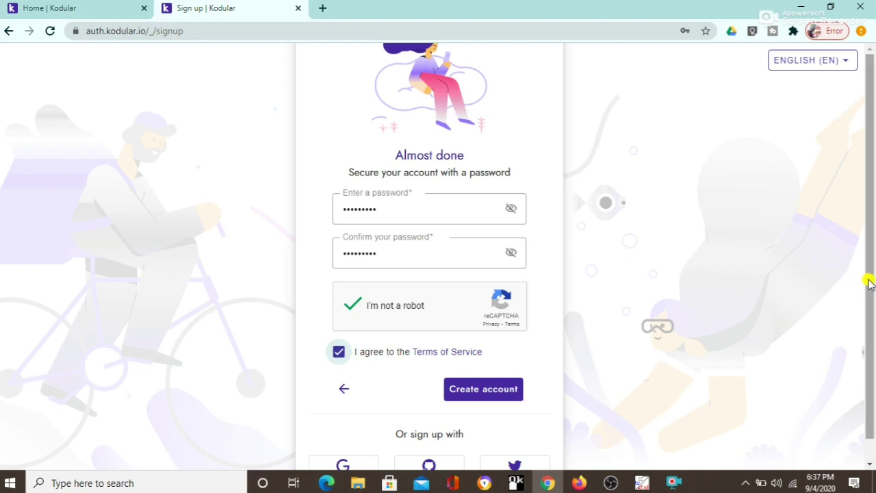
left_click_drag(868, 285, 859, 396)
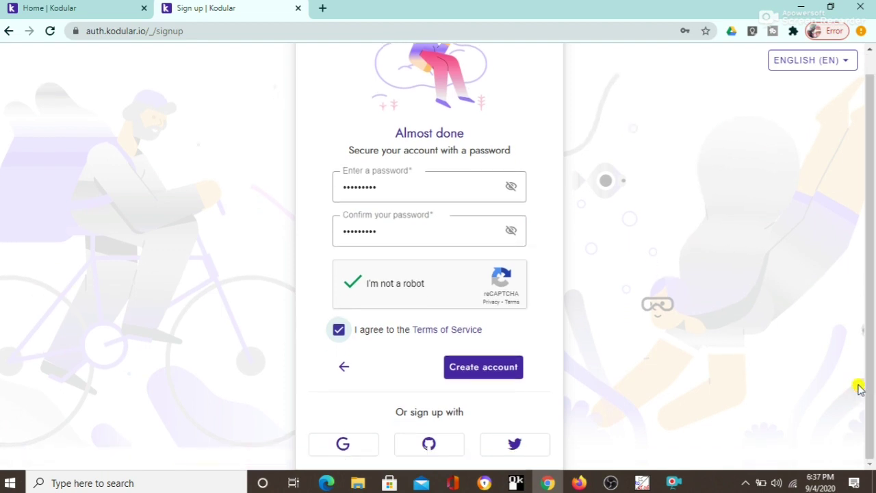
left_click(485, 368)
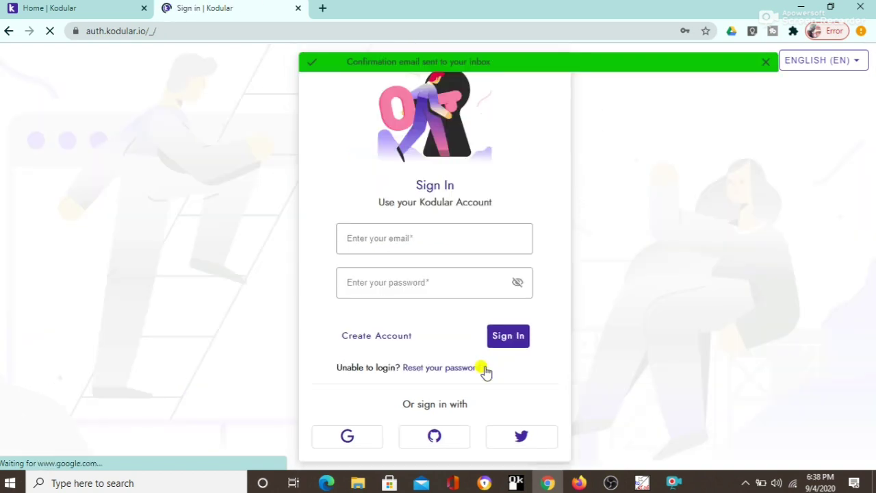
left_click(416, 238)
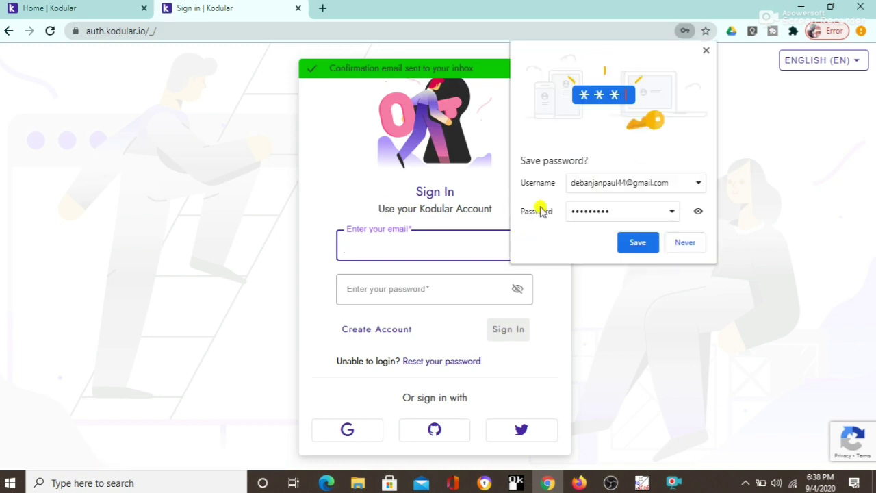
left_click(679, 243)
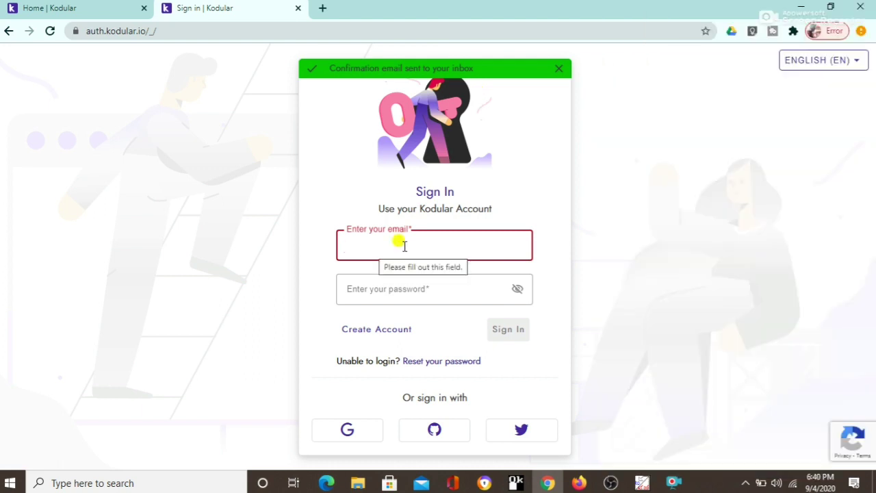
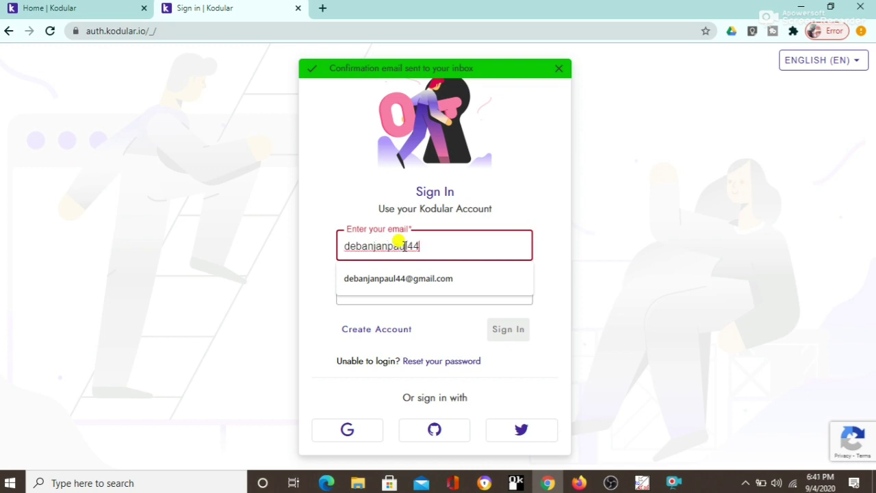
Step: Enter the account e-mail via autofill and the password, then submit the sign-in
left_click(406, 278)
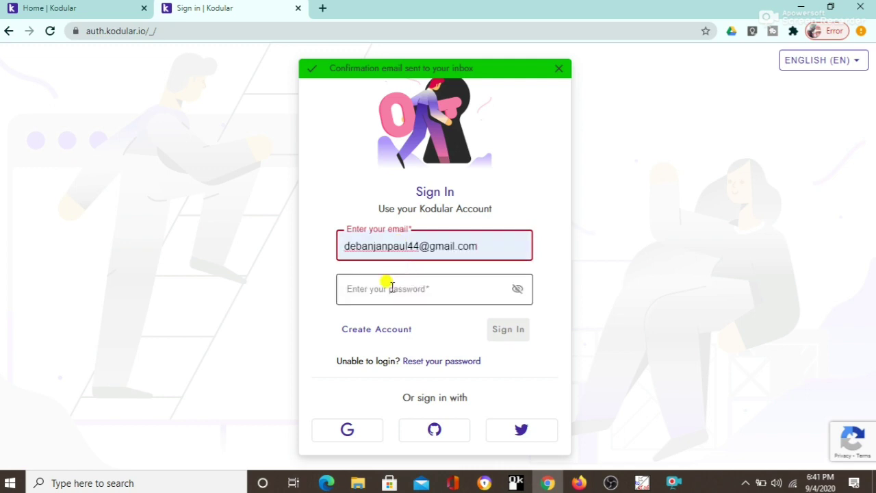
left_click(393, 287)
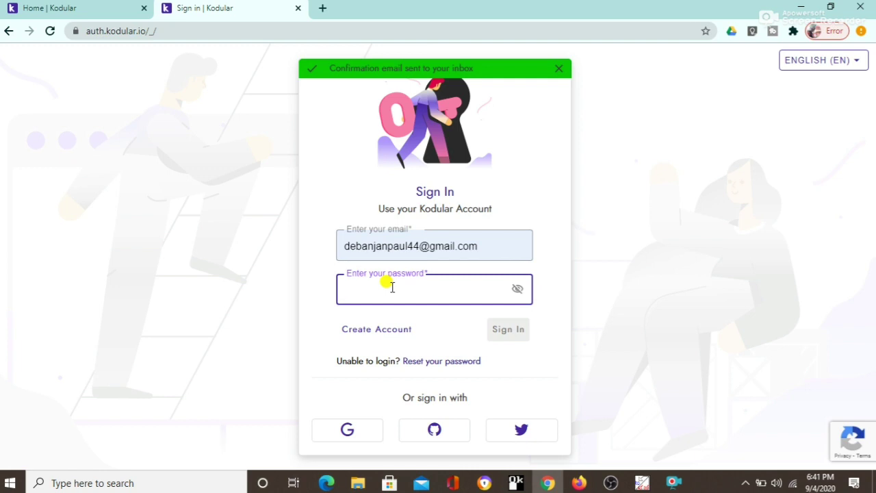
type("••")
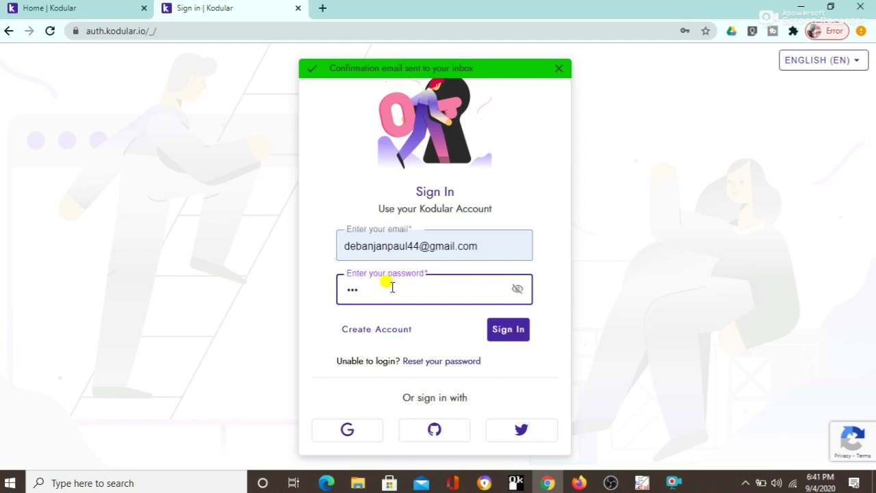
type("•••••••")
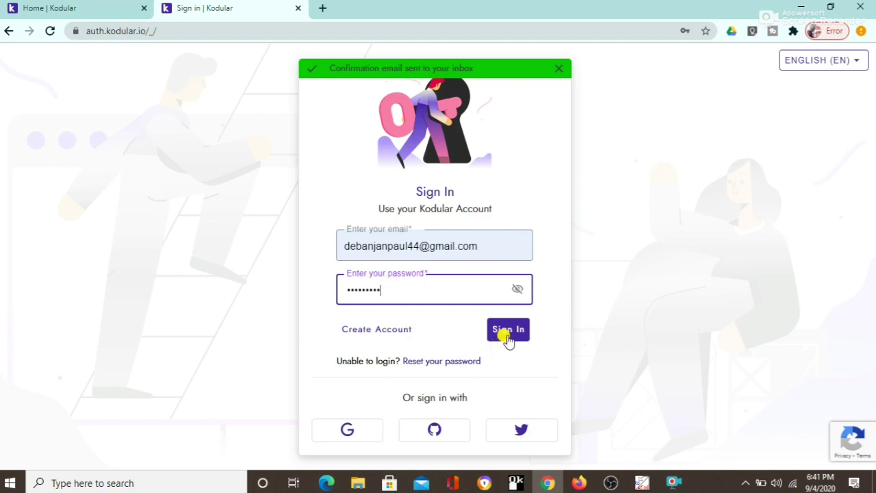
left_click(507, 336)
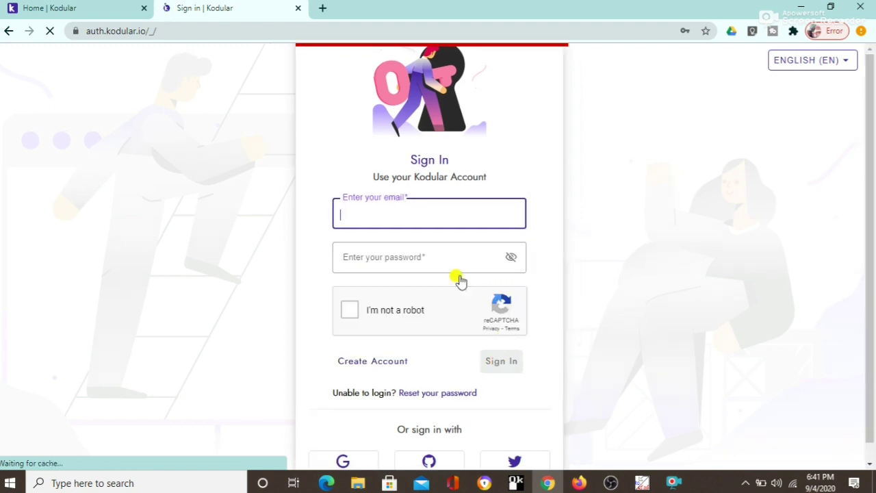
Step: Sign in again with the autofilled e-mail, the password, and a passed robot check
left_click(397, 213)
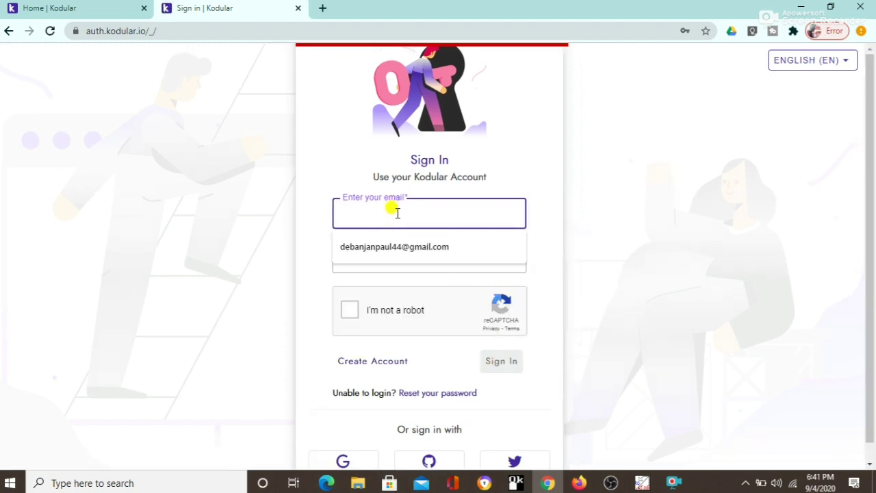
left_click(397, 243)
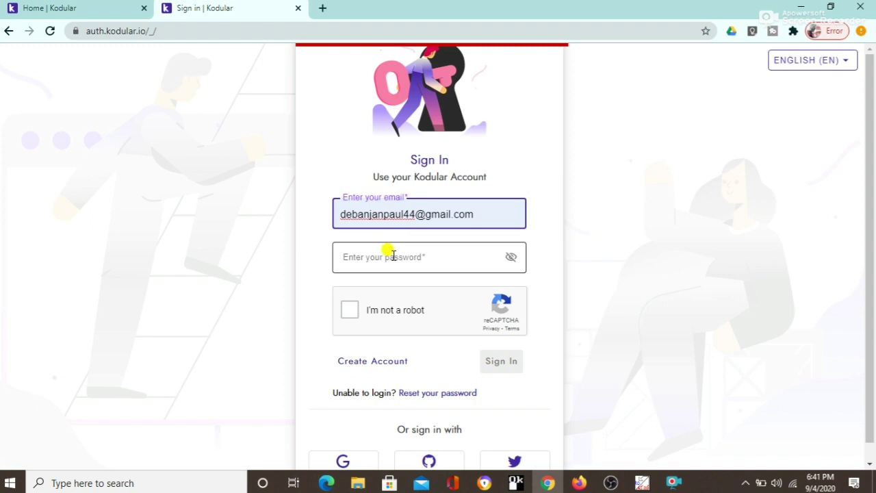
left_click(392, 256)
type("****")
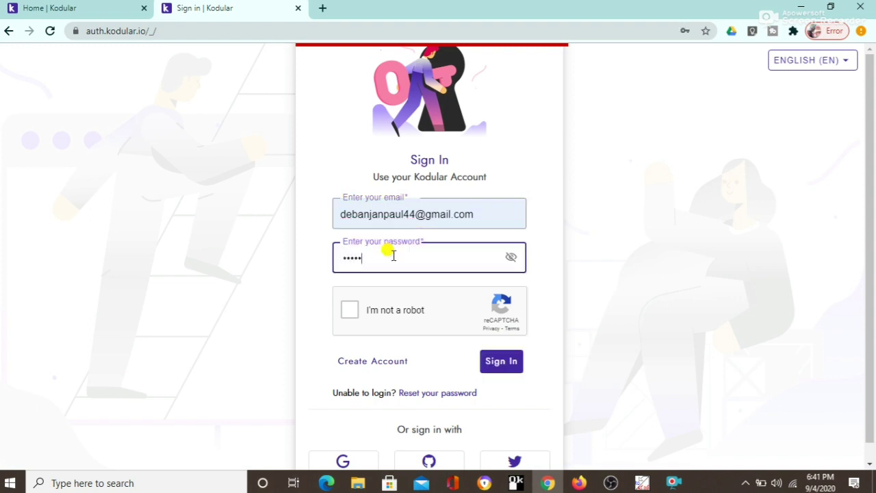
type("*****")
left_click(350, 311)
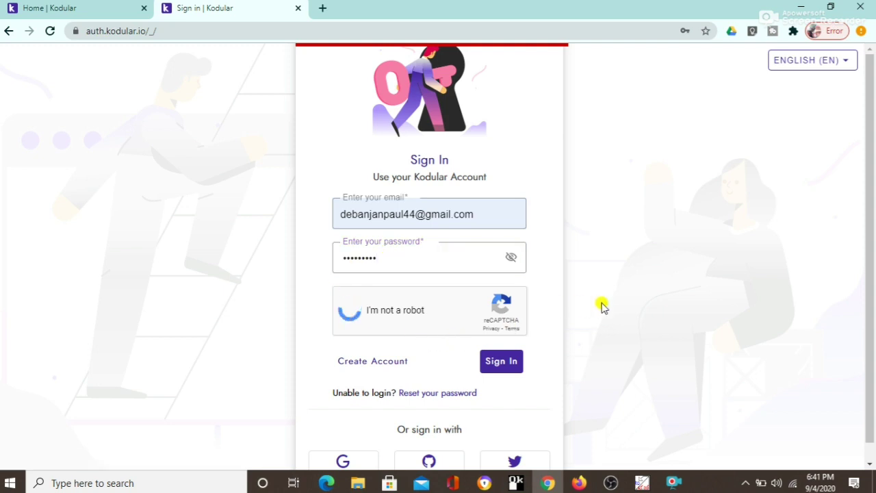
left_click(516, 366)
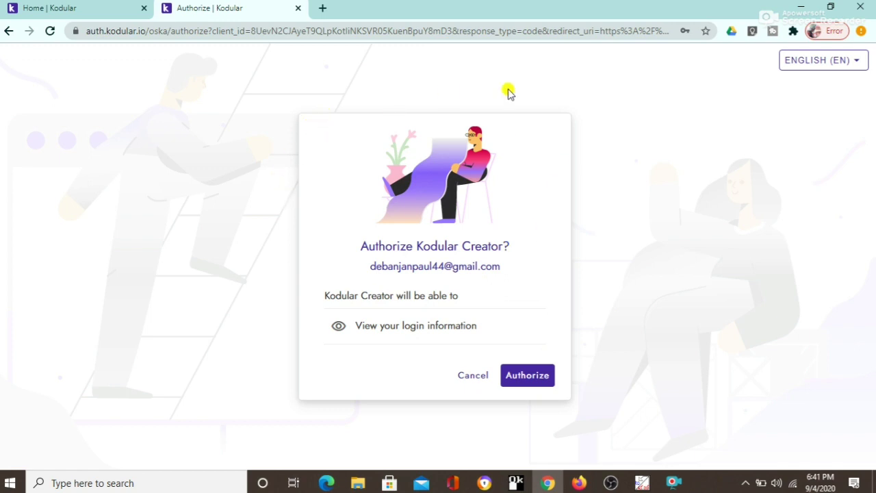
Step: Authorize Kodular Creator and accept the Kodular Creator Terms of Service
left_click(543, 376)
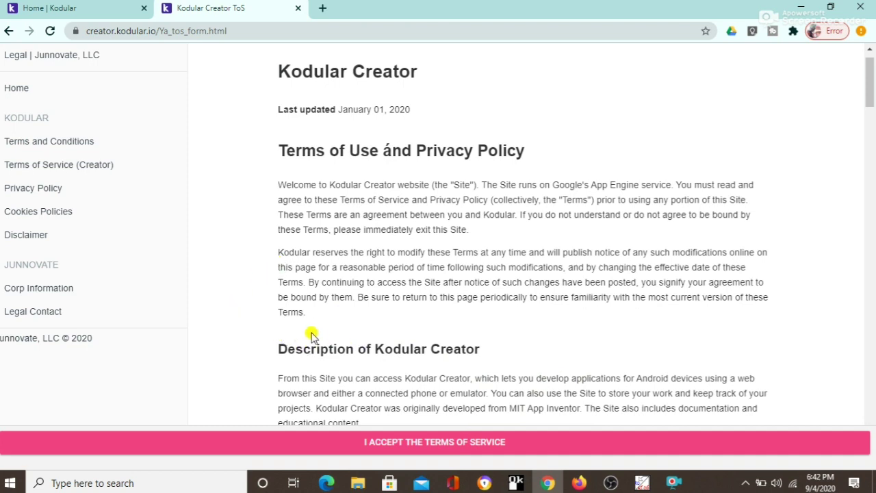
left_click(421, 444)
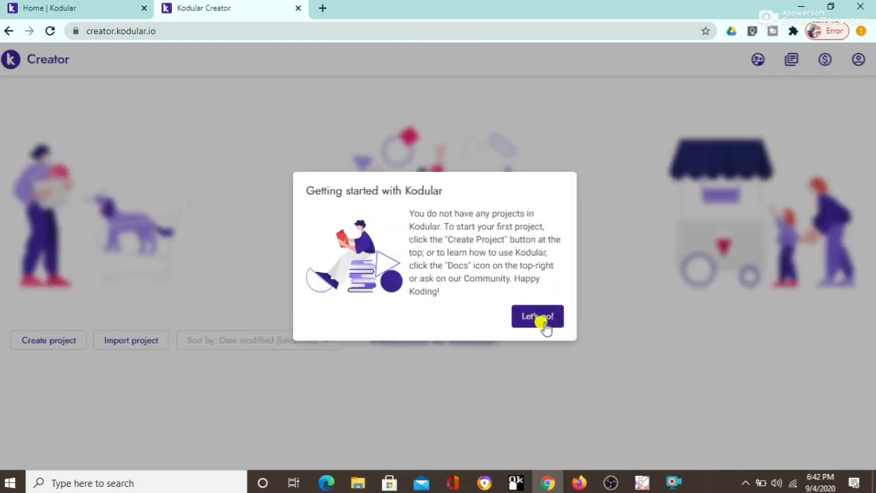
Step: Dismiss the Getting started with Kodular dialog with Let's go!
left_click(543, 325)
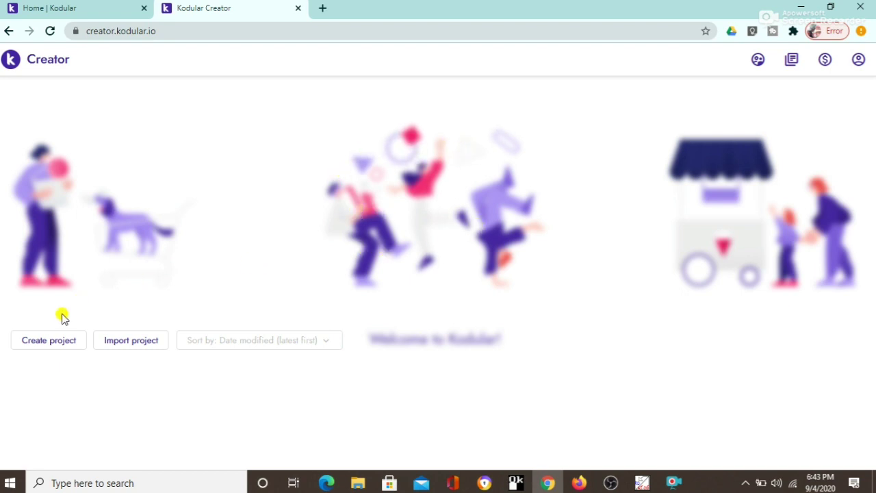
Step: Create a new project and enter My_1st_Project as the project name
left_click(45, 346)
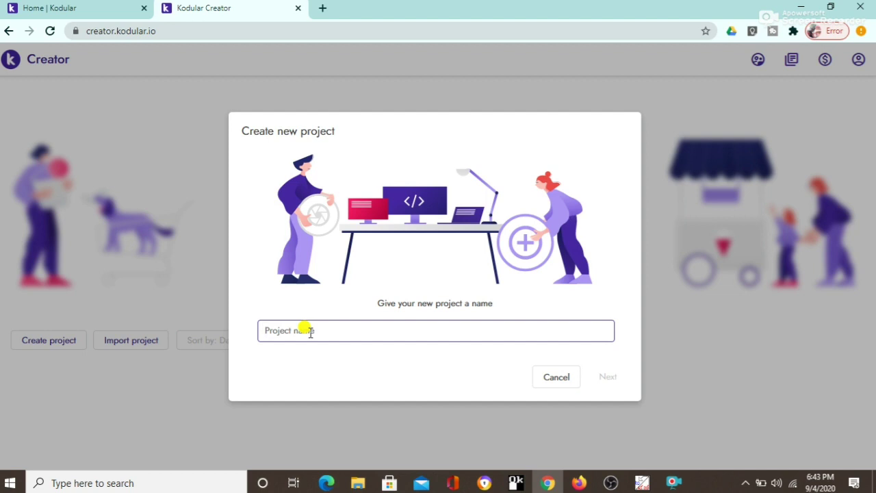
type("My")
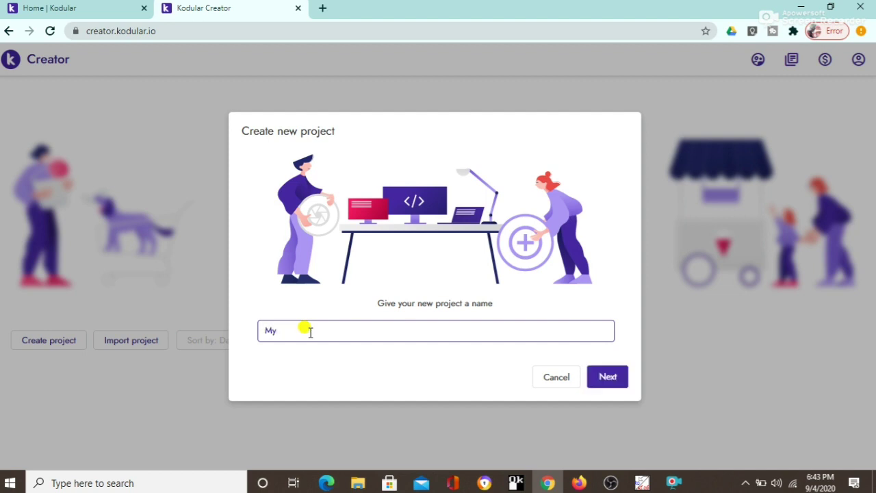
type("1stProj")
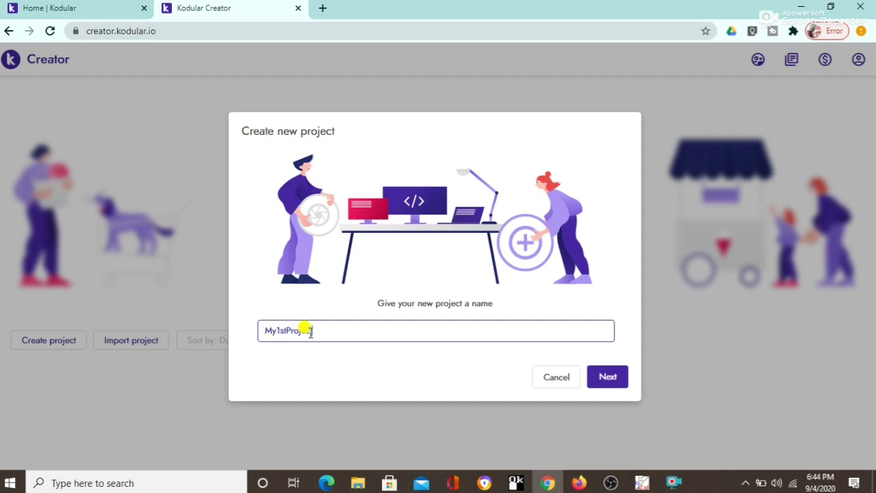
type("ect")
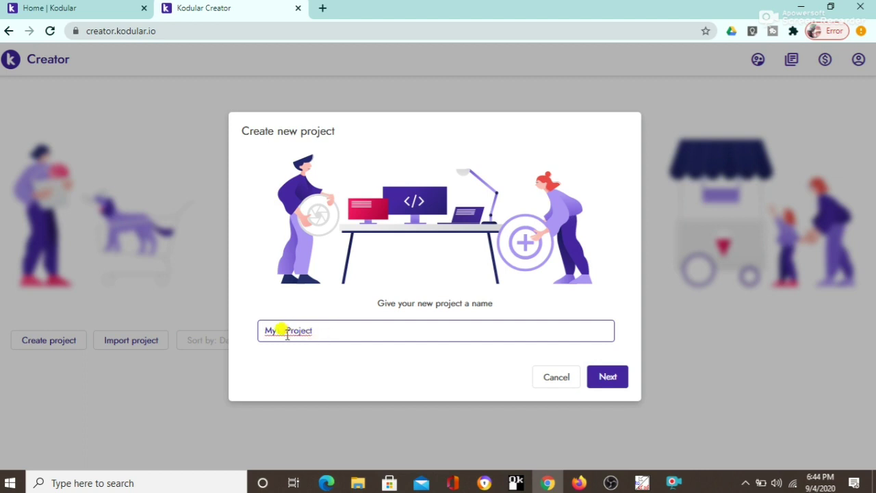
key("Left")
key("Left")
key("Left")
key("Left")
key("Left")
key("Left")
key("Left")
type("_")
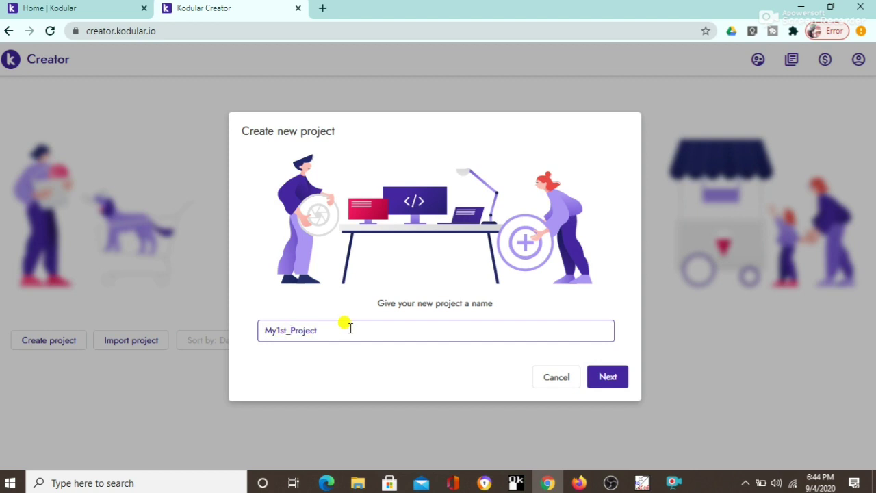
left_click(273, 330)
type("_")
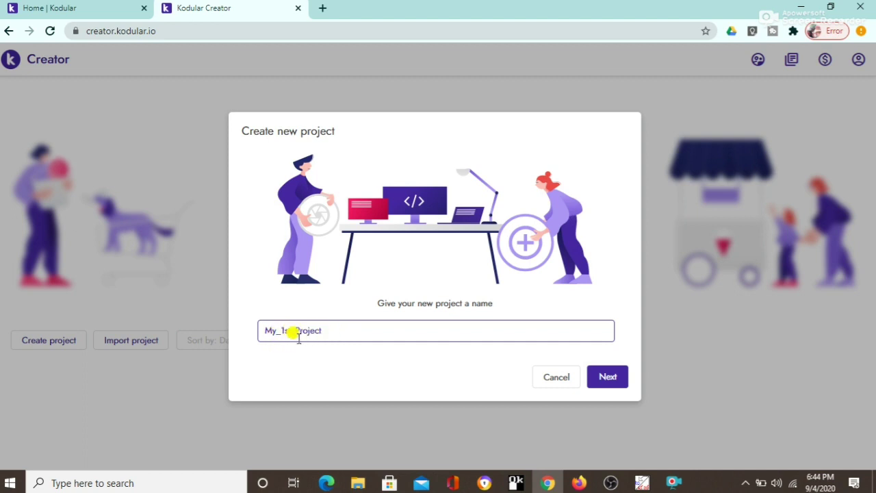
Step: Continue to project configuration and set the project theme to Dark Theme
left_click(621, 380)
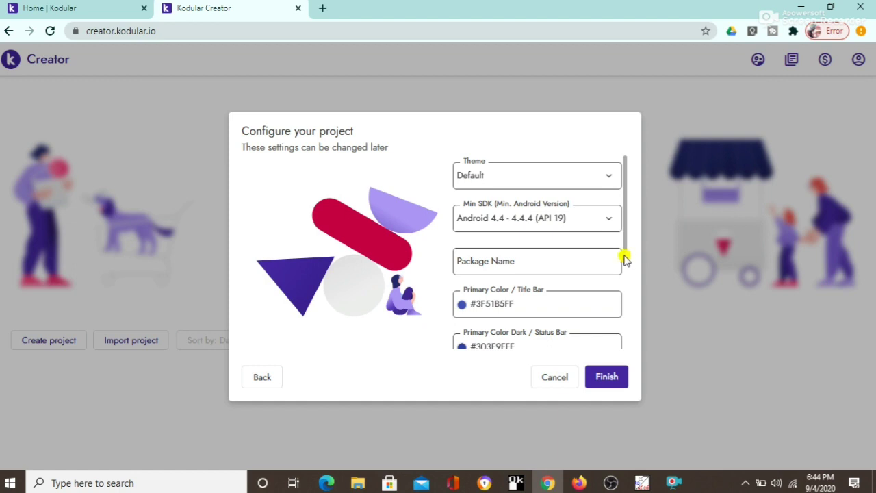
left_click_drag(624, 257, 628, 233)
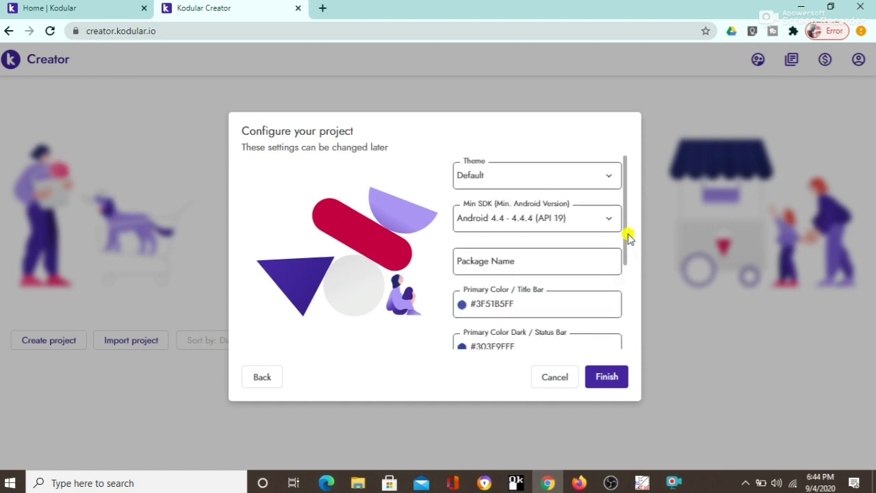
left_click(582, 185)
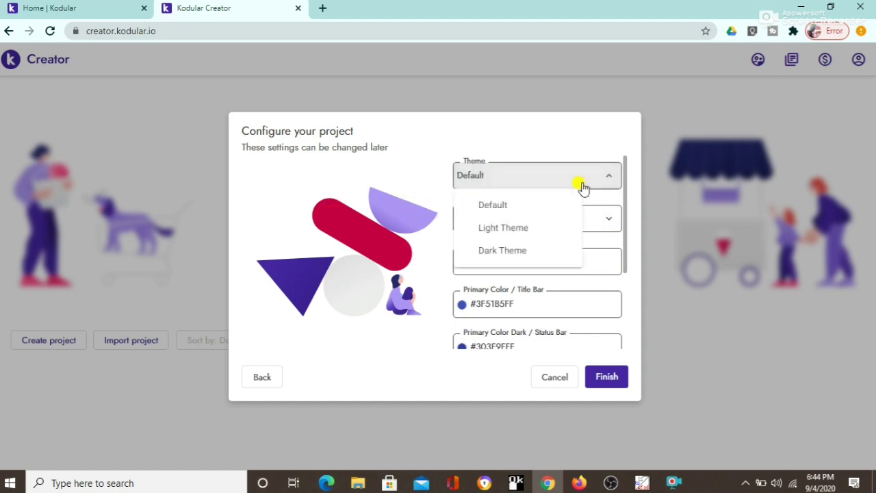
left_click(509, 229)
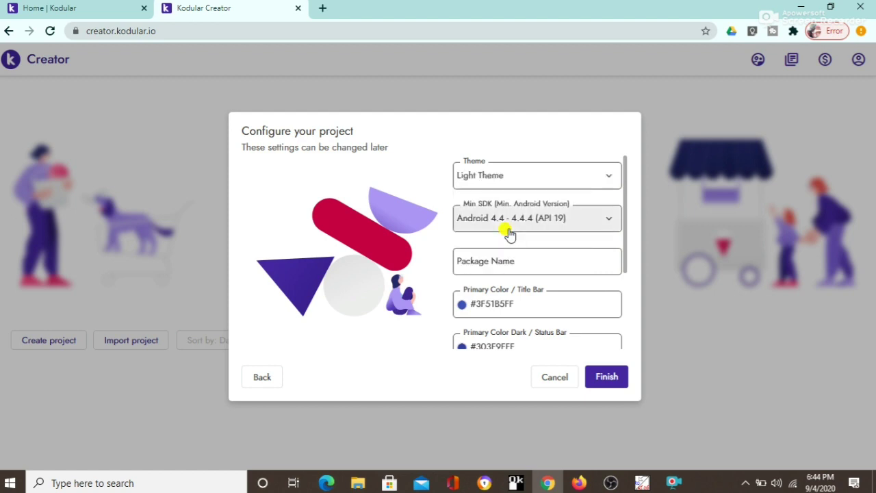
left_click(595, 182)
left_click(517, 250)
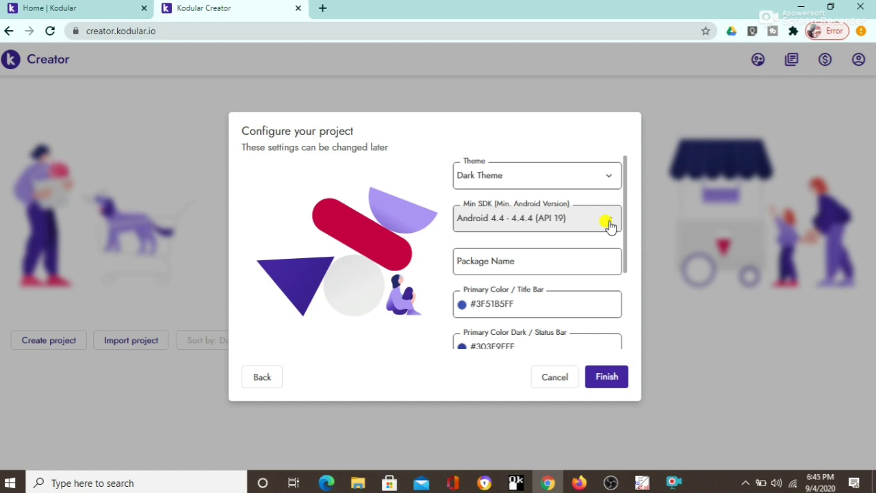
Step: Choose Android 6.0 - 6.0.1 (API 23) as the project's Min SDK
left_click(609, 223)
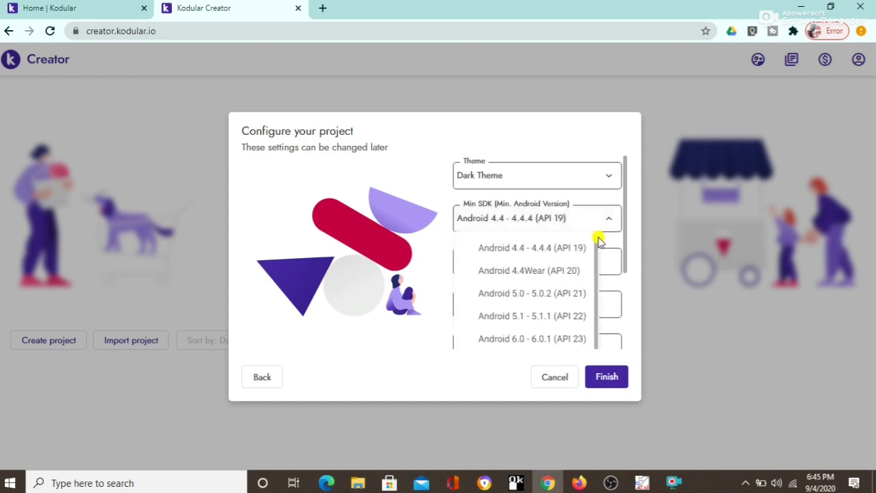
left_click_drag(596, 277, 594, 328)
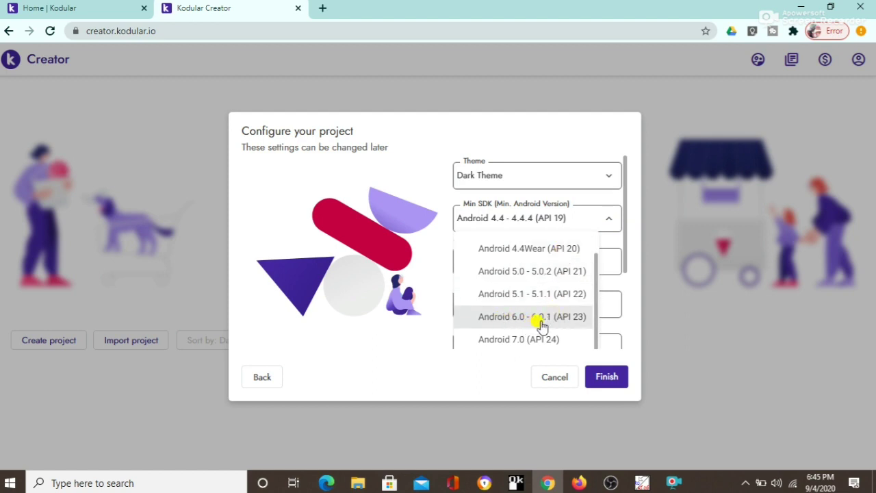
left_click(576, 319)
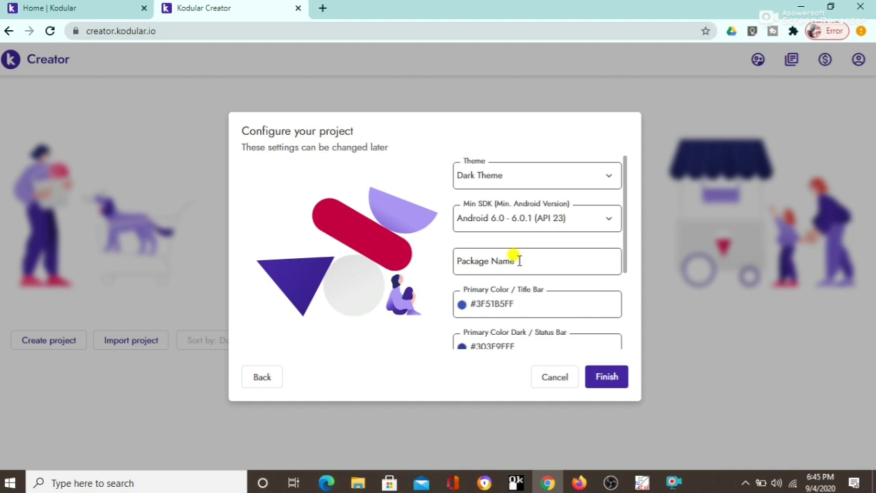
Step: Enter 1st_Test as the package name and finish creating My_1st_Project
left_click(515, 260)
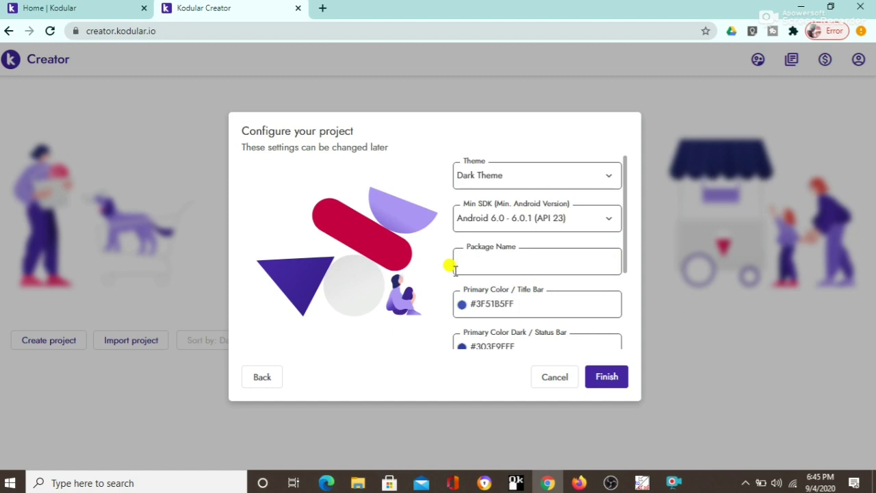
type("1st")
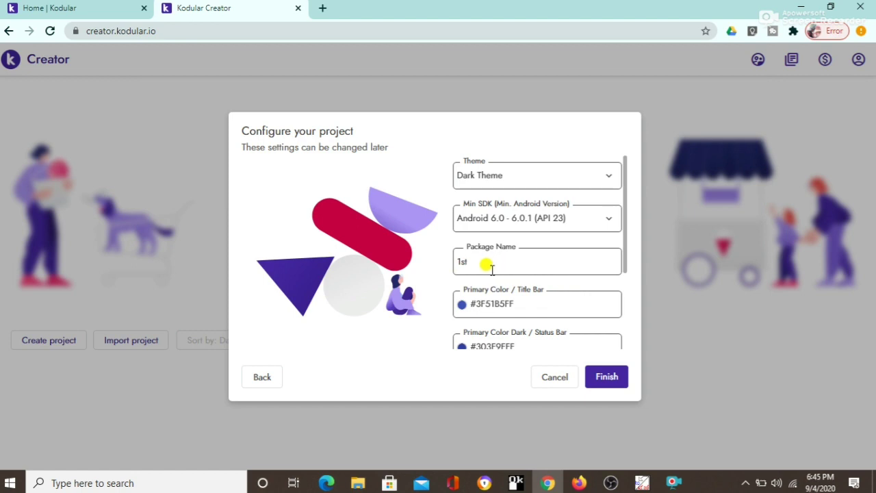
type("_")
type("ttt")
key("BackSpace")
key("BackSpace")
type("Test")
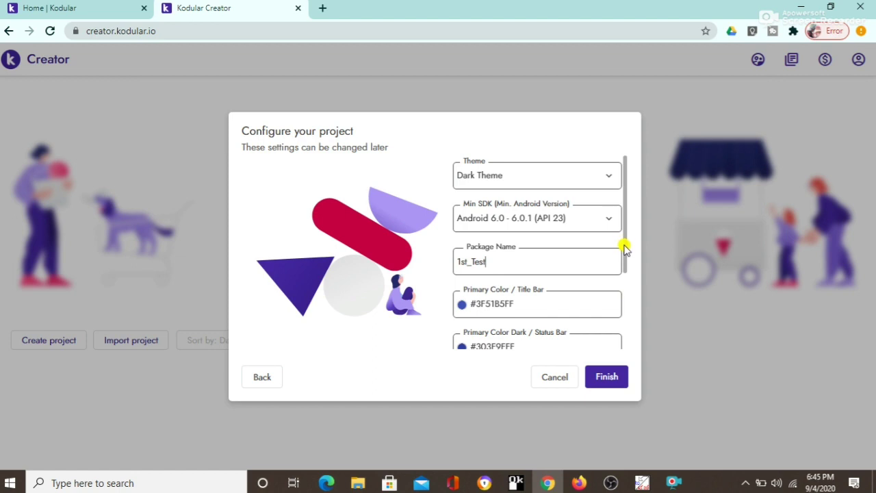
left_click_drag(625, 247, 622, 348)
left_click(604, 380)
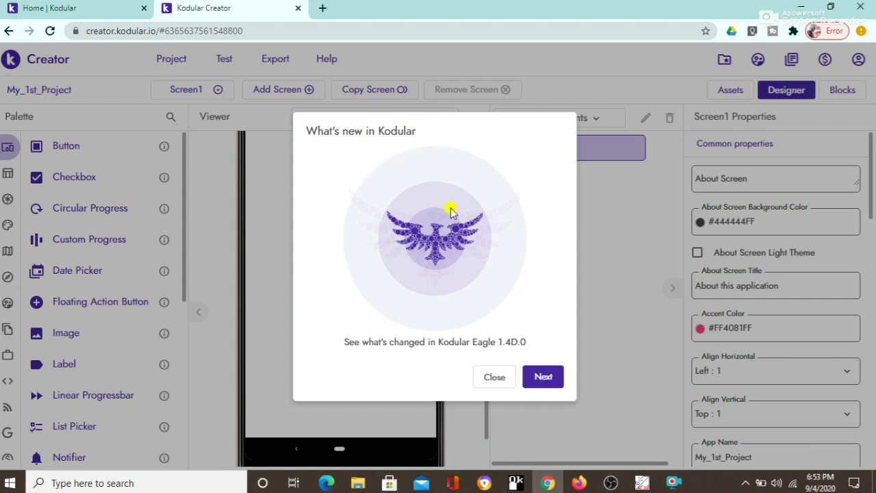
Step: Page through all the What's new announcements and close the tour with Let's go!
left_click(548, 379)
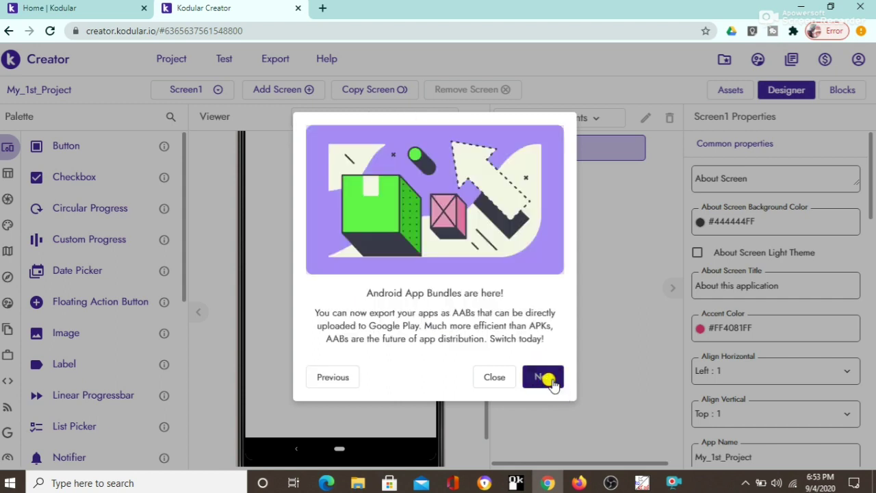
left_click(545, 380)
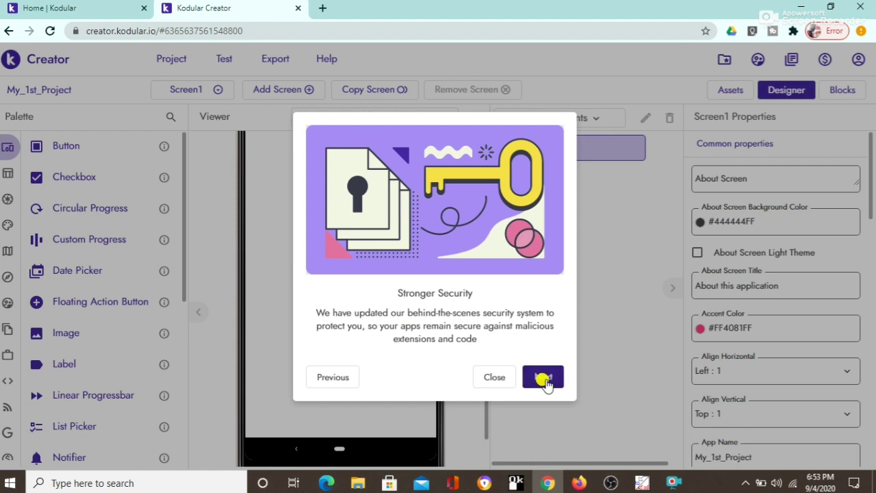
left_click(544, 378)
left_click(544, 378)
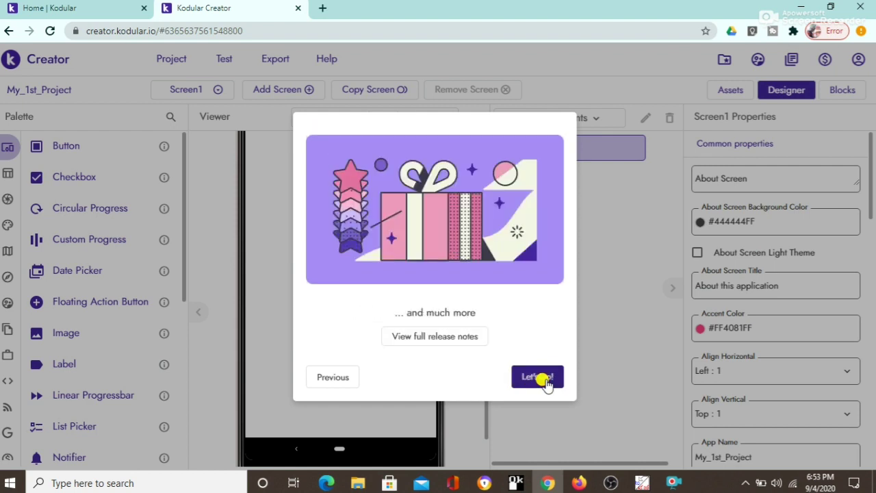
left_click(540, 377)
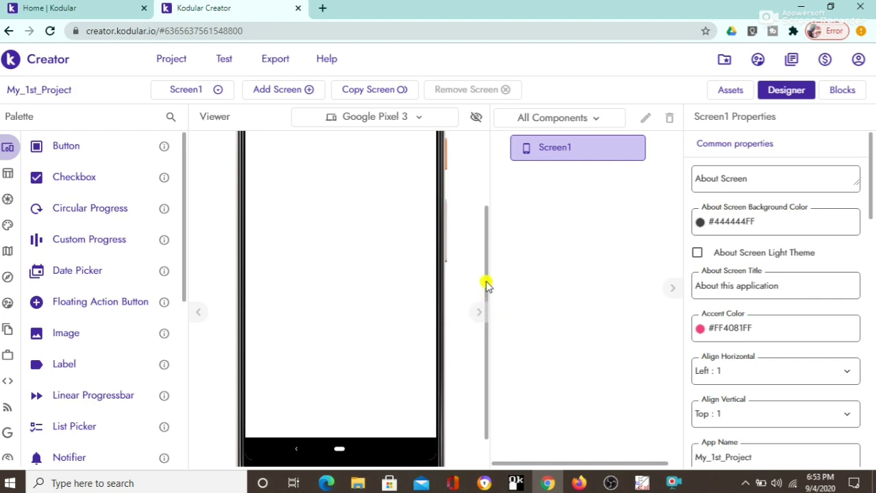
left_click_drag(485, 283, 485, 171)
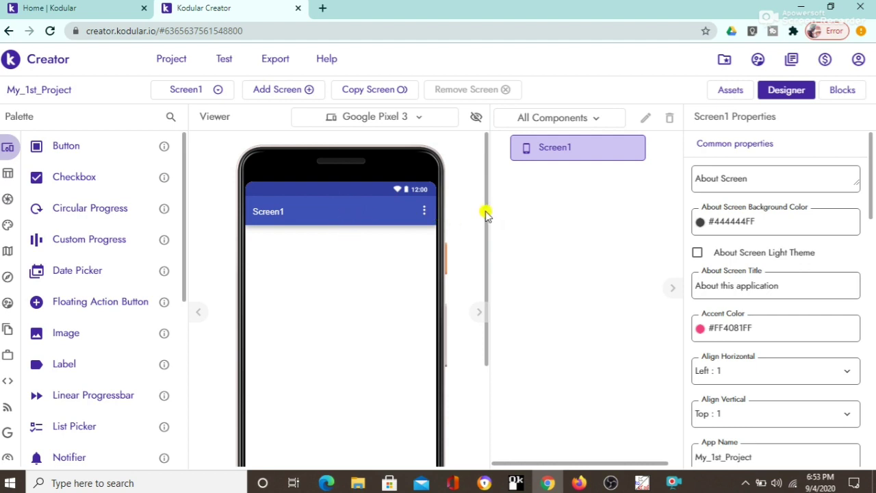
left_click_drag(485, 208, 475, 168)
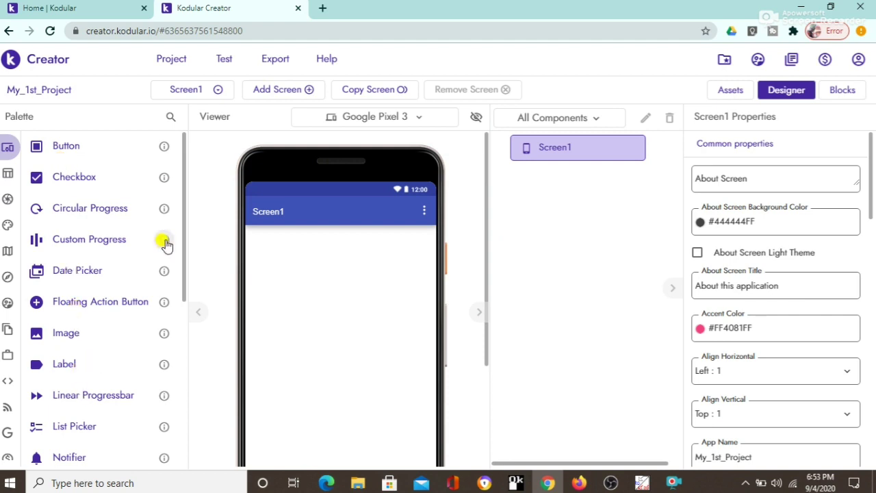
mouse_move(182, 237)
left_mouse_down()
mouse_move(180, 440)
mouse_move(186, 238)
left_mouse_up()
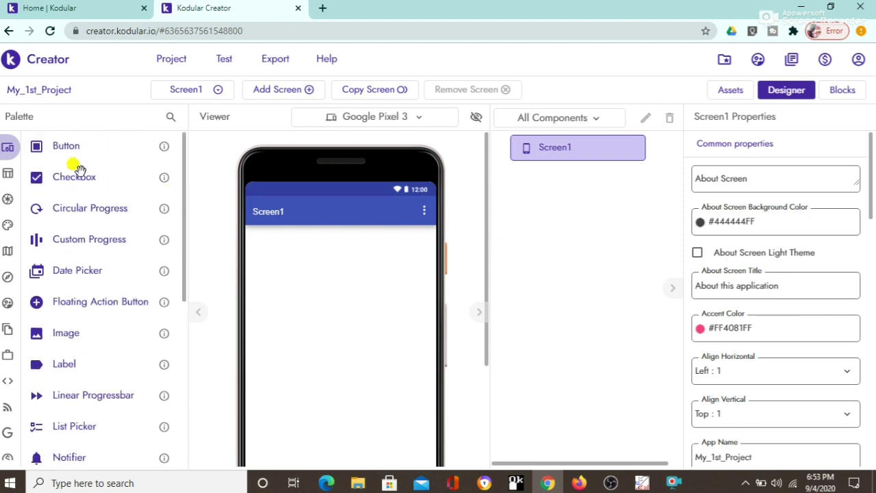
mouse_move(10, 172)
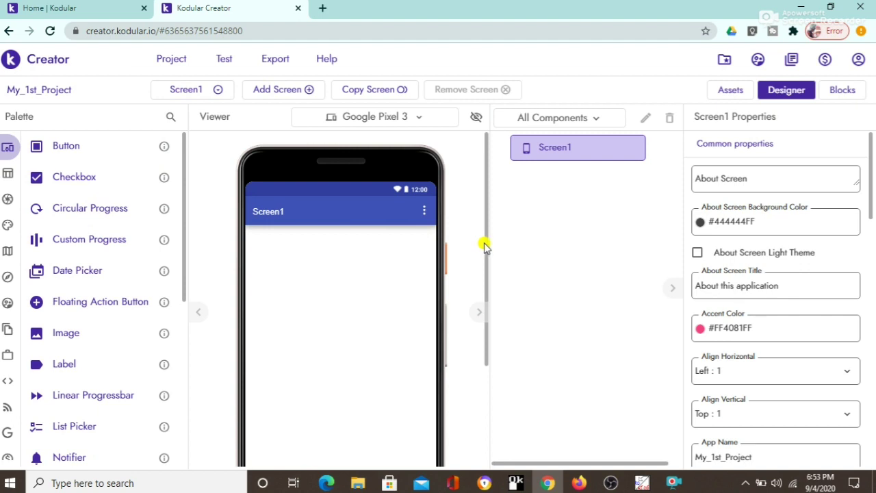
mouse_move(485, 244)
left_mouse_down()
mouse_move(483, 283)
mouse_move(485, 231)
left_mouse_up()
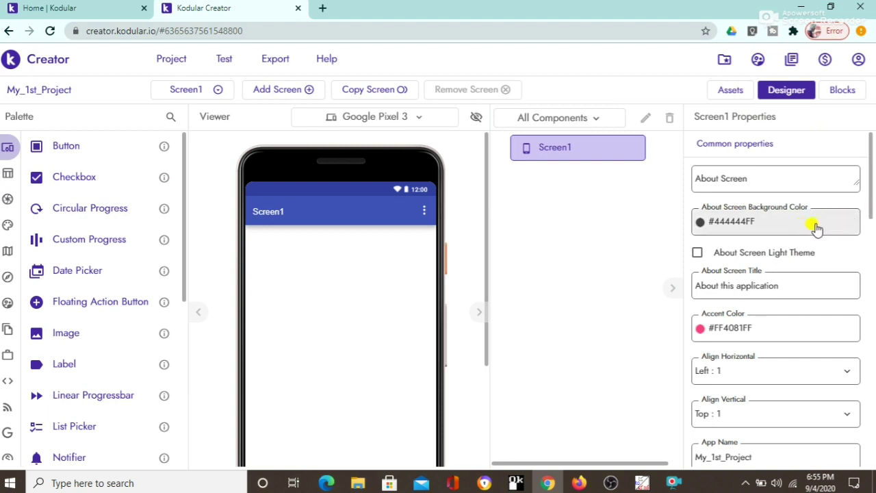
left_click_drag(872, 214, 871, 231)
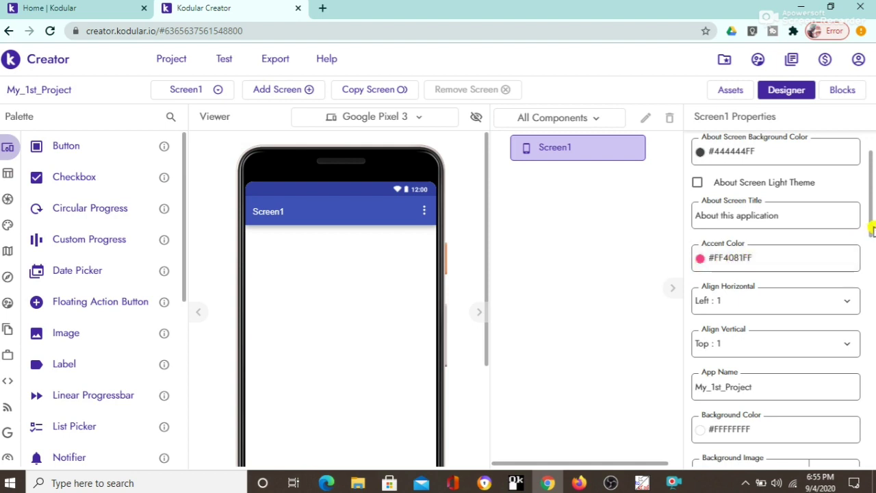
left_click_drag(871, 230, 863, 256)
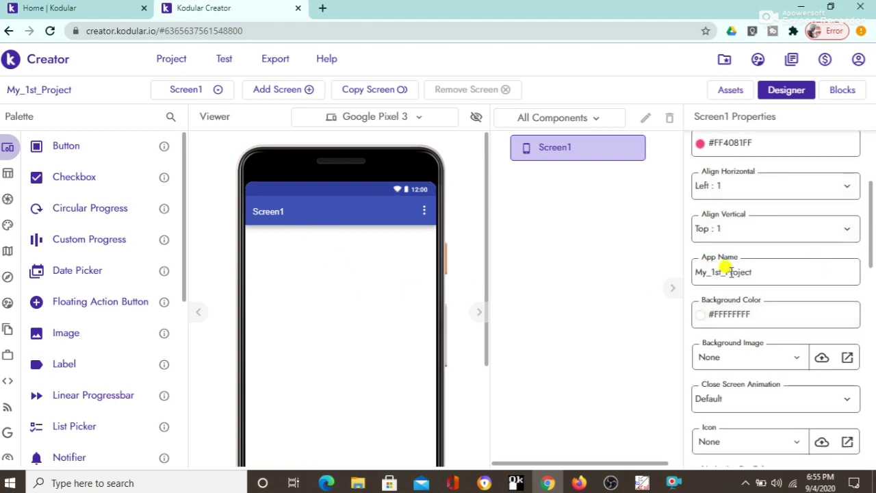
left_click_drag(869, 255, 868, 275)
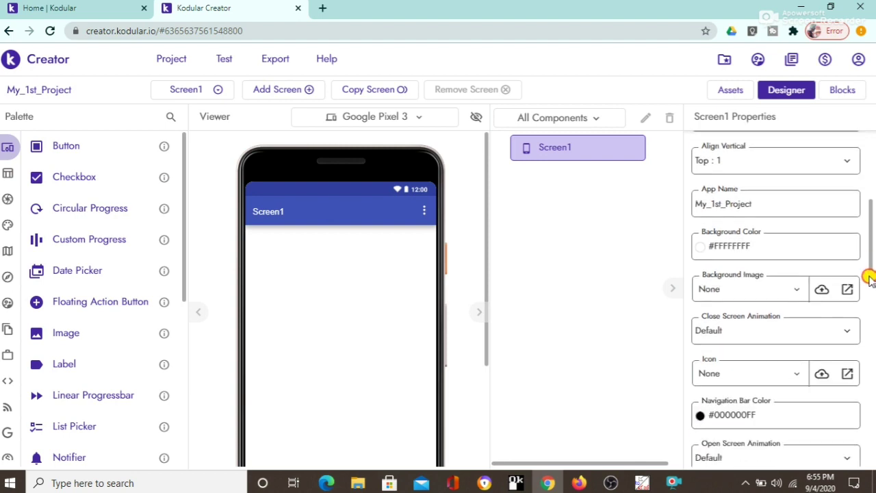
Step: Make Screen1's background bright green #35F613FE, then change it to light green #B3F7A5FE
left_click(698, 248)
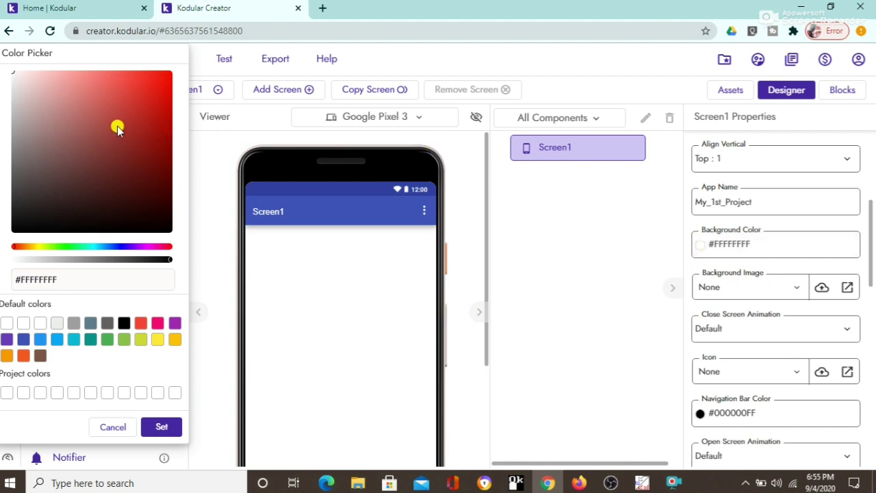
left_click_drag(94, 250, 61, 249)
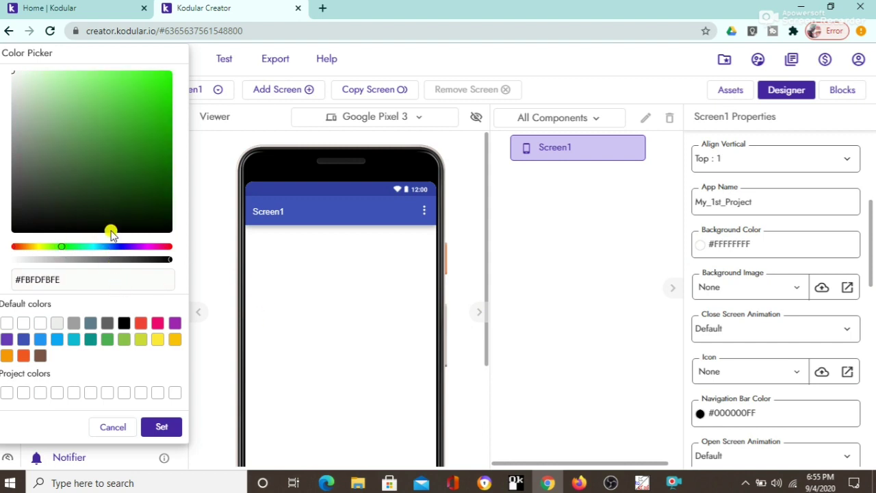
left_click(160, 76)
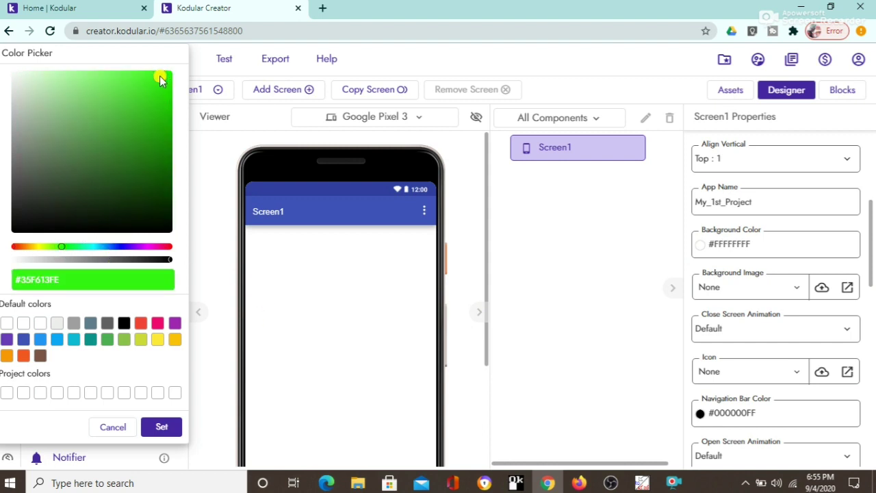
left_click(162, 428)
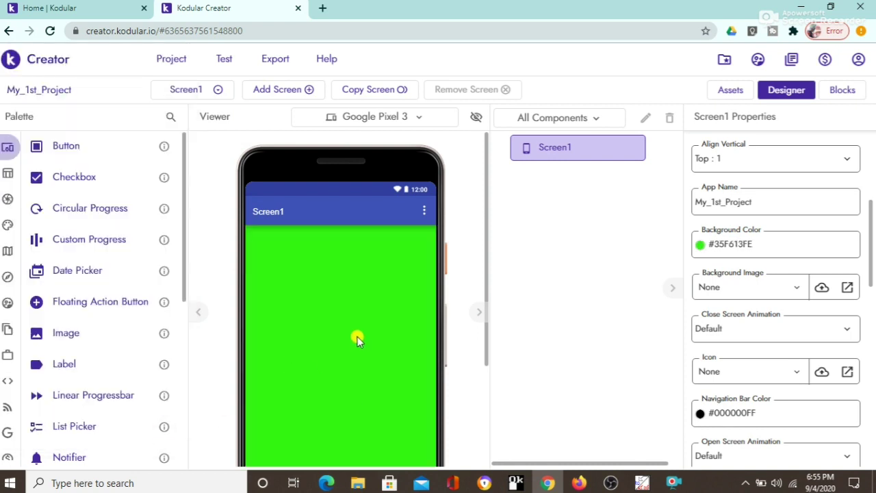
left_click(699, 249)
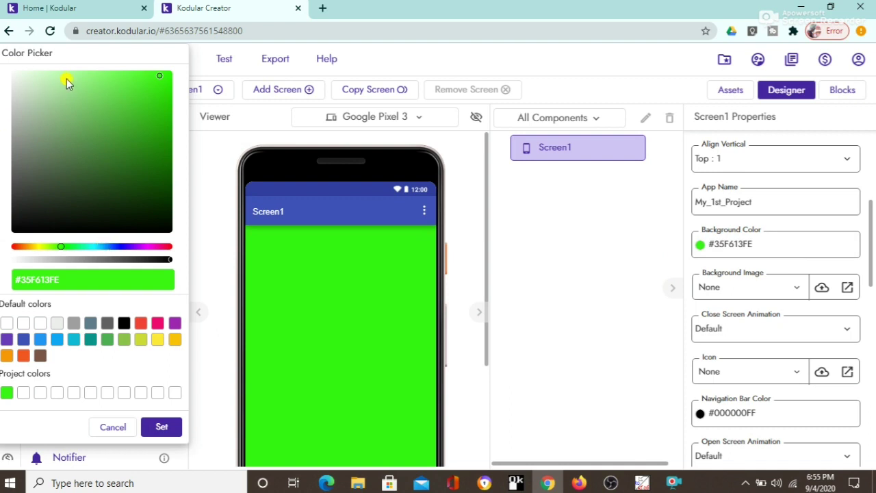
left_click(64, 75)
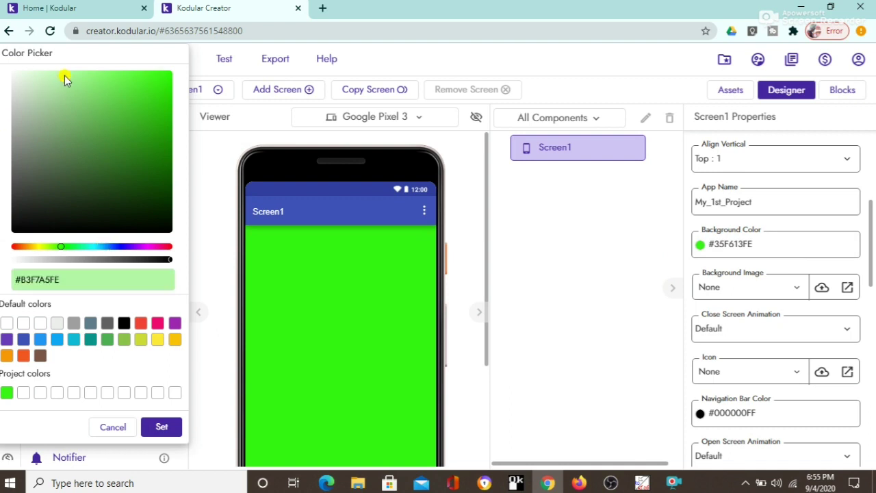
left_click(162, 429)
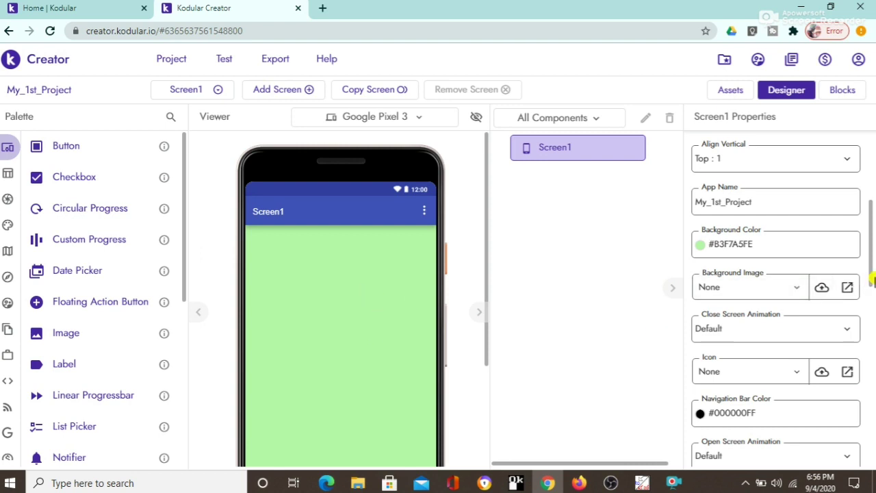
left_click_drag(872, 278, 871, 286)
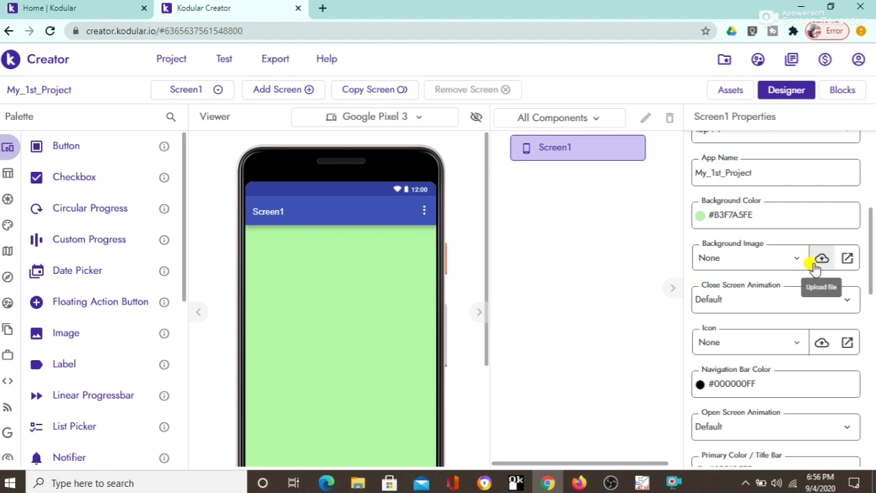
left_click(821, 263)
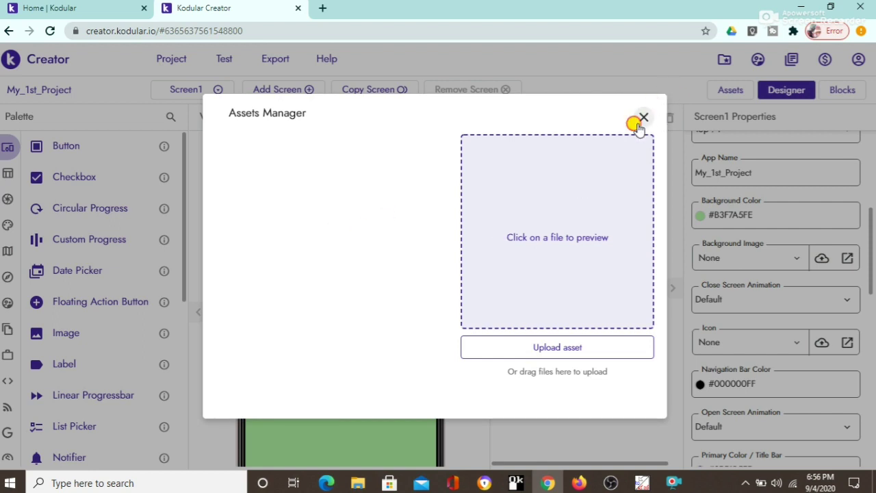
left_click(640, 121)
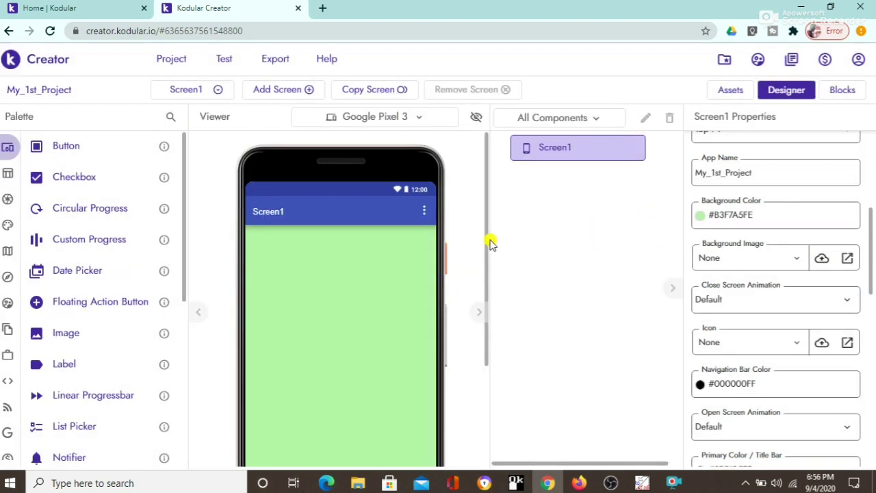
left_click_drag(488, 240, 472, 255)
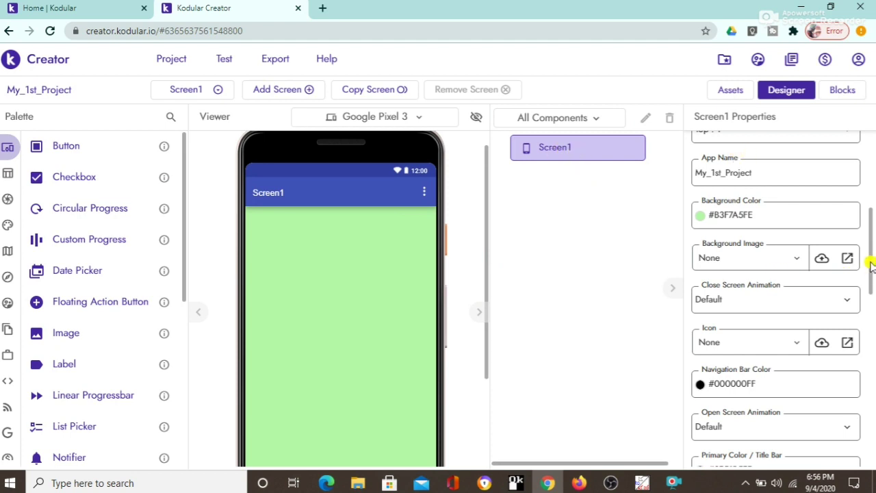
left_click_drag(870, 265, 867, 316)
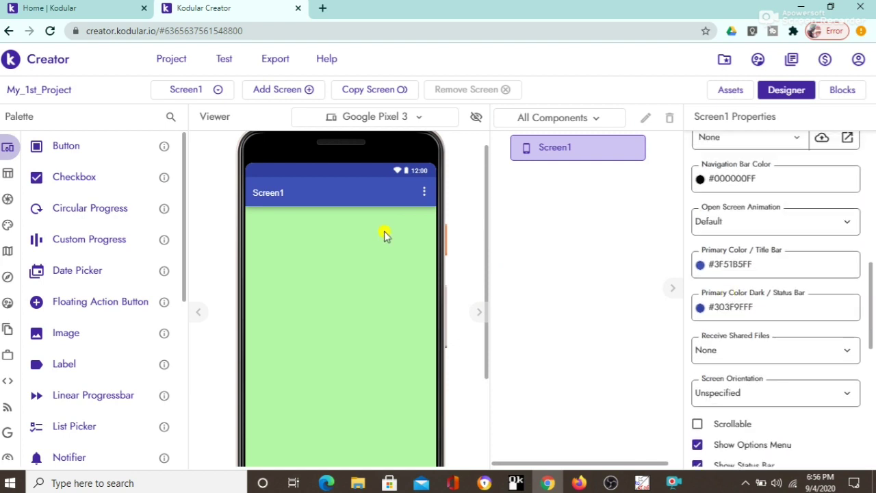
Step: Set Screen1's Primary Color (title bar) to magenta #F132FBFE
left_click(705, 268)
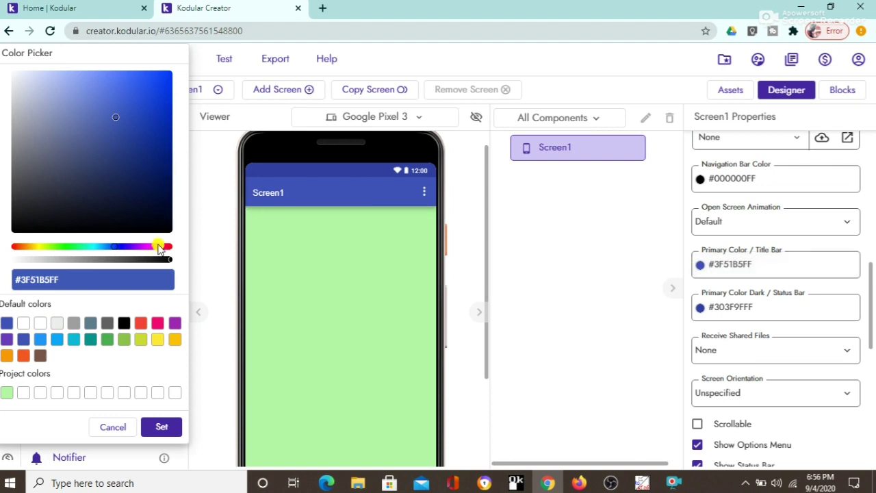
left_click(148, 248)
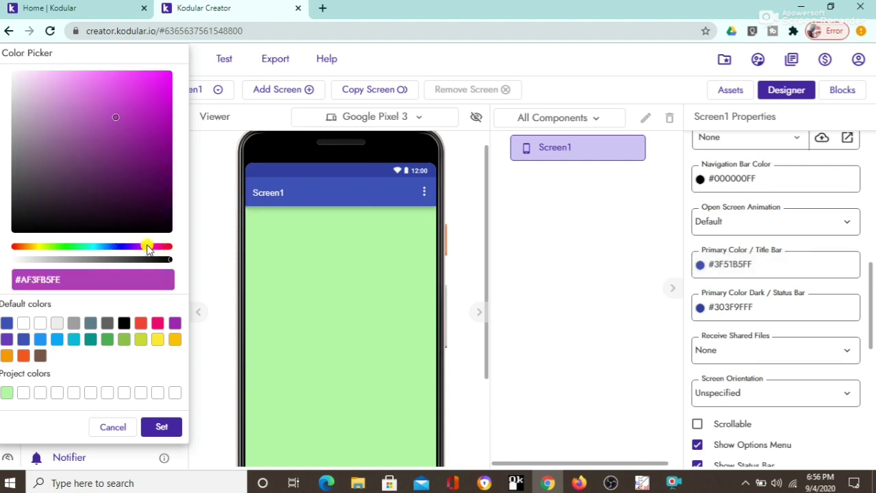
left_click(140, 77)
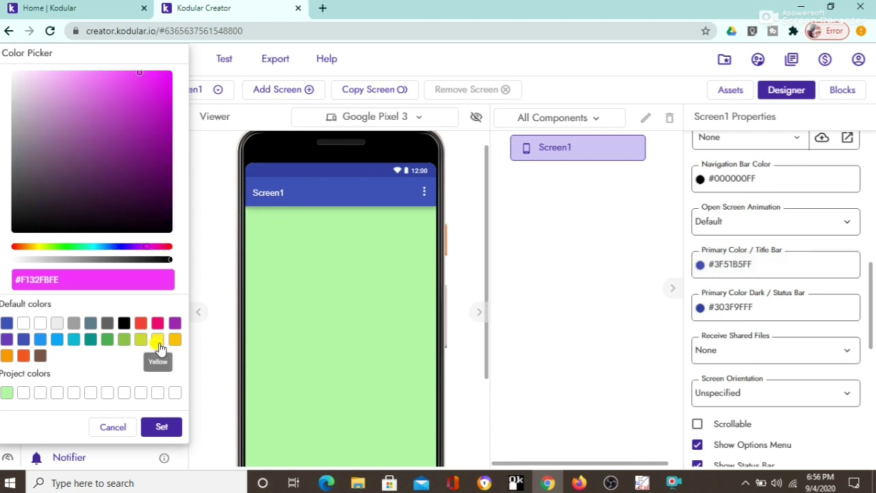
left_click(162, 427)
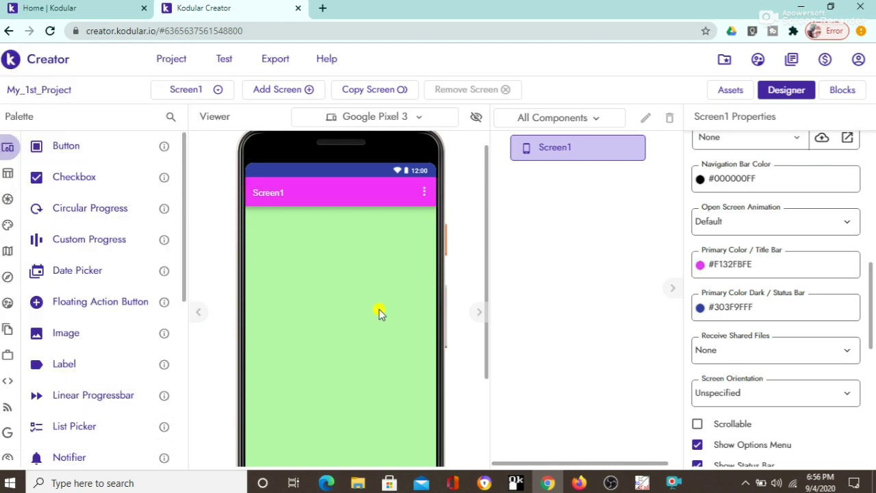
Step: Set Primary Color Dark (status bar) to the Red swatch, #F44336FF
left_click(701, 310)
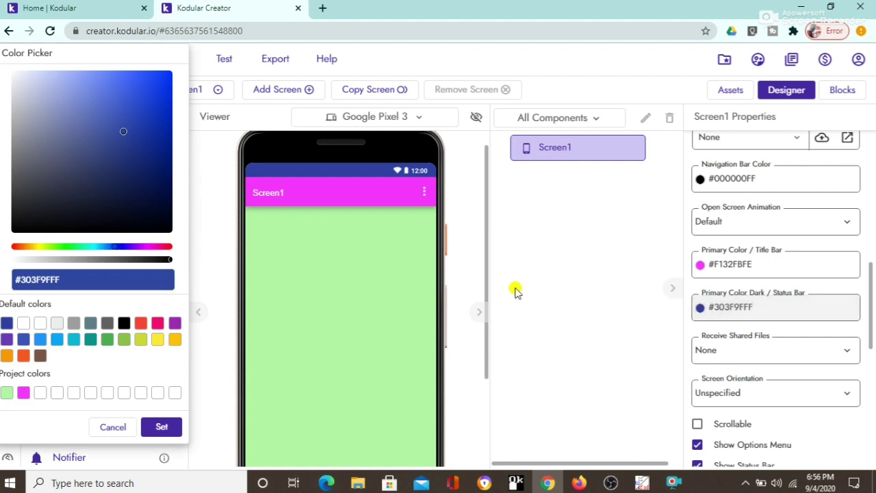
left_click(139, 330)
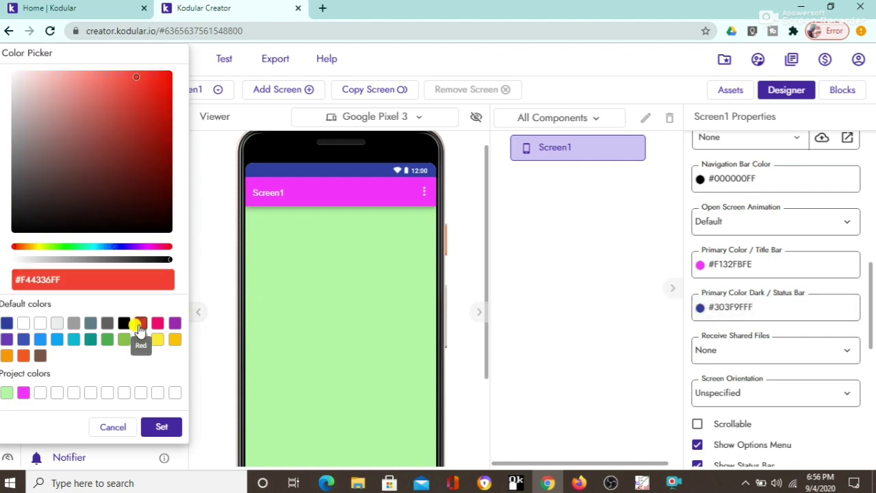
left_click(158, 428)
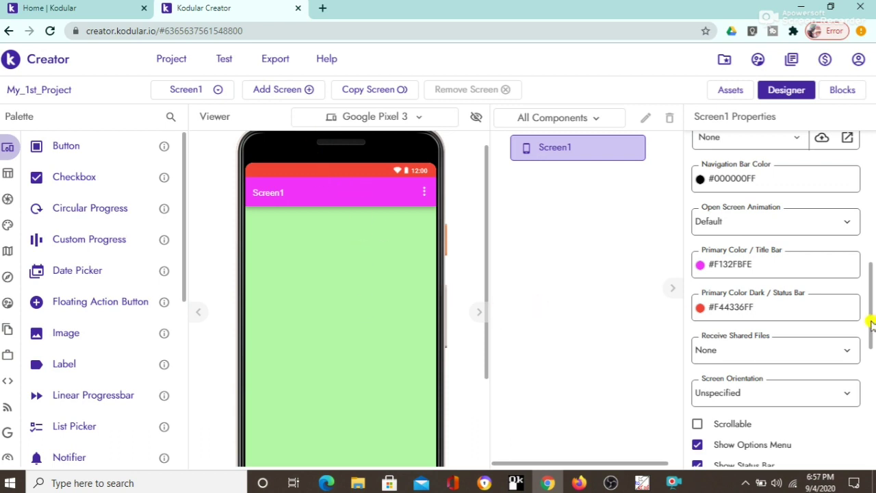
left_click_drag(871, 321, 871, 136)
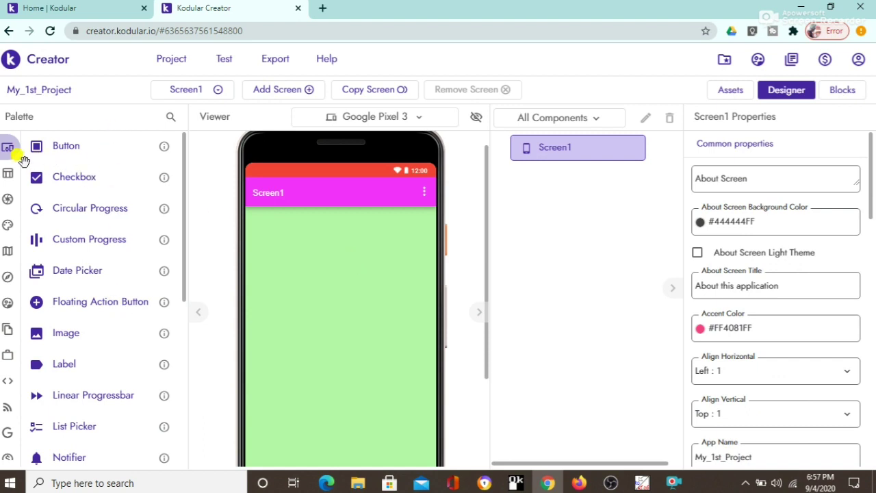
Step: Expand the Layout palette category to view its General layout components
mouse_move(31, 147)
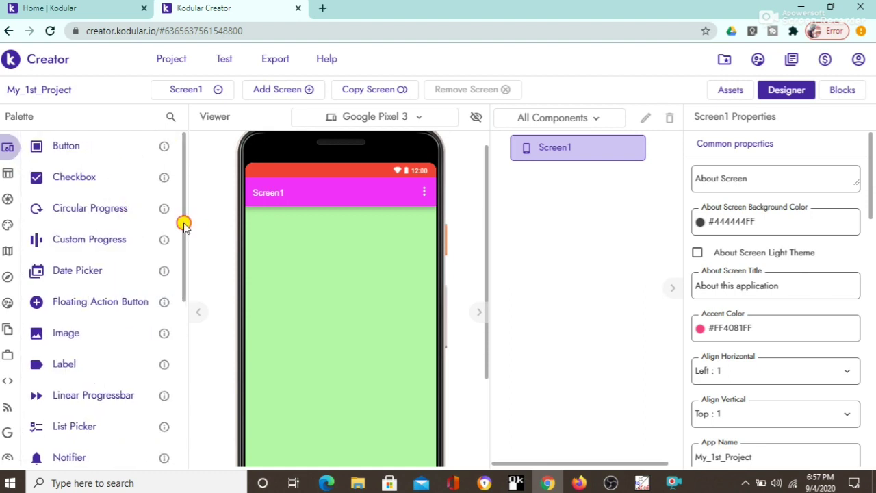
left_click_drag(184, 223, 190, 173)
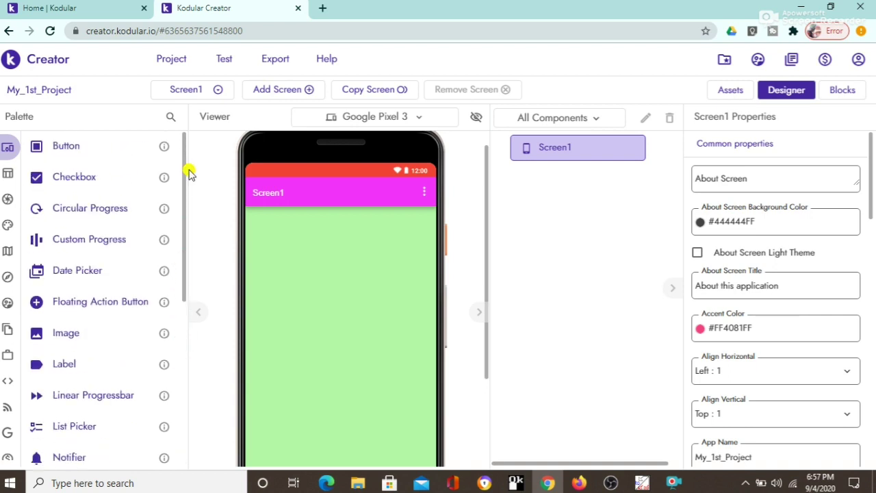
left_click(20, 175)
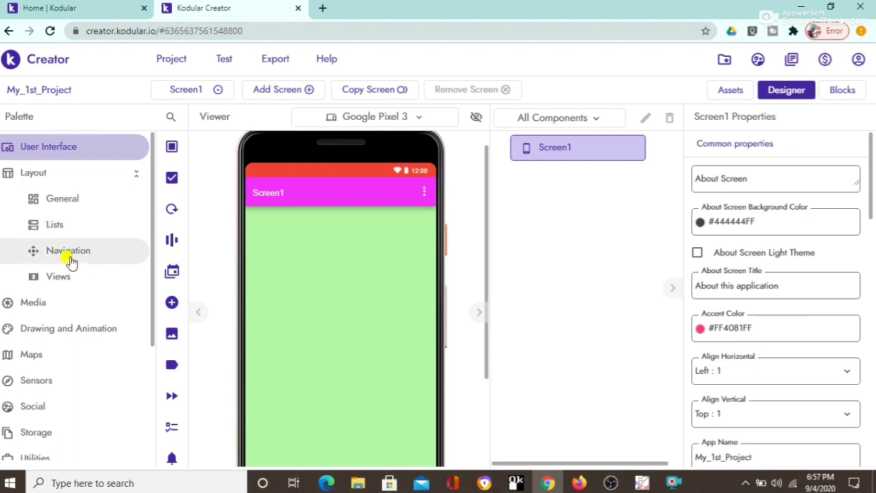
left_click(69, 200)
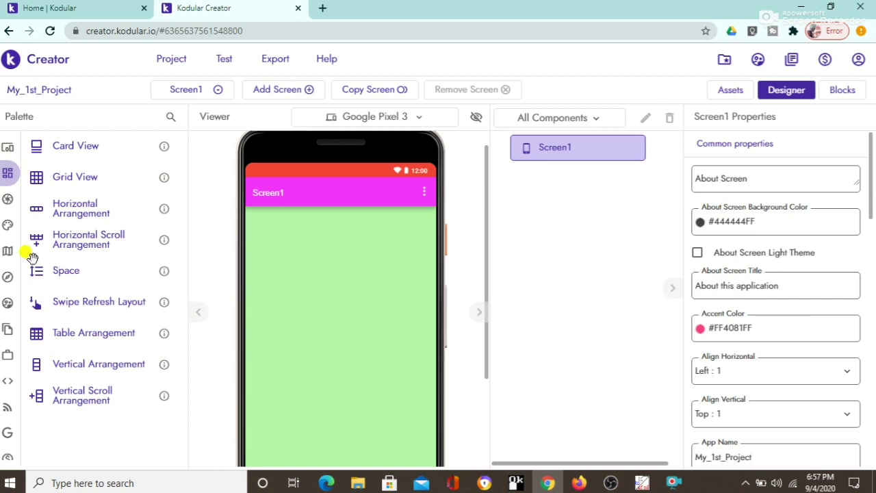
Step: Open the Media category and scroll through Audio Picker, Camera, Player and the rest
mouse_move(7, 231)
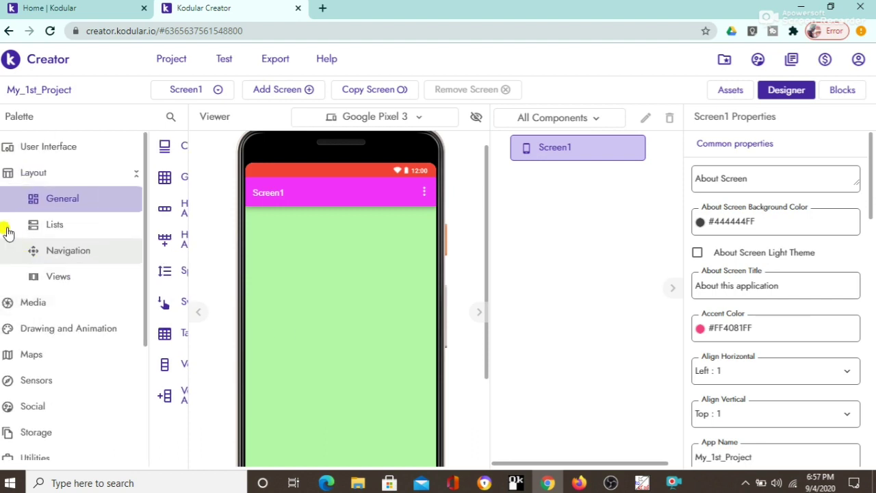
left_click(52, 307)
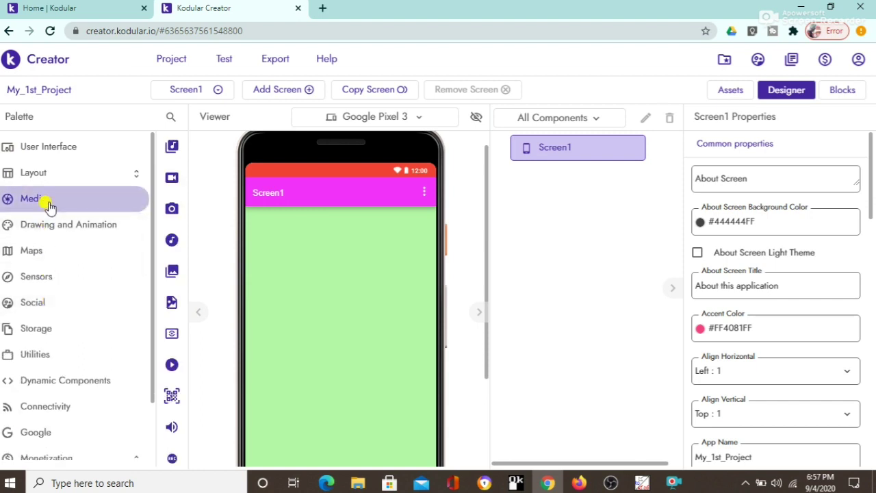
mouse_move(152, 204)
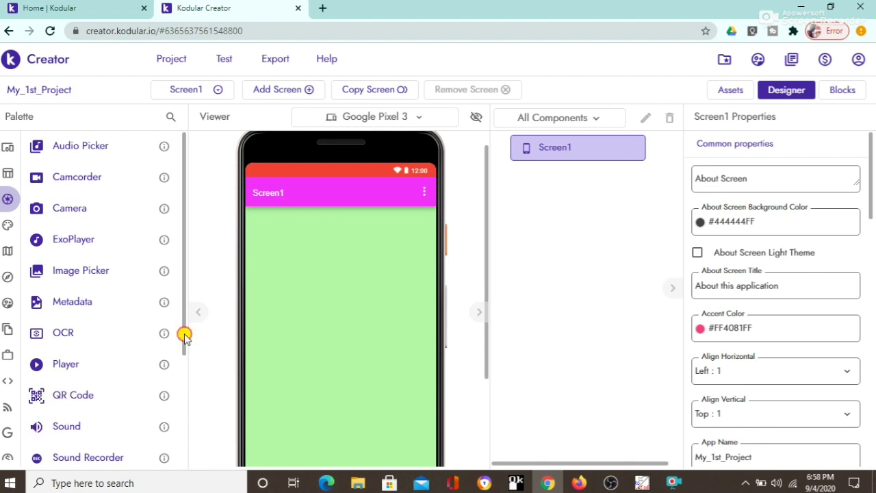
left_click_drag(184, 336, 186, 280)
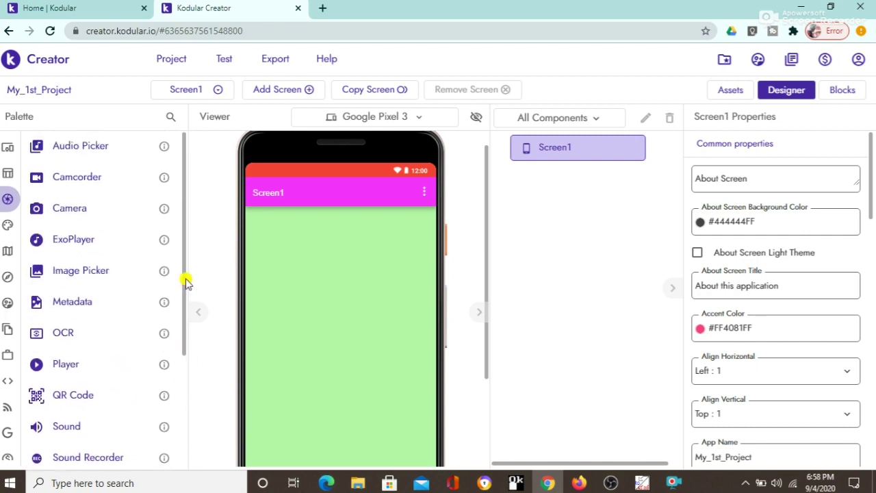
Step: Show and browse the Drawing and Animation components in the palette
left_click(5, 226)
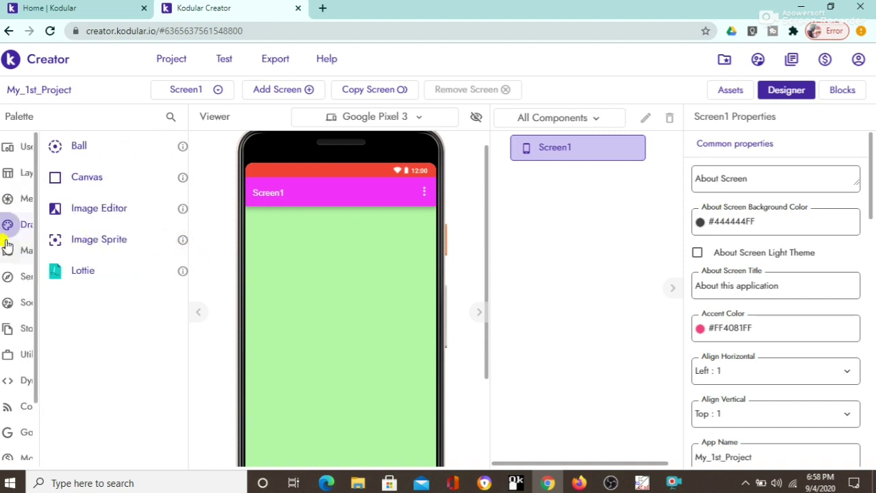
mouse_move(83, 202)
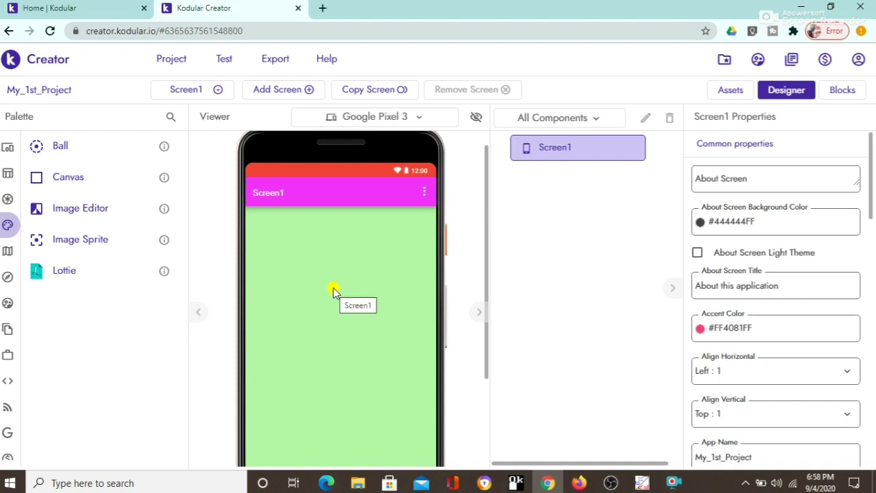
mouse_move(17, 240)
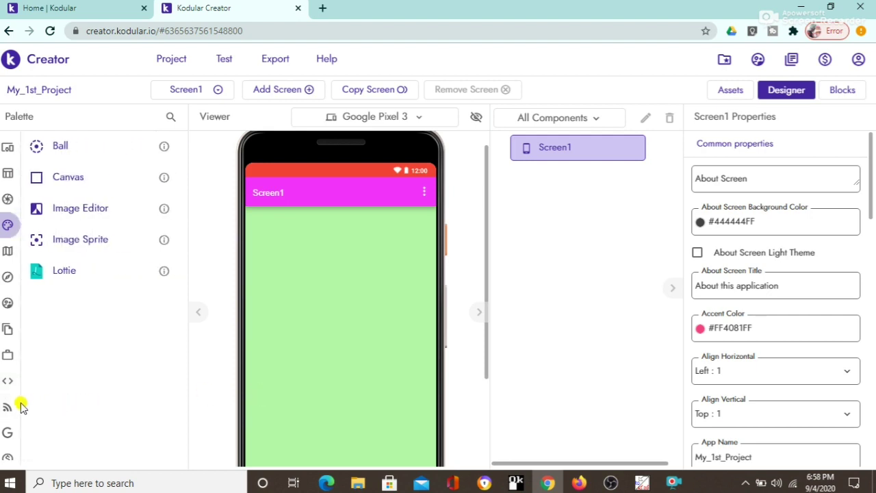
mouse_move(20, 406)
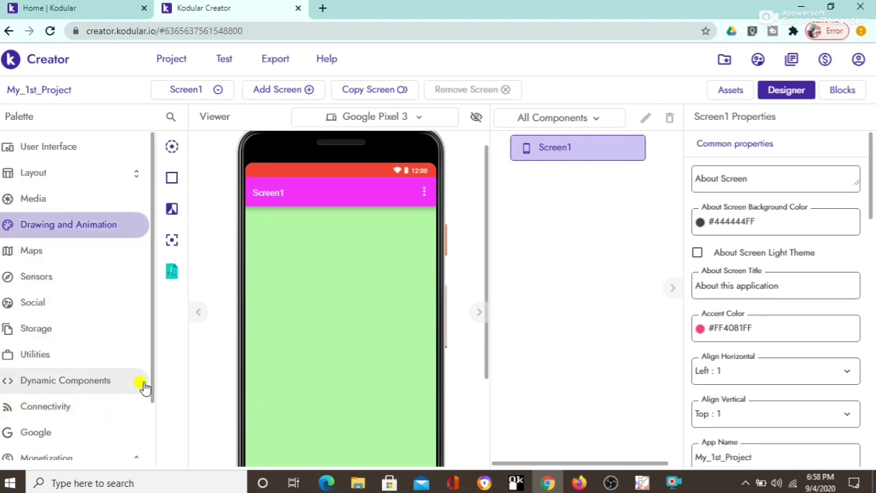
left_click_drag(151, 386, 150, 445)
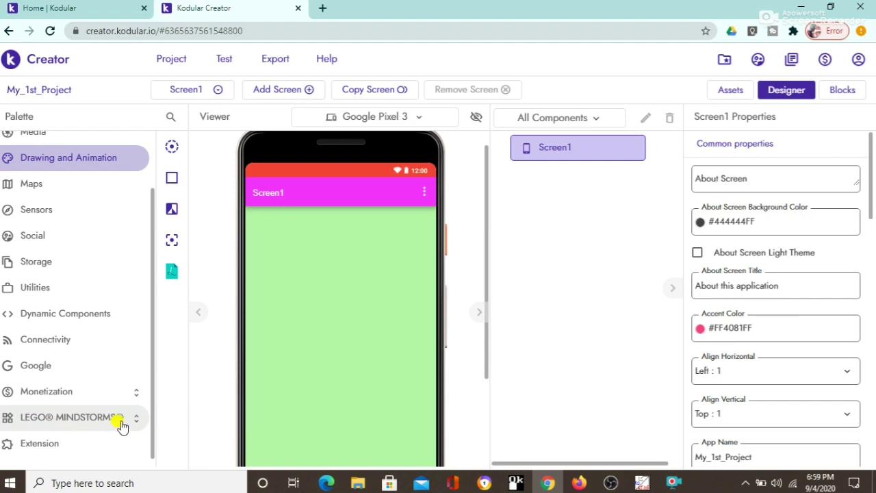
Step: View the Extension group, then expand LEGO MINDSTORMS and show the LEGO EV3 components
left_click(45, 444)
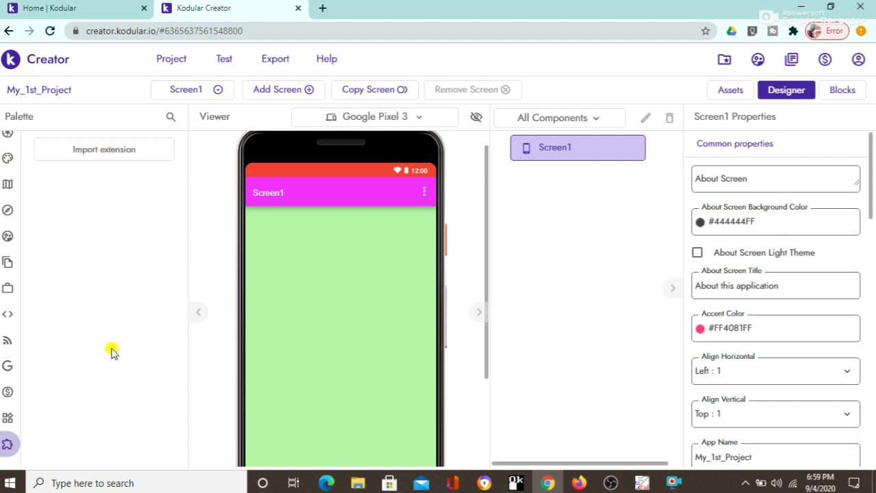
mouse_move(111, 362)
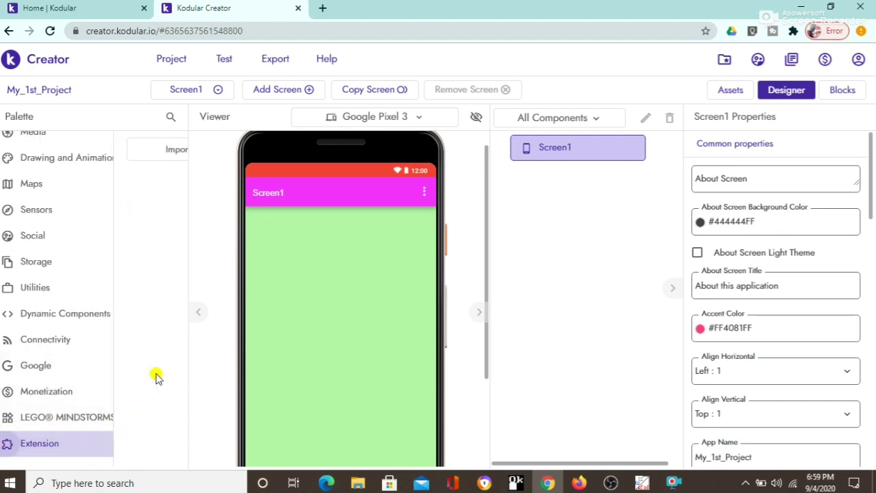
mouse_move(29, 448)
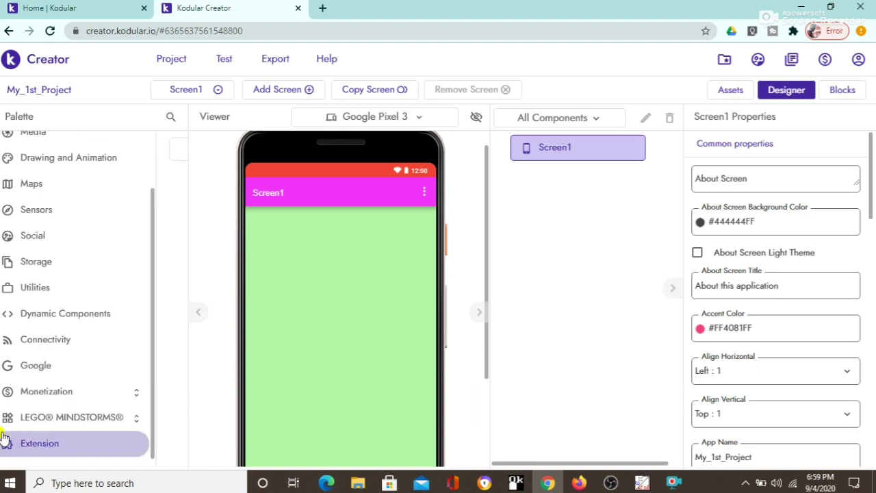
left_click(42, 419)
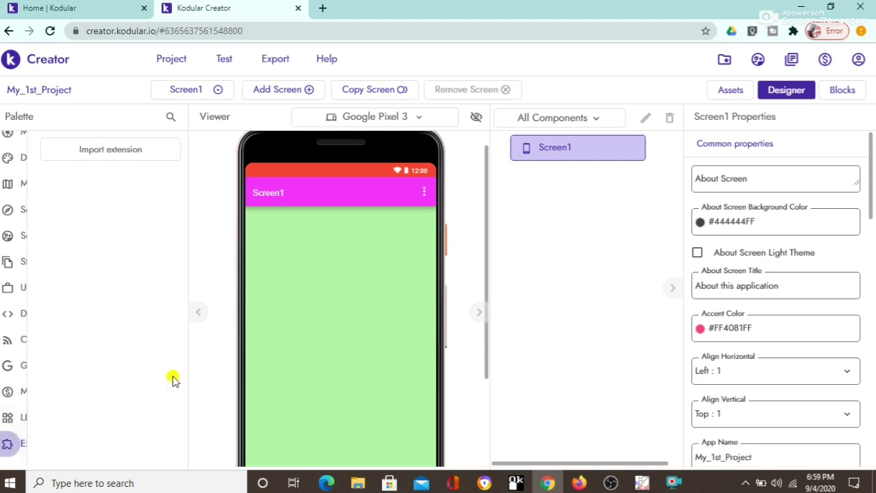
mouse_move(20, 397)
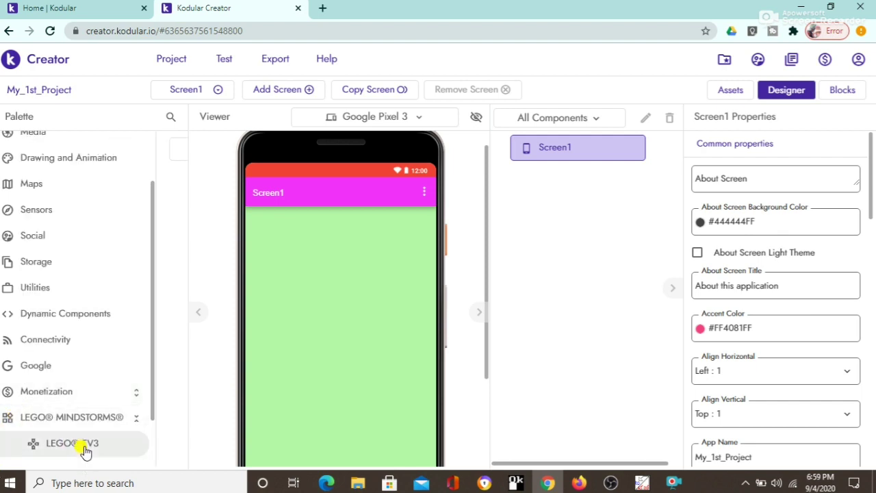
left_click(61, 445)
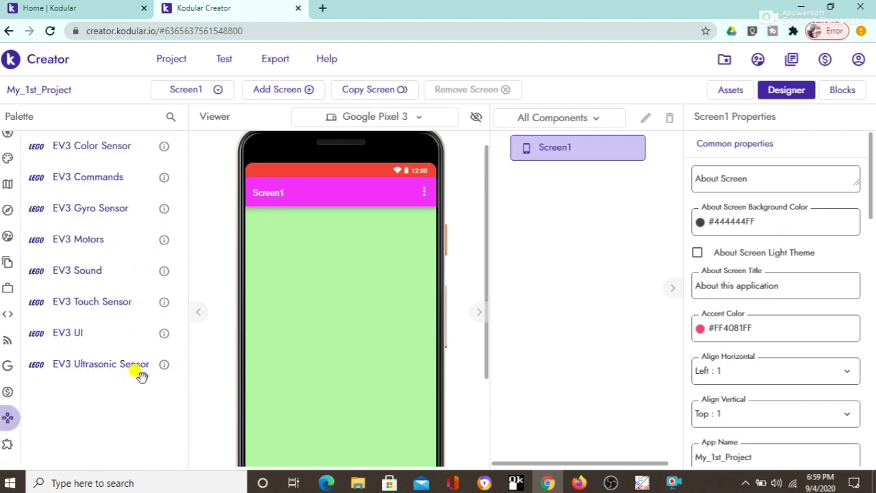
mouse_move(8, 416)
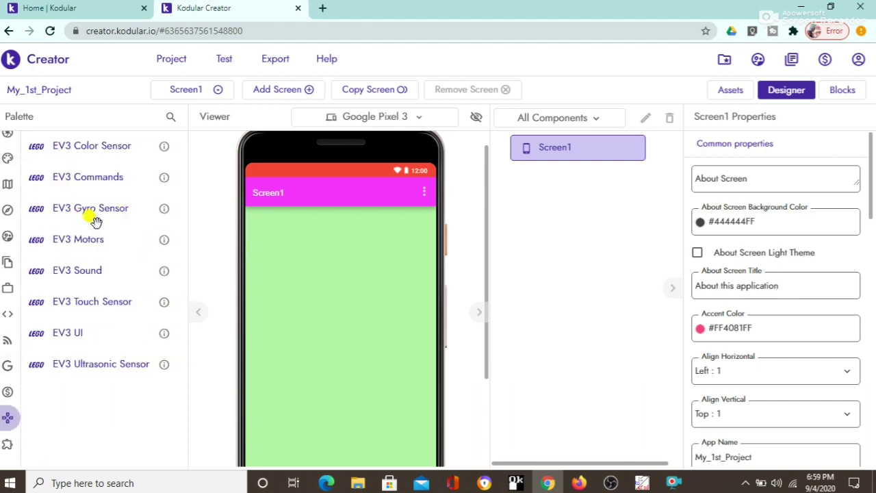
mouse_move(9, 256)
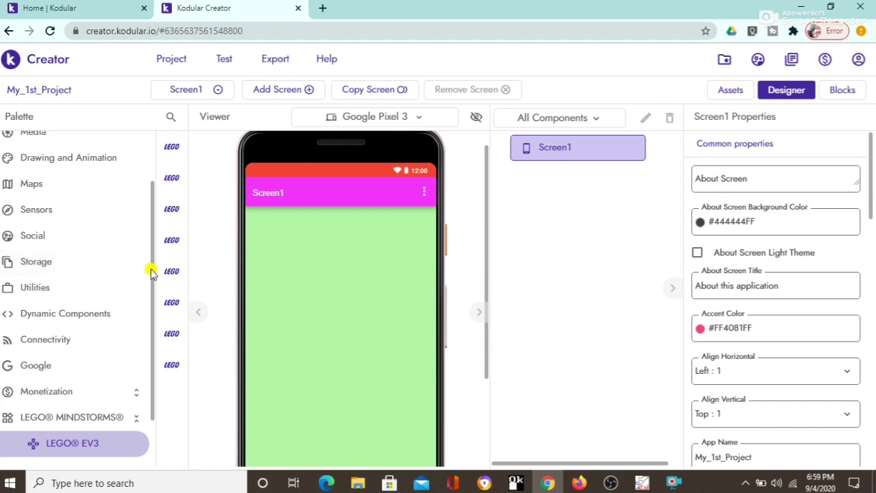
left_click_drag(150, 270, 141, 172)
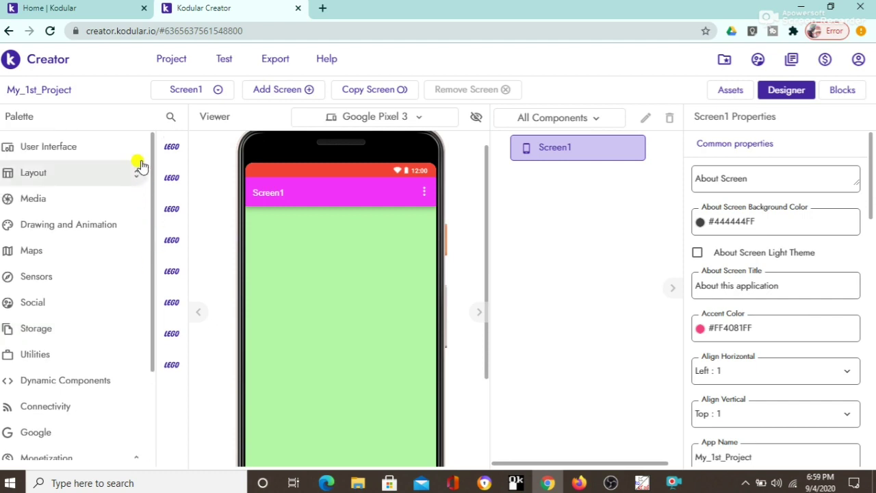
Step: Return the palette to User Interface, listing Button, Checkbox, Label and Notifier
left_click(55, 145)
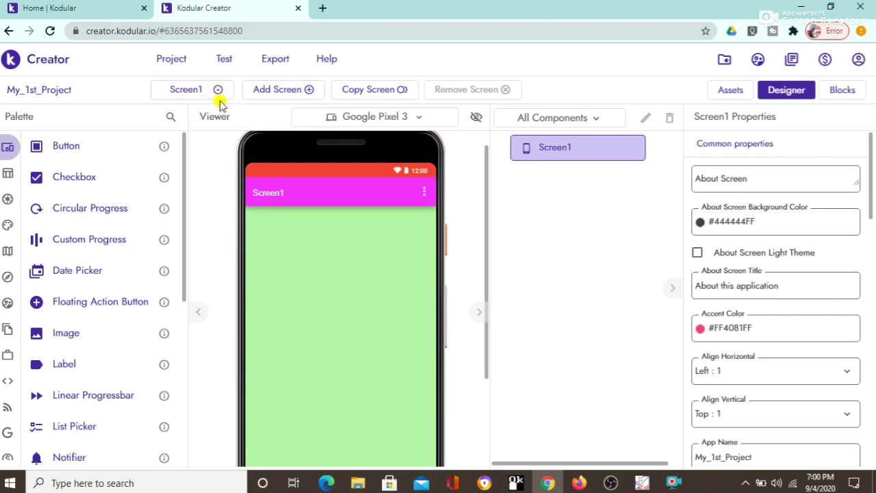
Step: Add a new screen named next after the name 2nd is rejected as invalid
left_click(306, 89)
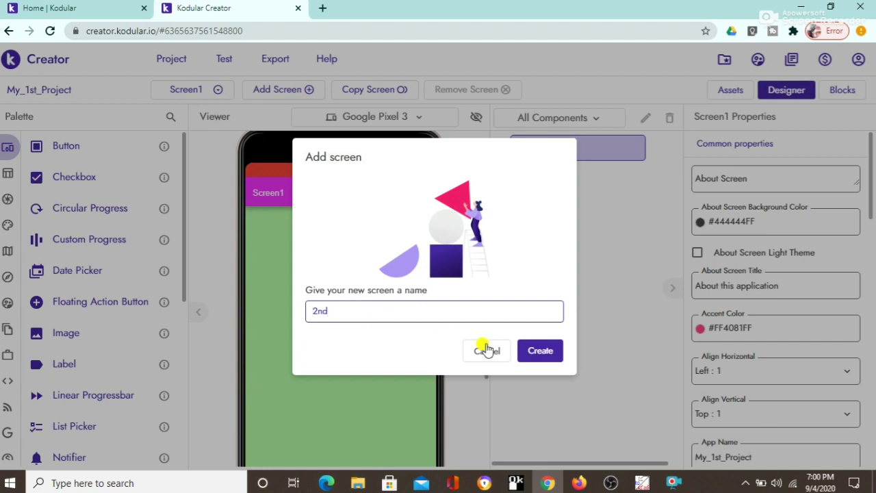
left_click(541, 351)
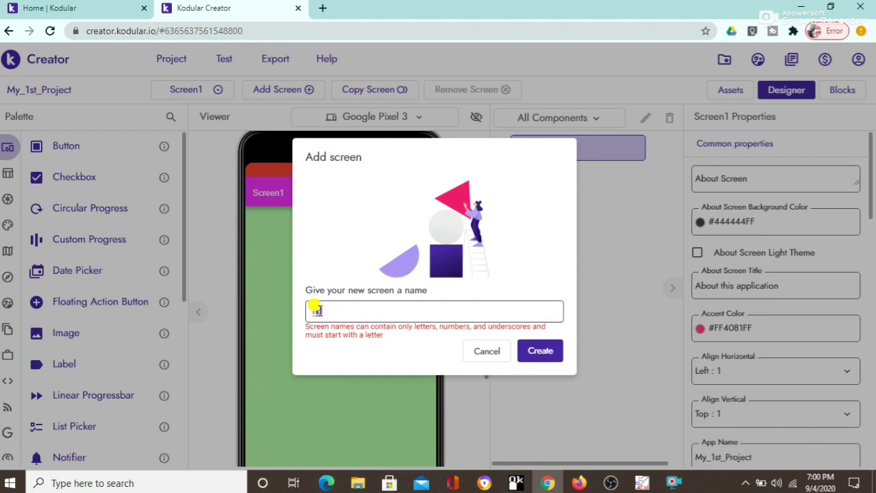
key("BackSpace")
key("BackSpace")
type("S")
left_click(553, 352)
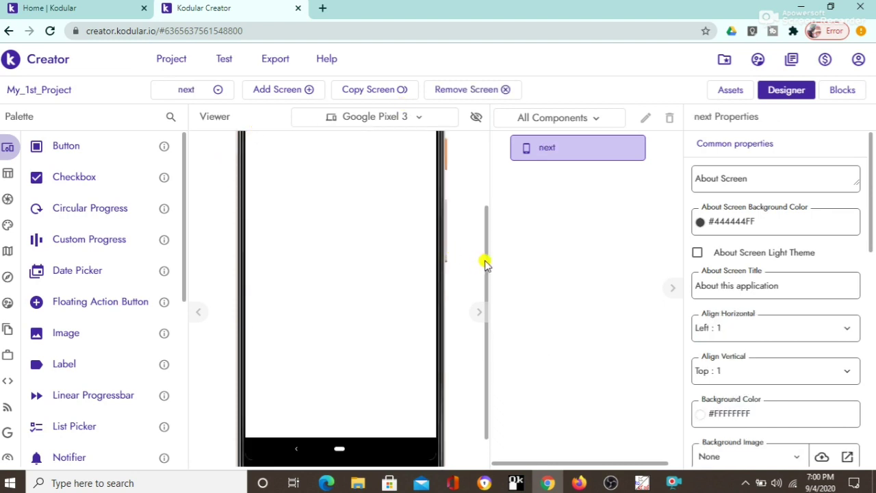
left_click_drag(485, 265, 487, 162)
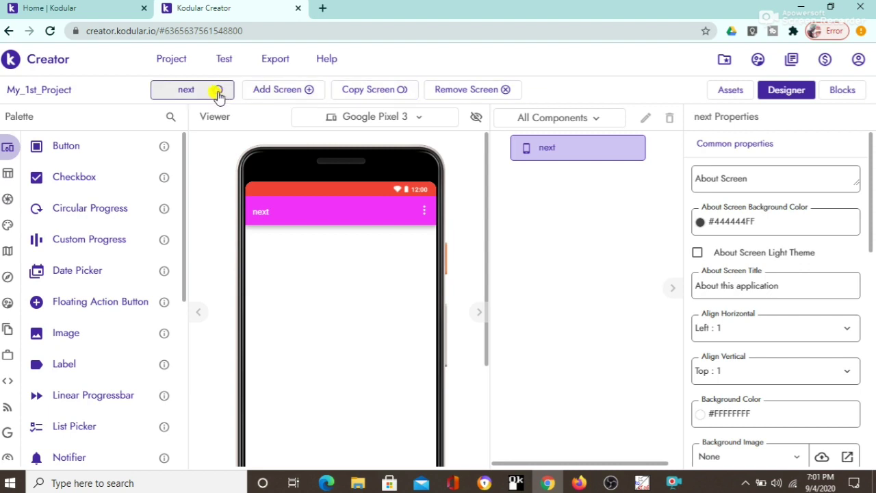
Step: Use the toolbar screen dropdown to switch the designer from Screen1 to the next screen
left_click(216, 94)
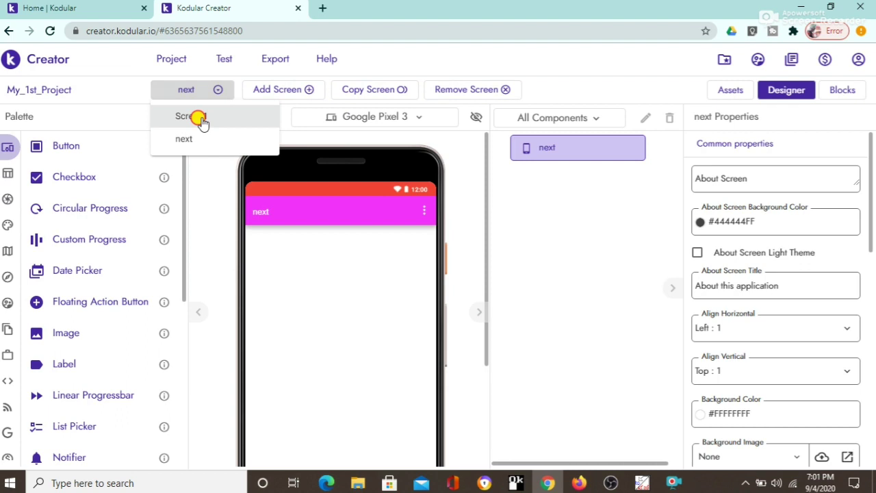
left_click(196, 117)
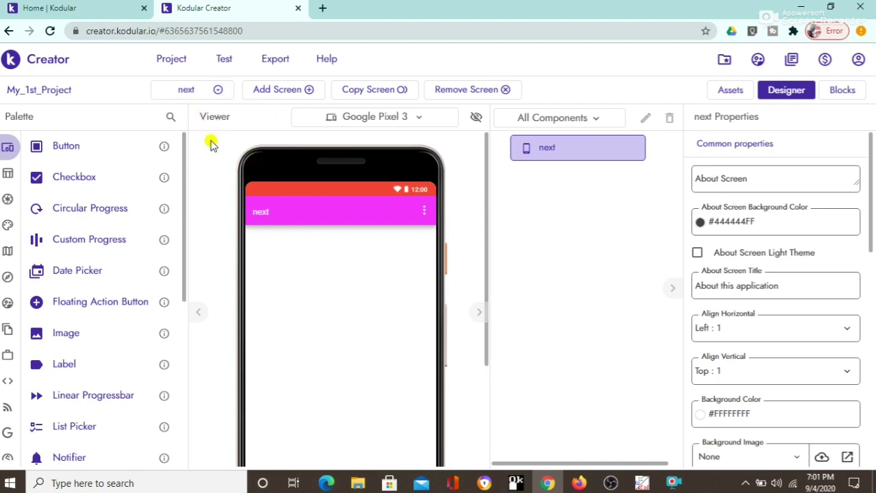
left_click(213, 96)
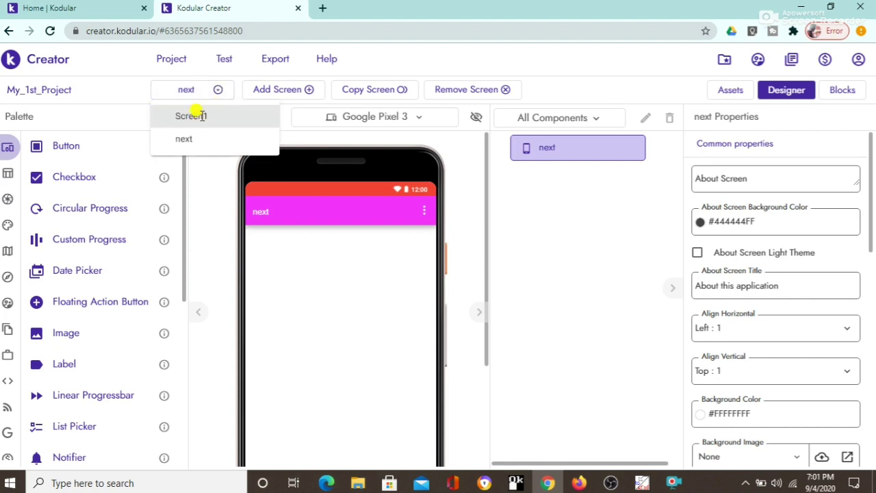
left_click(199, 118)
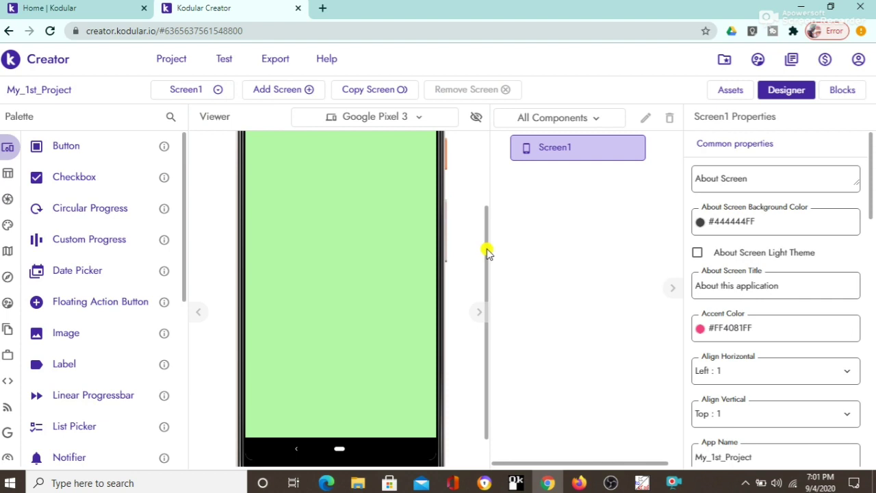
left_click_drag(487, 248, 498, 187)
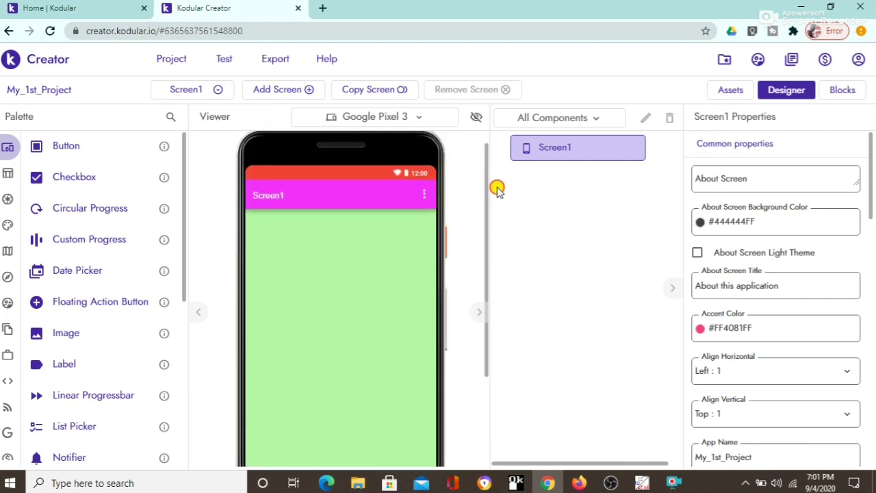
left_click(215, 90)
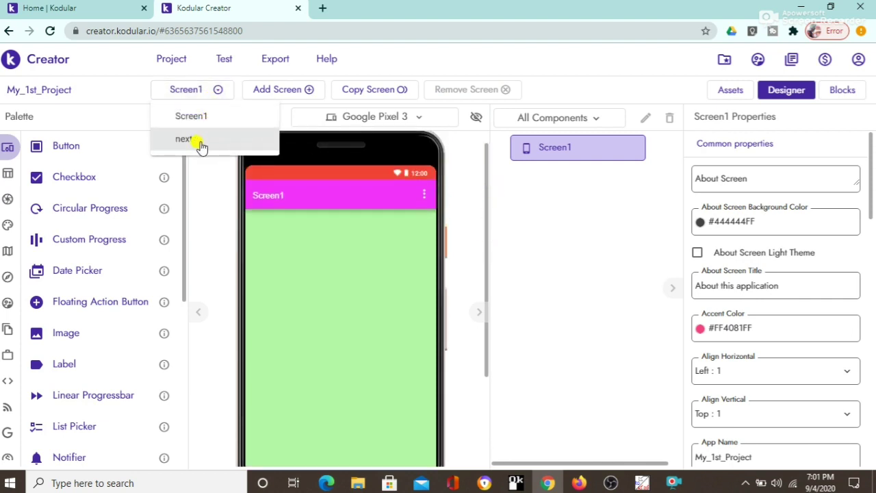
left_click(198, 144)
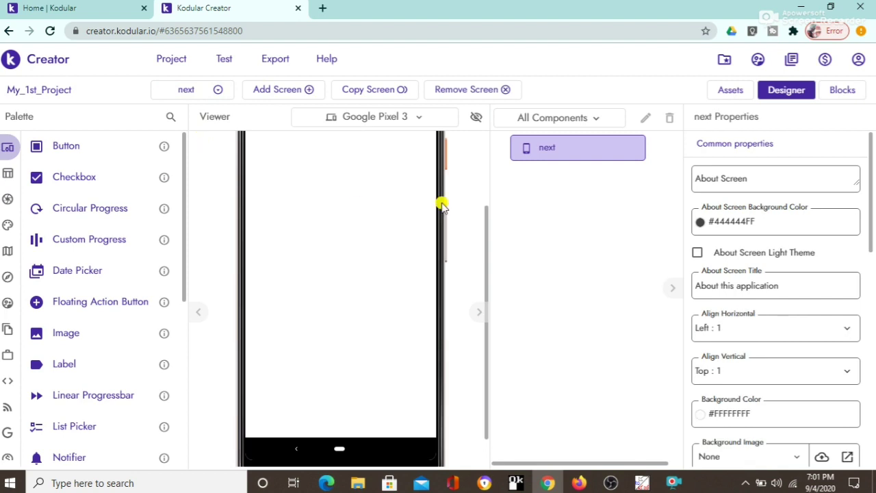
left_click_drag(486, 221, 491, 164)
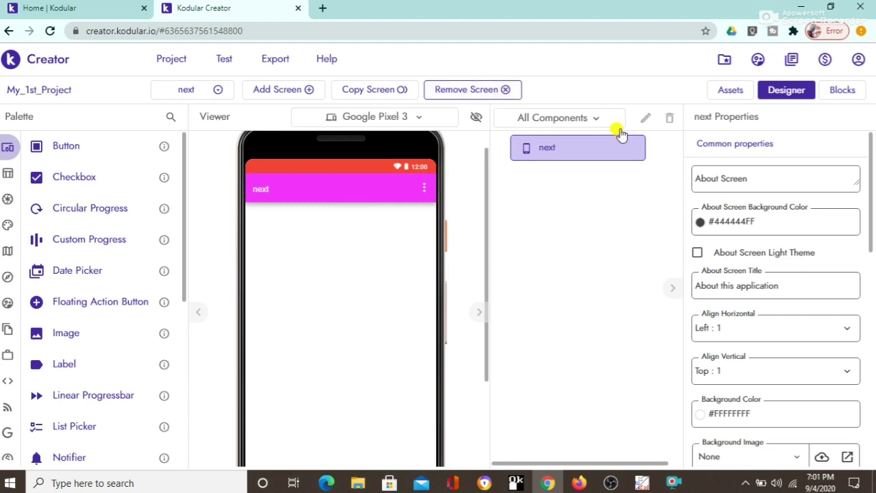
Step: Remove the screen 'next' by confirming its name in the delete dialog
left_click(503, 92)
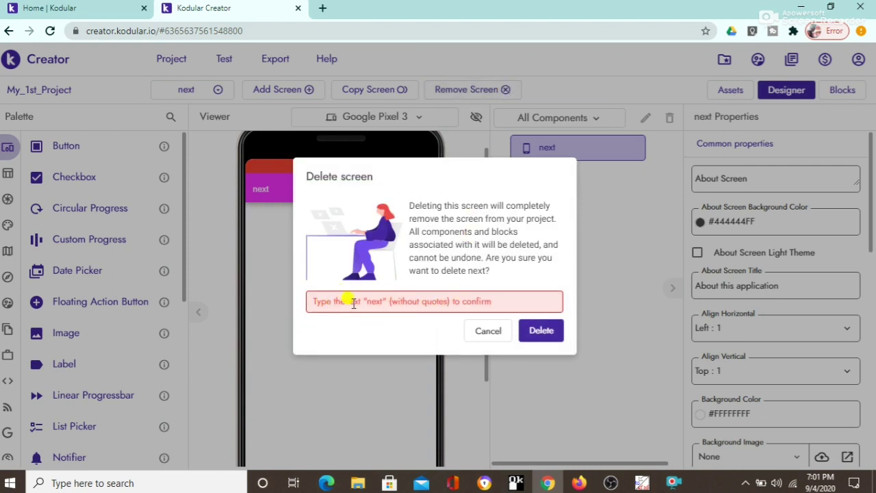
left_click(353, 303)
type("next")
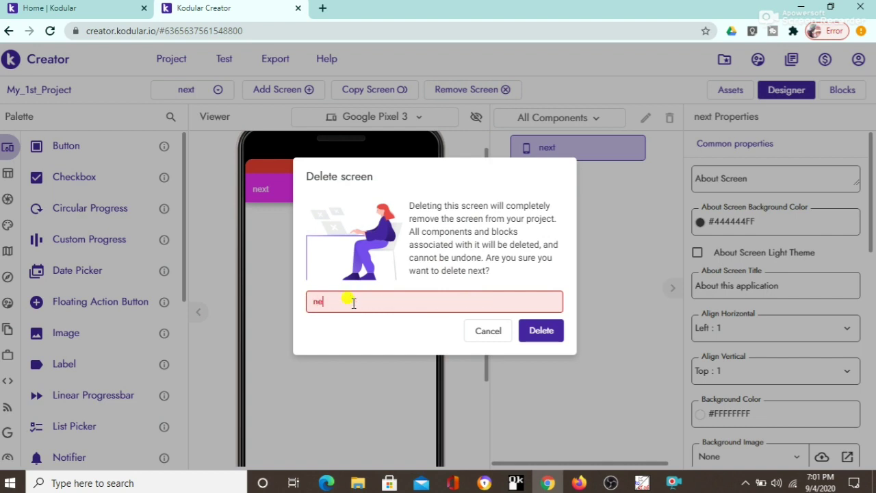
left_click(533, 337)
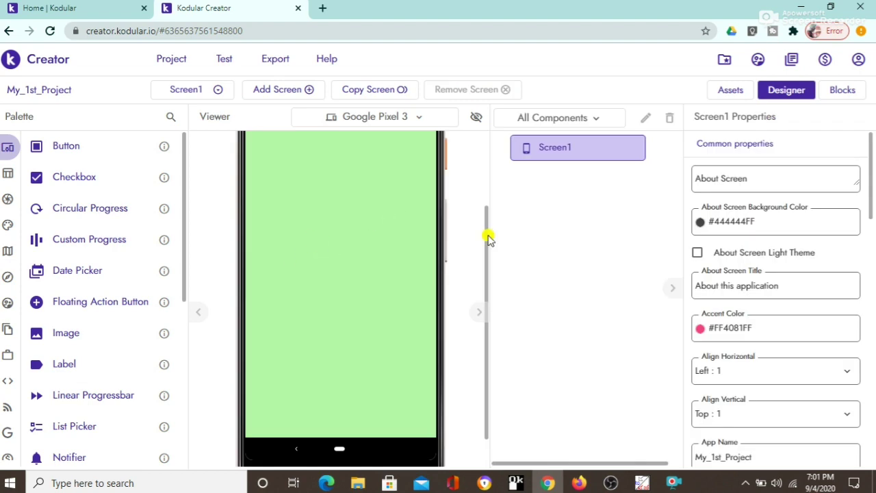
Step: Drag a Button from the Palette onto Screen1 to create Button1
left_click_drag(486, 235, 484, 163)
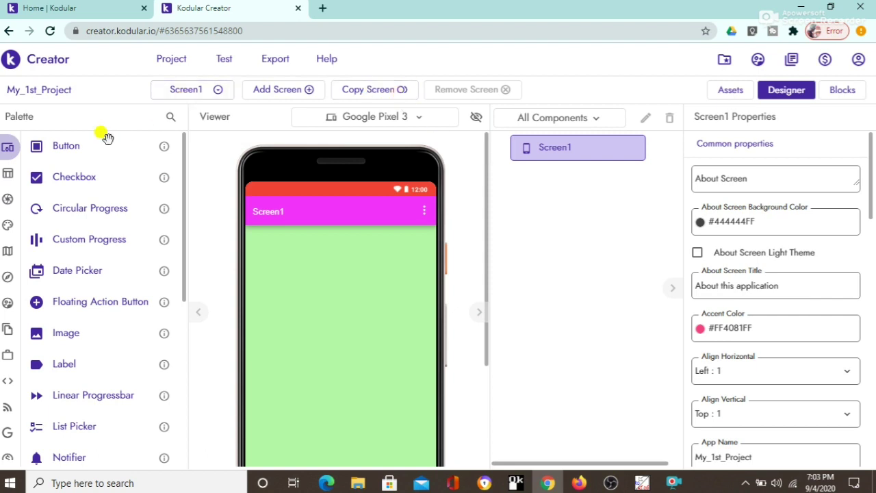
left_click_drag(69, 143, 310, 263)
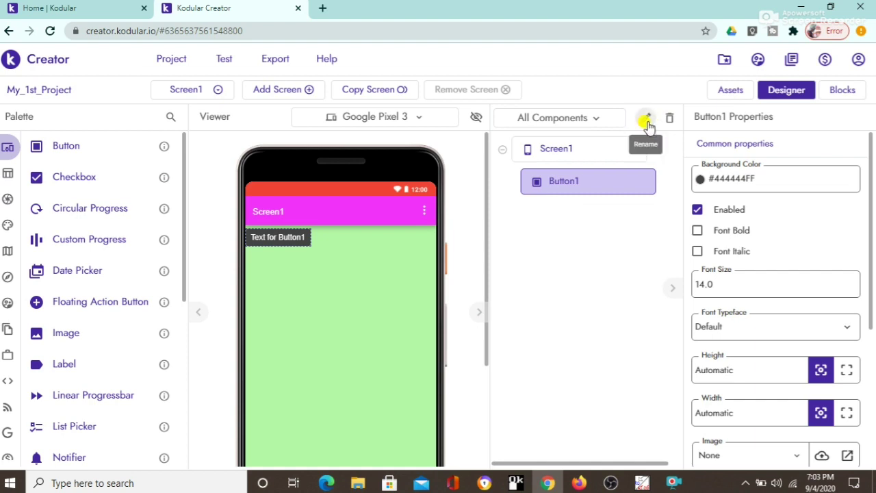
Step: Change the Button1 component's name to 'testbtn'
left_click(646, 122)
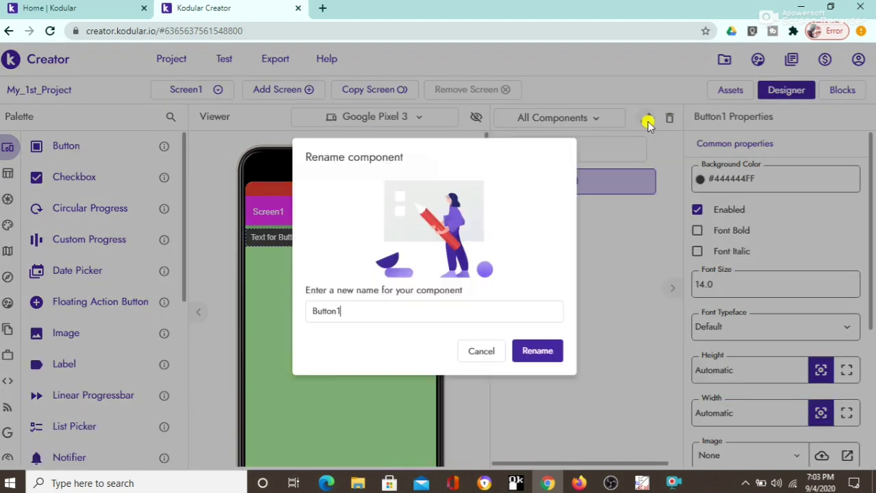
left_click_drag(395, 316, 305, 303)
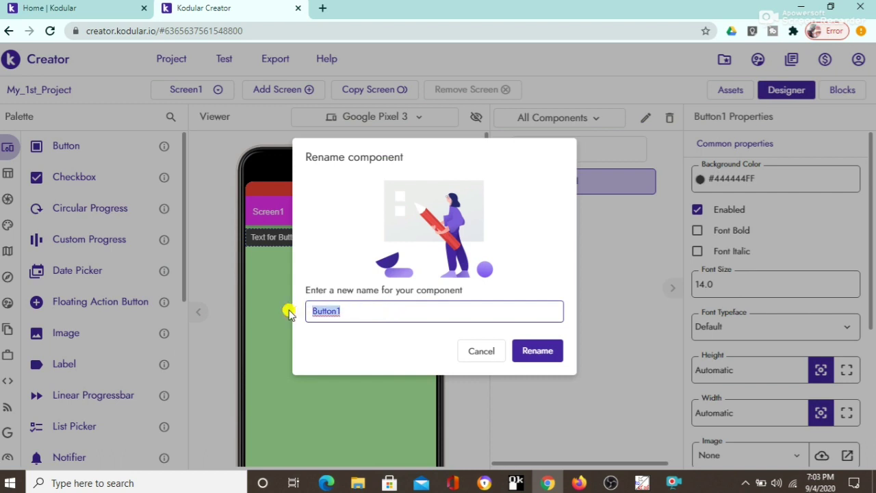
key("BackSpace")
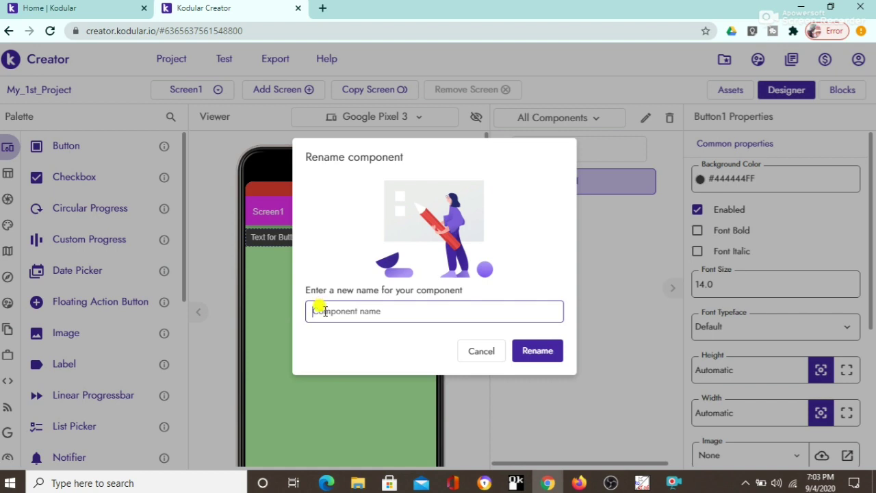
type("f")
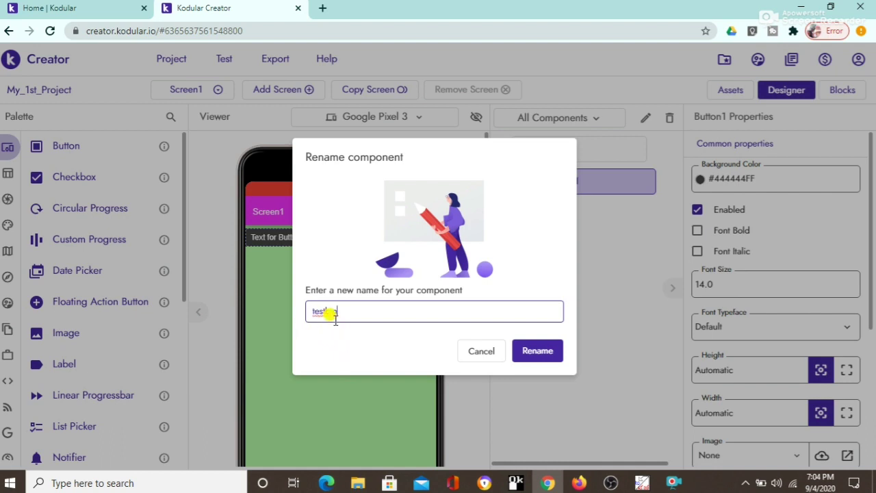
left_click(538, 351)
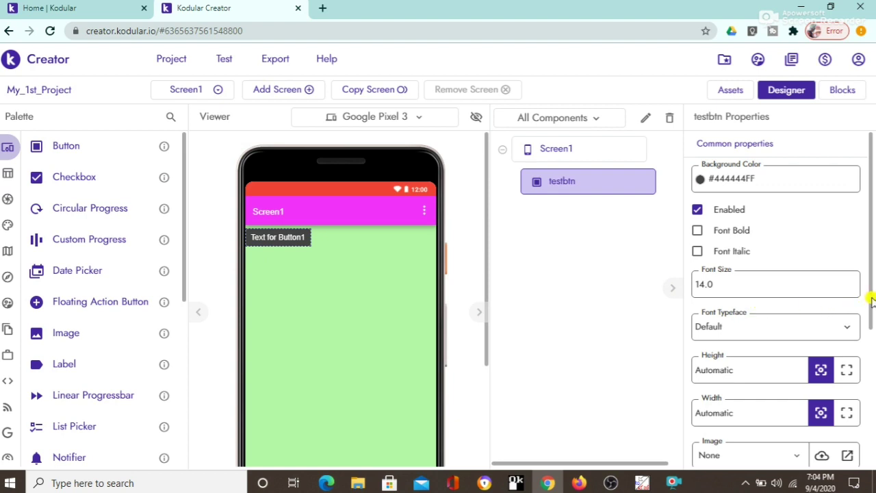
Step: Set testbtn's Font Size to 20, keeping the Default typeface
left_click(702, 279)
double_click(703, 279)
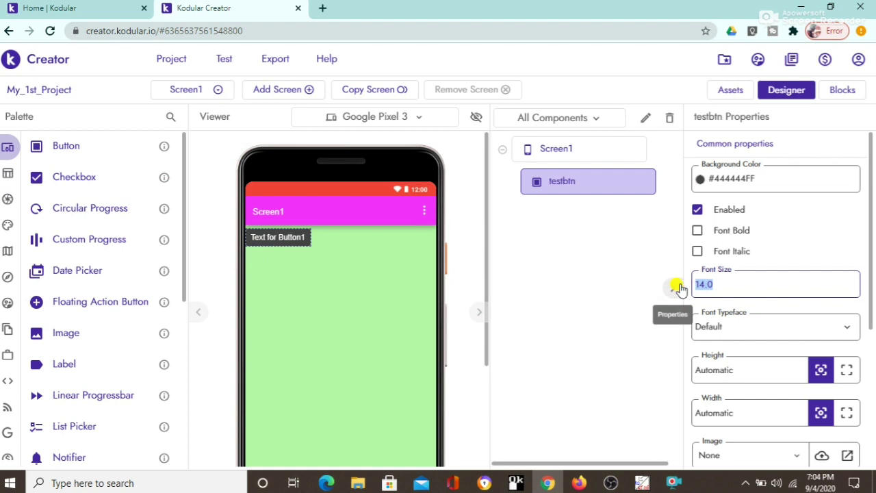
type("20")
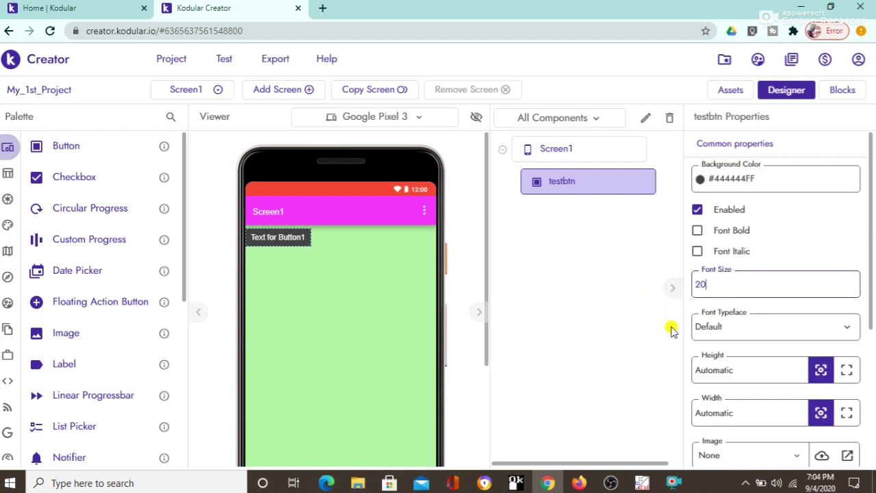
left_click(831, 327)
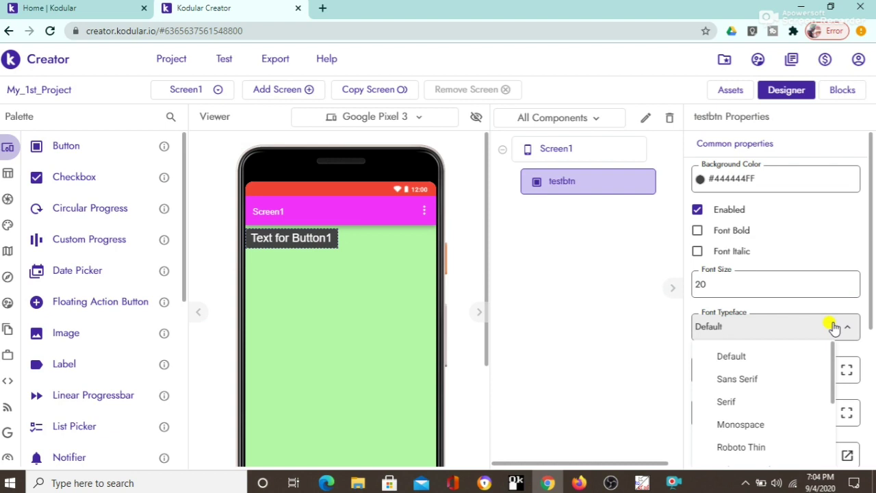
left_click(830, 327)
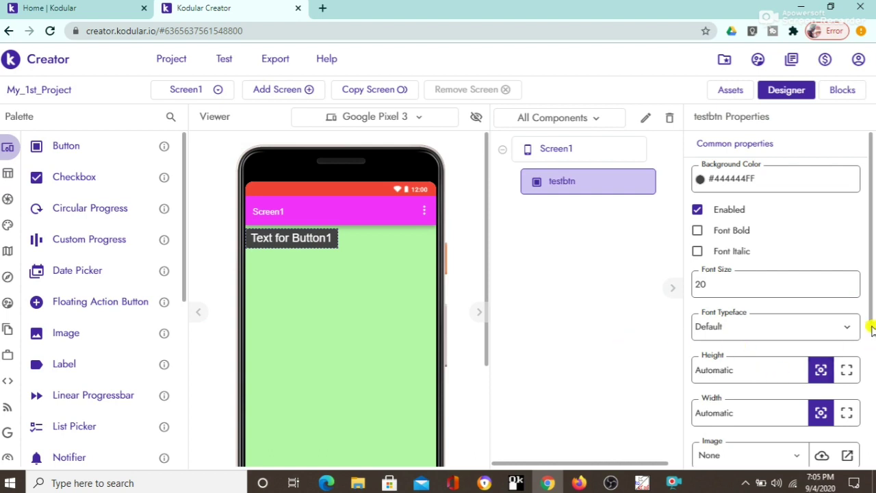
left_click_drag(869, 329, 873, 438)
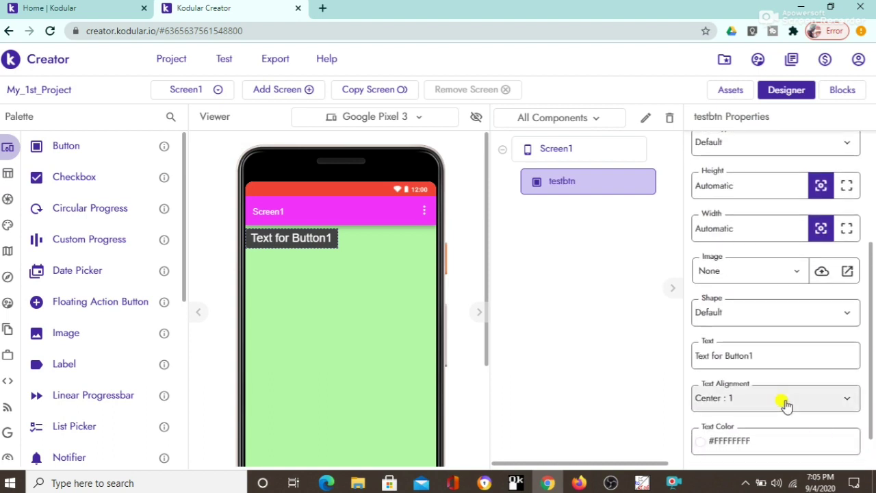
Step: Set testbtn's text to 'OK' and its shape to Oval
left_click_drag(751, 353, 673, 363)
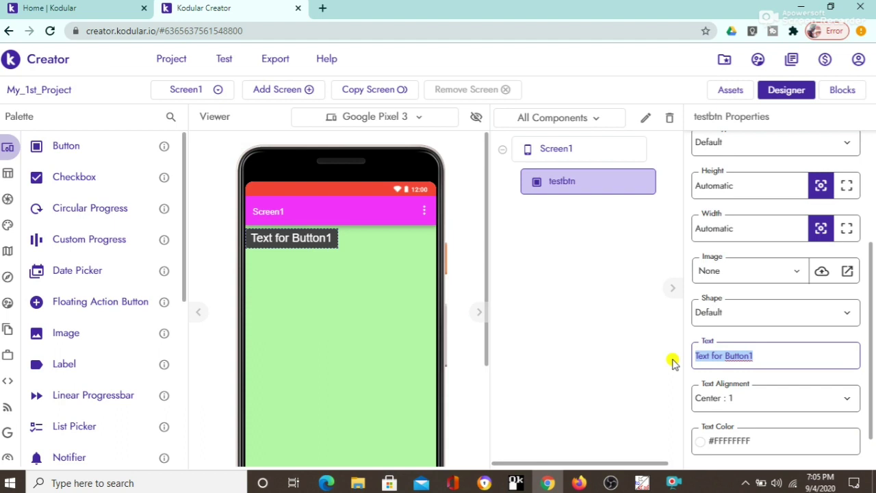
type("OK")
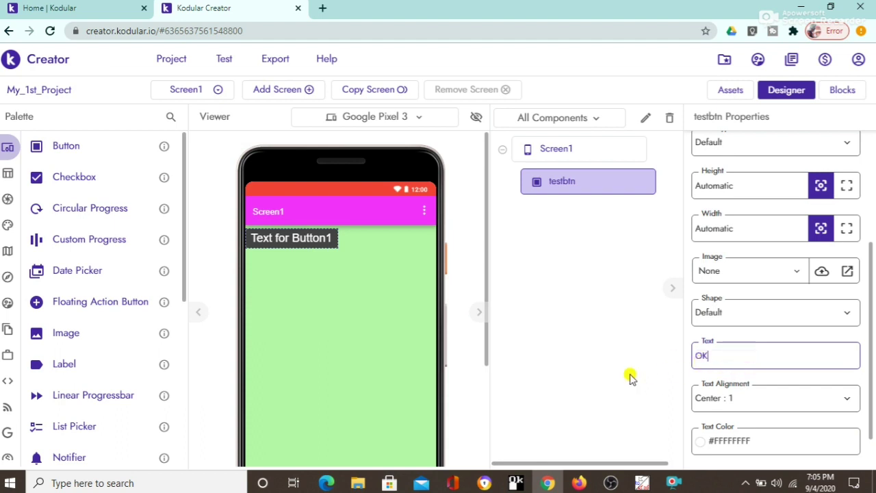
left_click(629, 377)
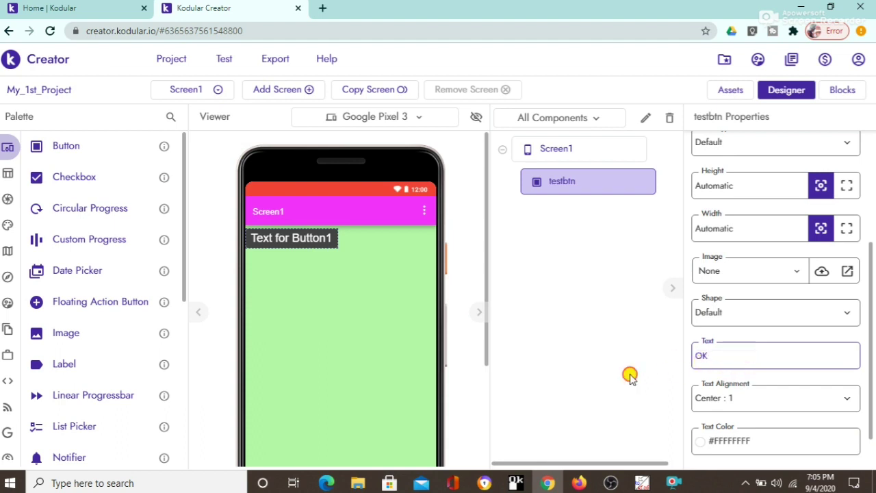
left_click(794, 310)
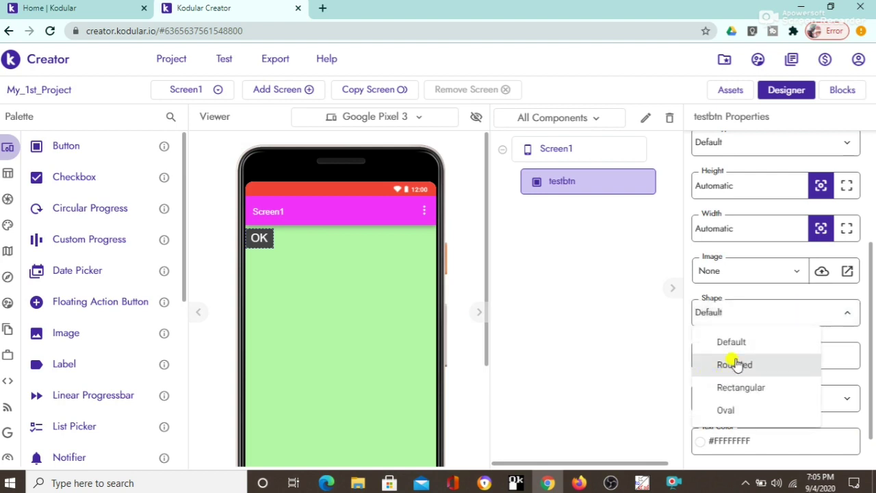
left_click(737, 362)
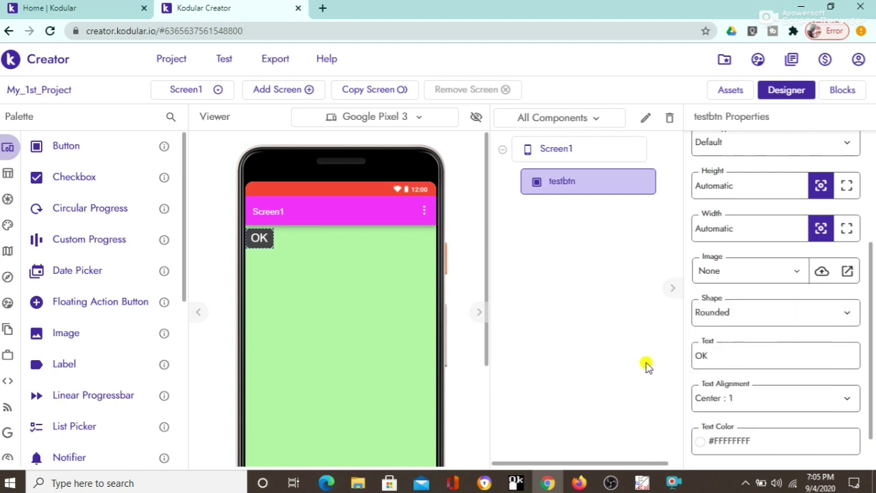
left_click(730, 317)
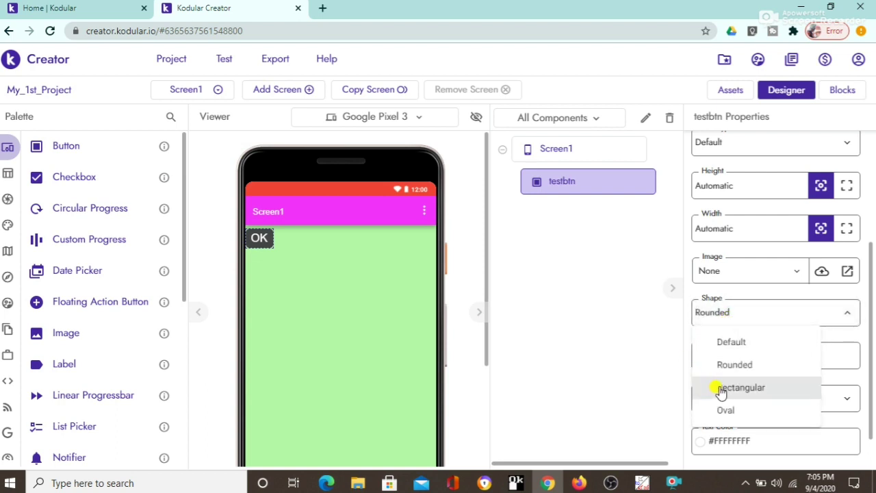
left_click(728, 388)
left_click(744, 322)
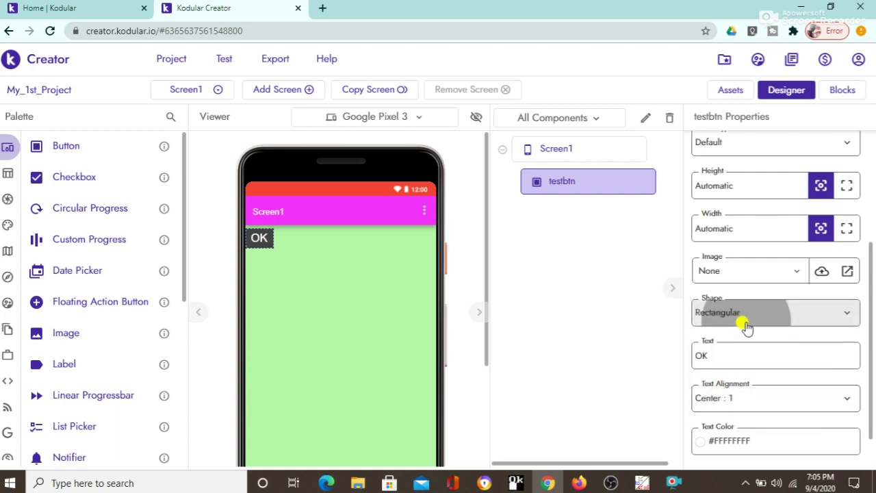
left_click(728, 411)
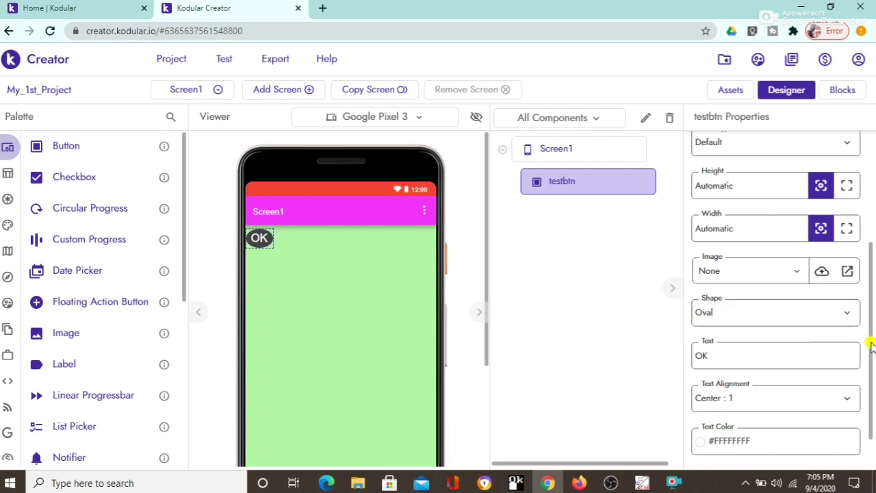
Step: Set the button's Text Alignment to Center : 1
left_click_drag(871, 347, 870, 381)
left_click(831, 359)
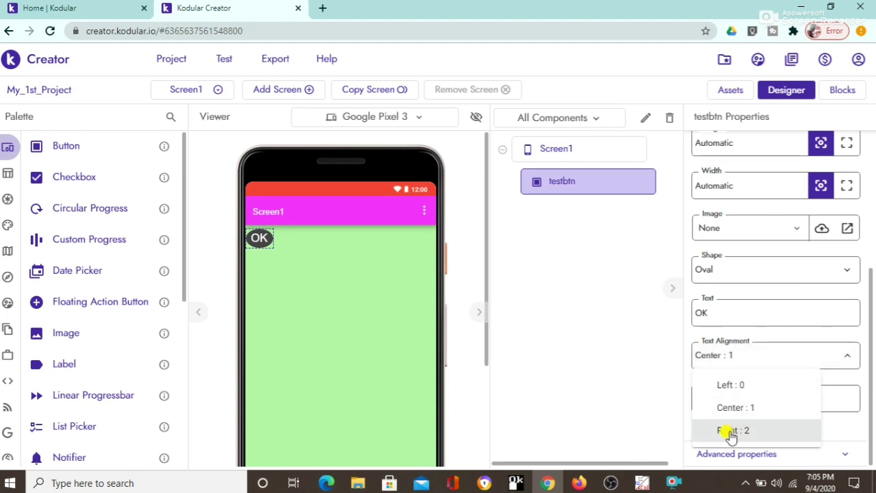
left_click(729, 431)
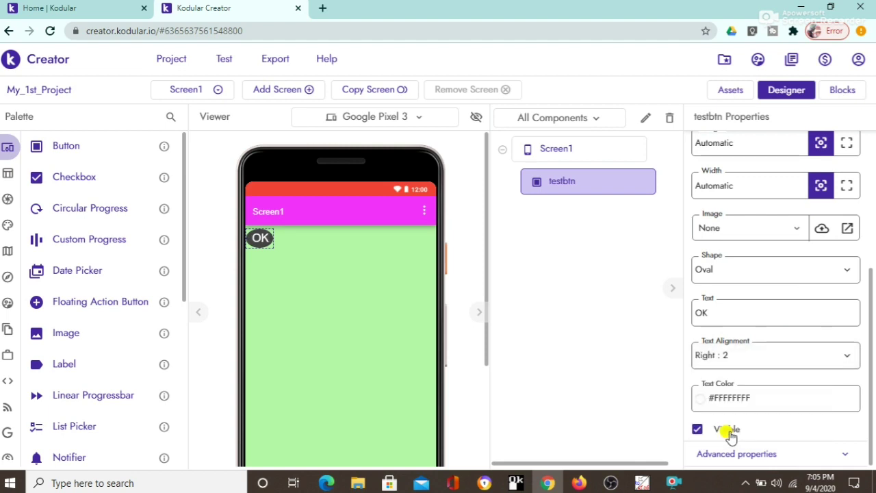
left_click(773, 357)
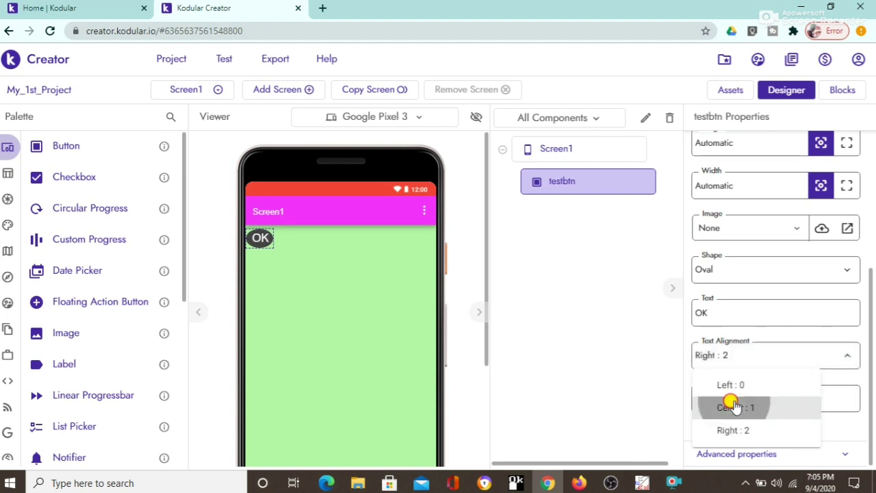
left_click(732, 405)
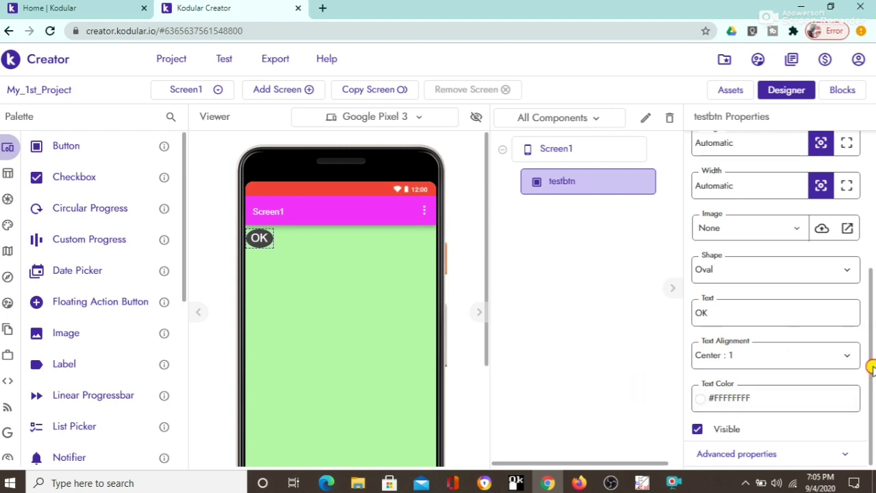
left_click_drag(871, 358, 871, 281)
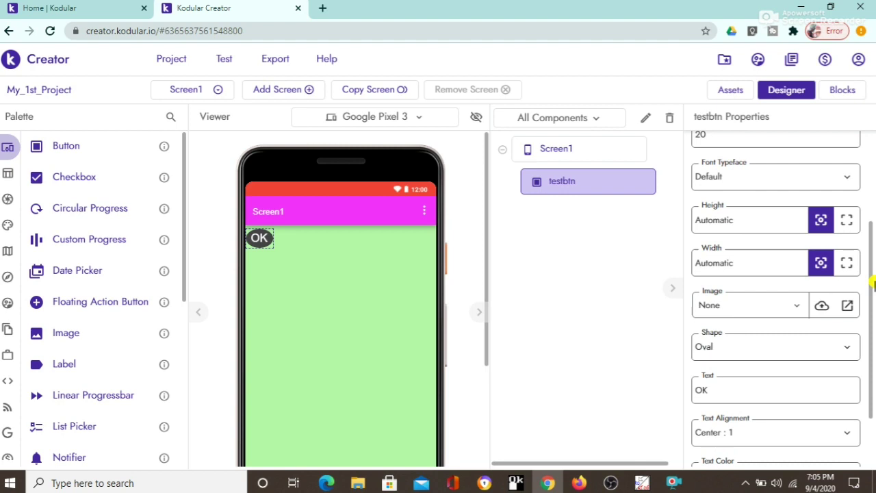
left_click(845, 263)
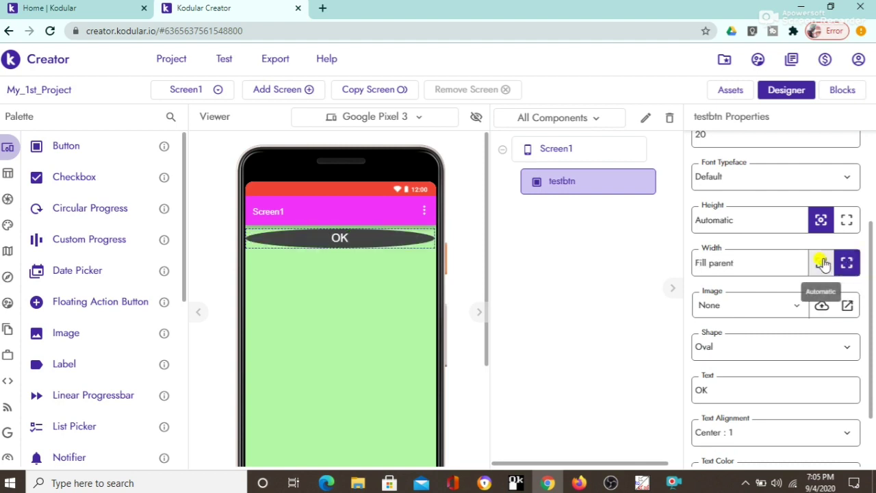
left_click(821, 262)
left_click(847, 229)
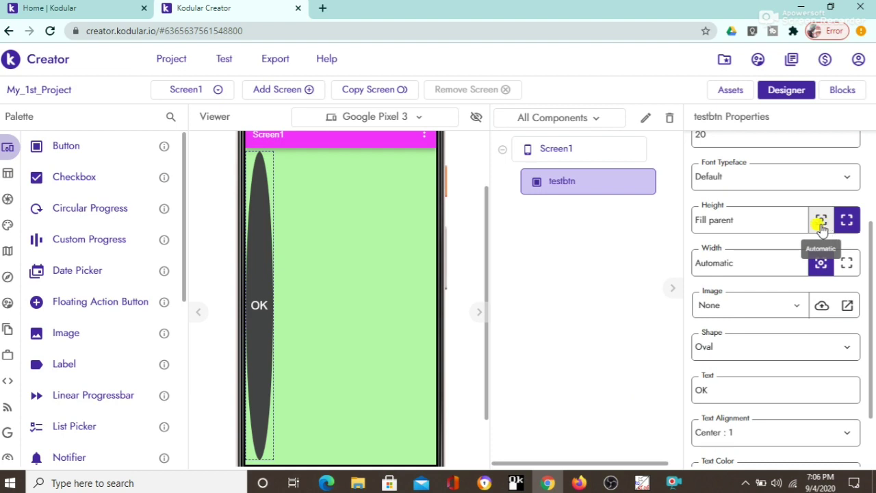
left_click(820, 222)
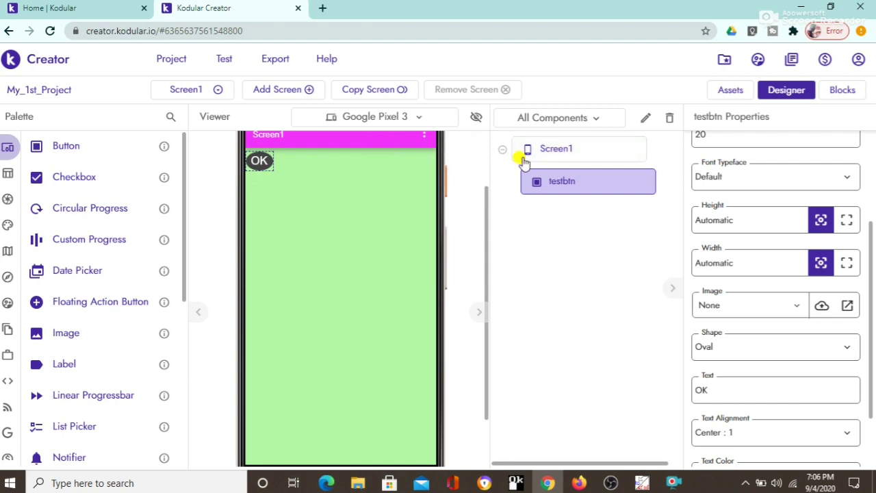
Step: Set Screen1's Align Horizontal to Center : 3 and Align Vertical to Center : 2
left_click(573, 156)
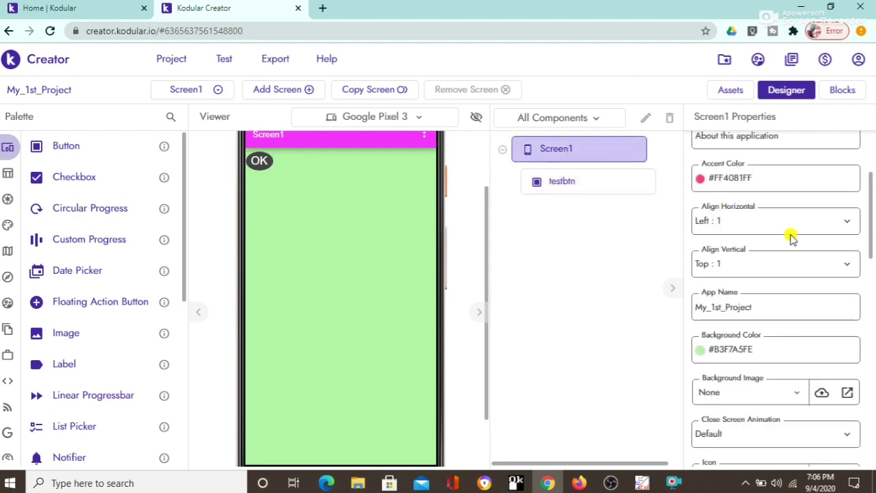
left_click(834, 267)
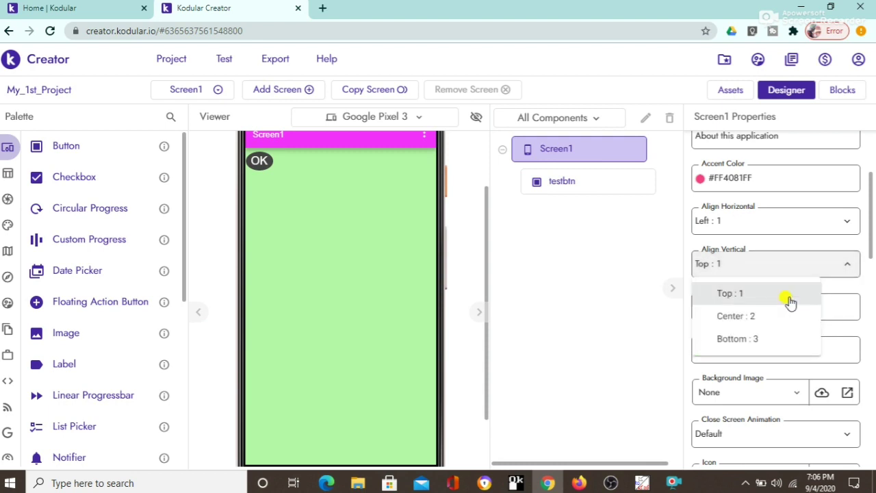
left_click(757, 316)
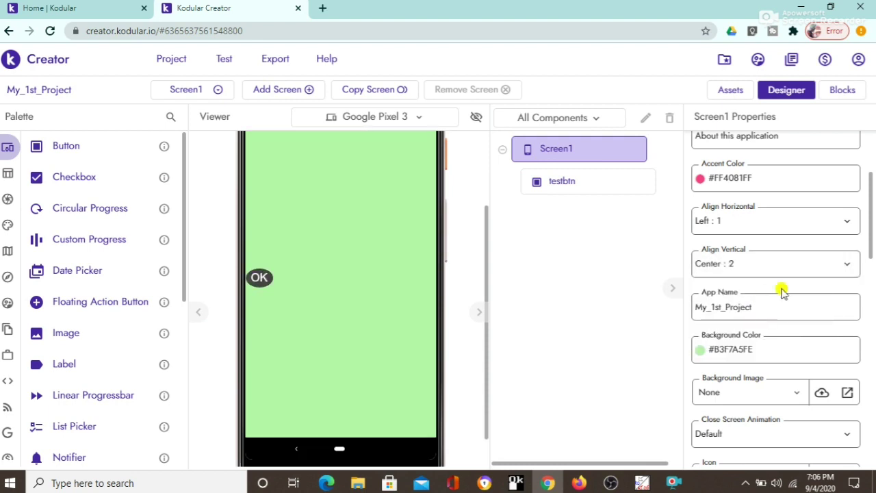
left_click(816, 266)
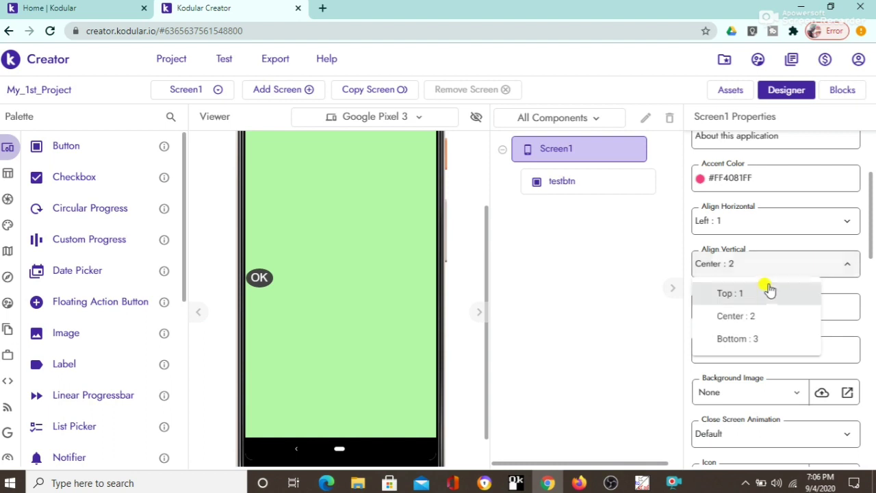
left_click(758, 294)
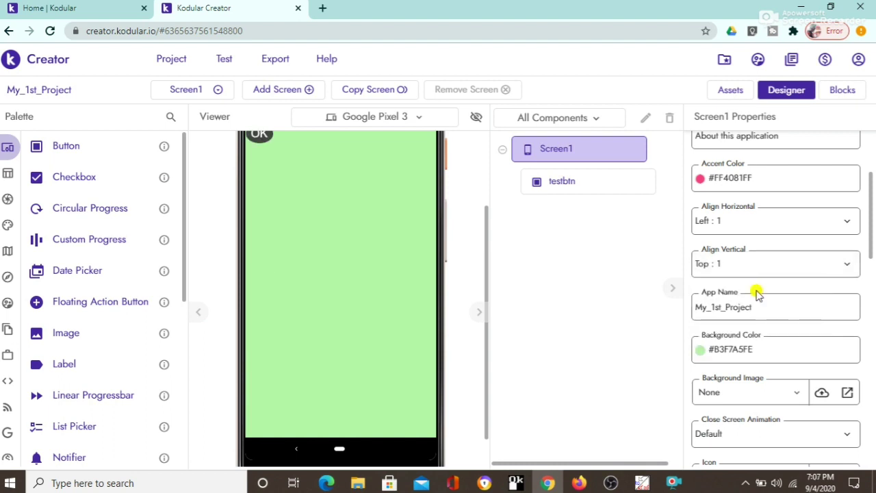
left_click(830, 222)
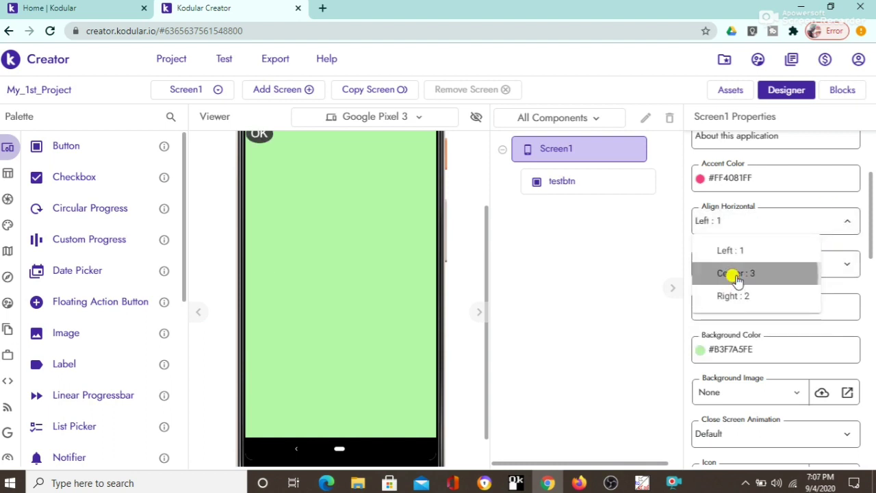
left_click(735, 274)
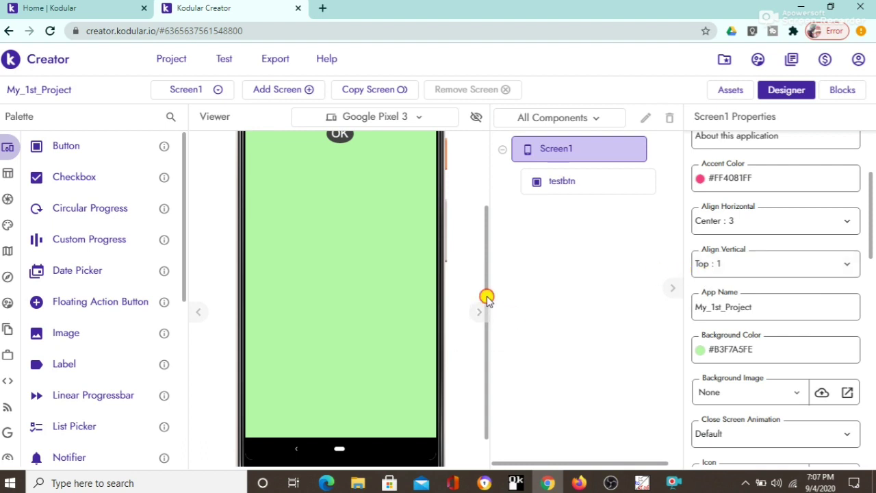
left_click_drag(487, 297, 490, 266)
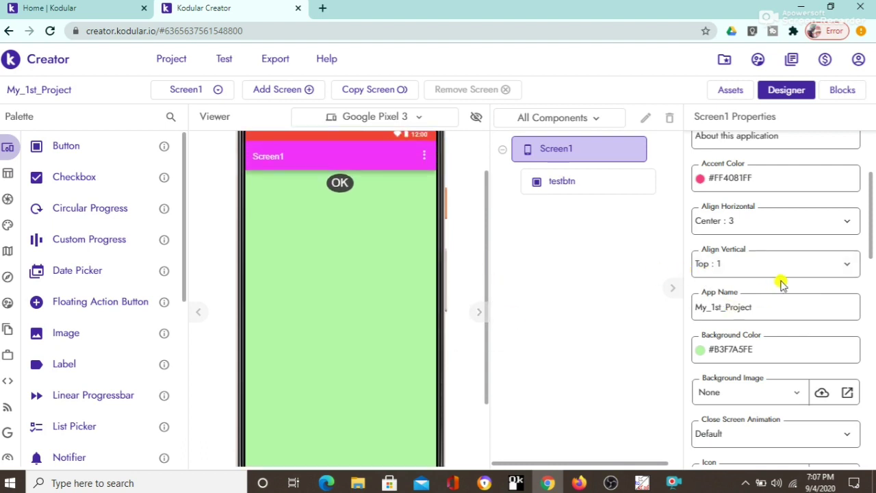
left_click(831, 268)
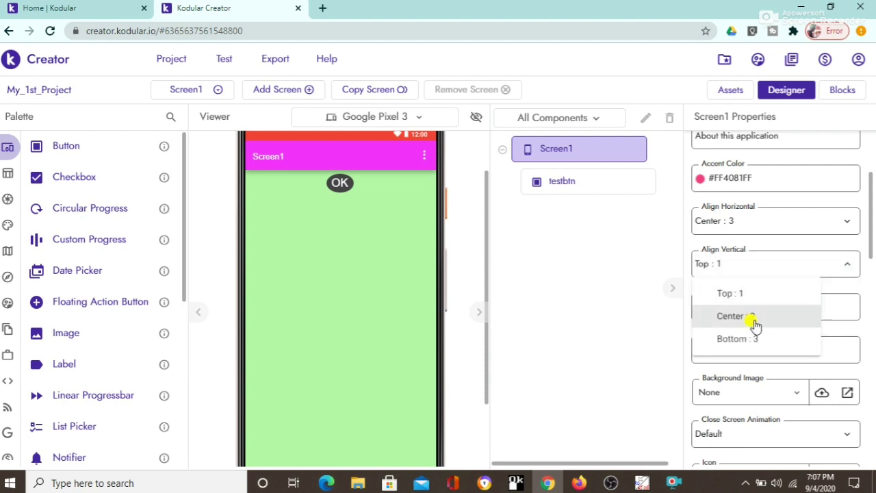
left_click(751, 320)
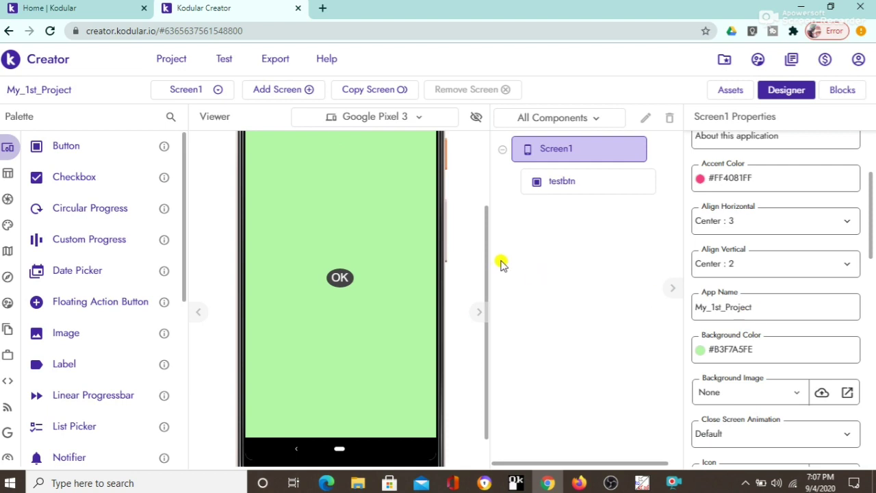
left_click_drag(485, 256, 489, 315)
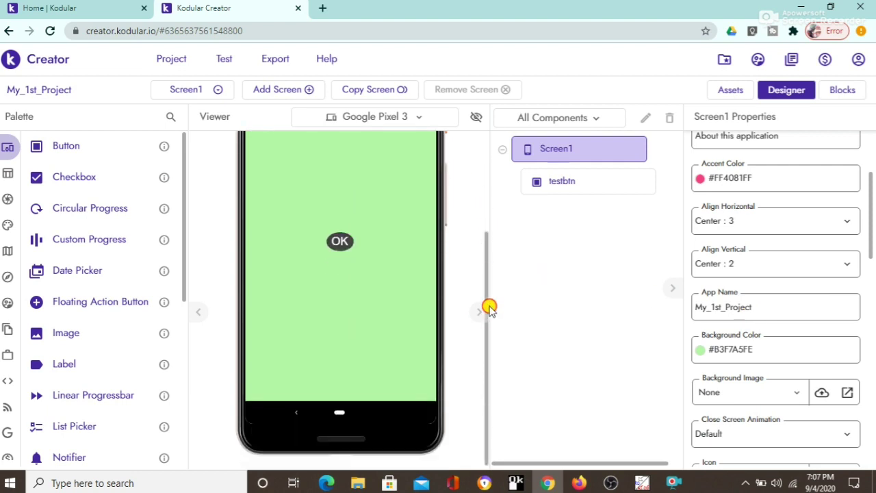
mouse_move(487, 256)
left_mouse_down()
mouse_move(475, 203)
mouse_move(479, 258)
left_mouse_up()
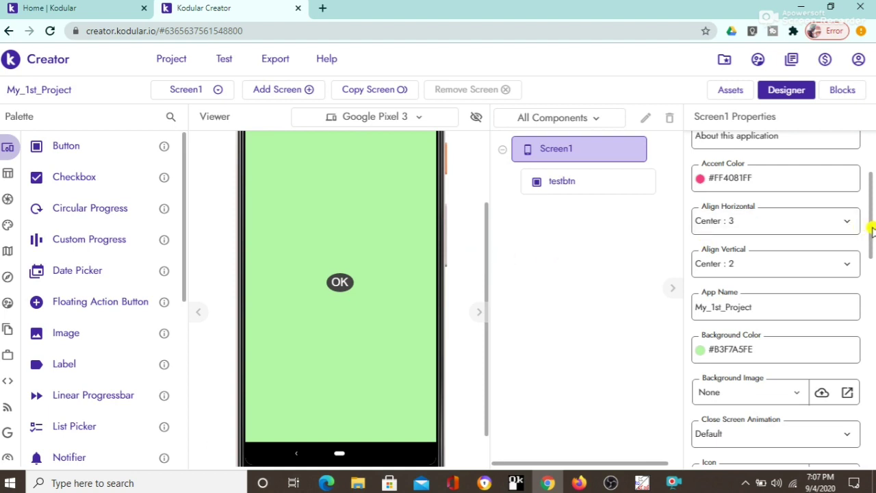
left_click_drag(871, 231, 859, 470)
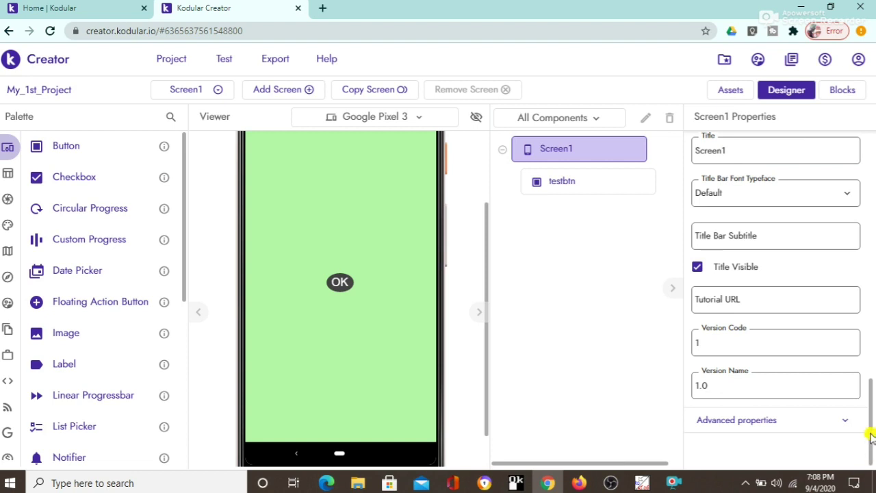
left_click_drag(870, 434, 870, 386)
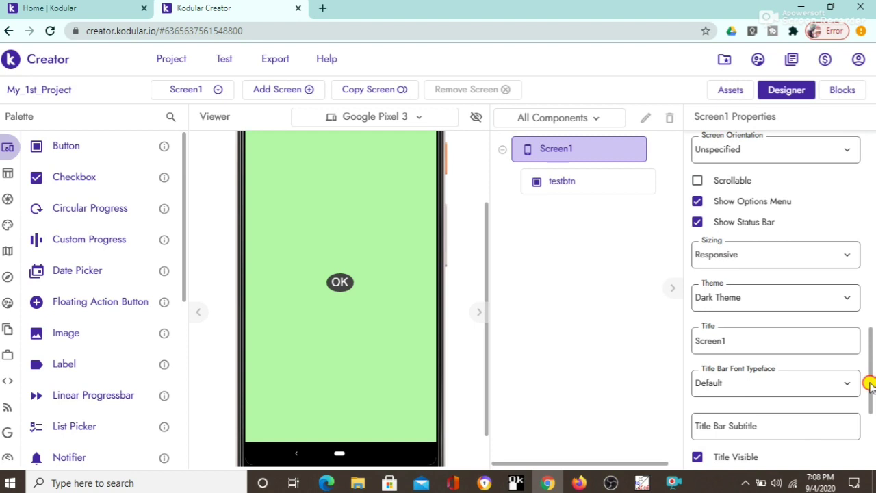
left_click_drag(869, 385, 868, 292)
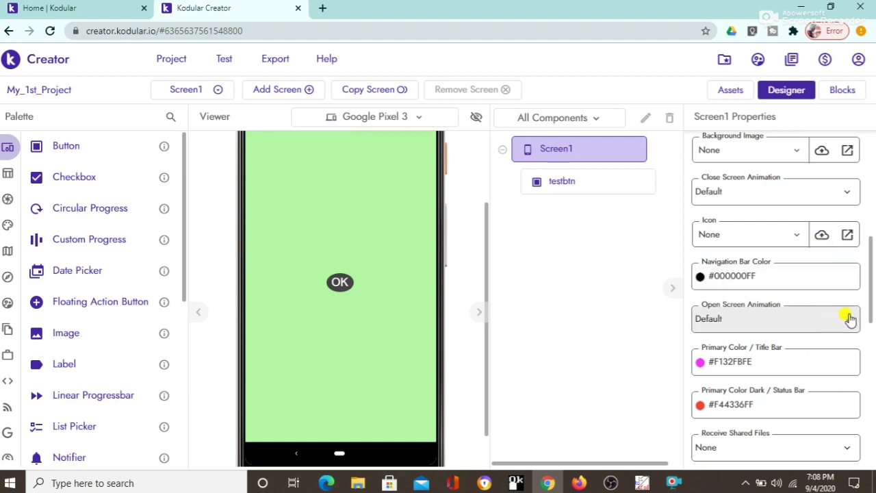
left_click_drag(869, 315, 869, 388)
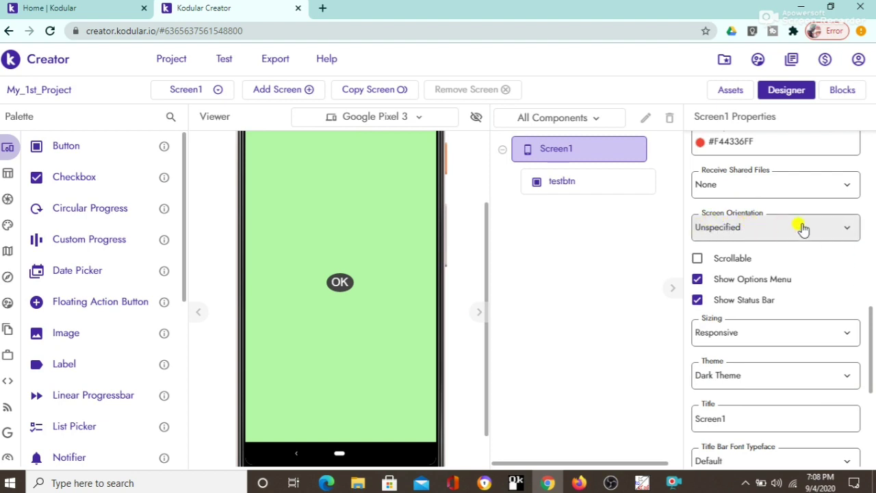
Step: Change Screen1's Screen Orientation from Unspecified to Portrait
left_click(847, 231)
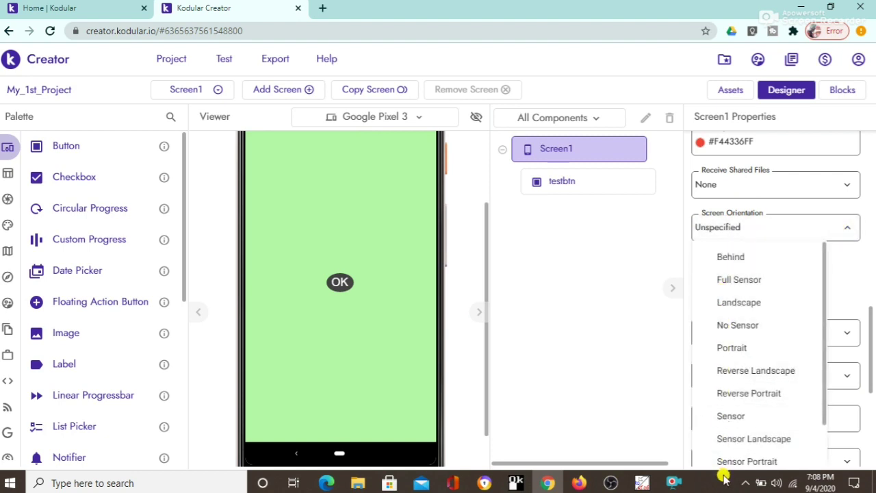
scroll(824, 424, "down", 3)
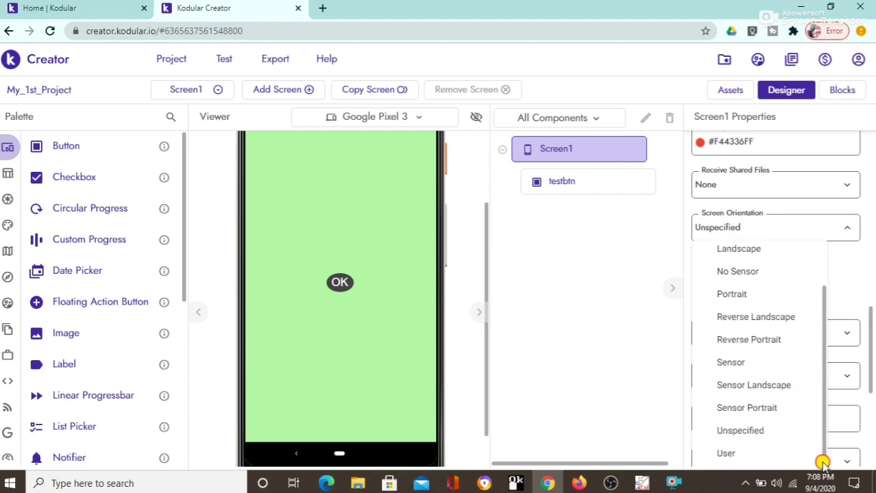
left_click_drag(822, 460, 820, 421)
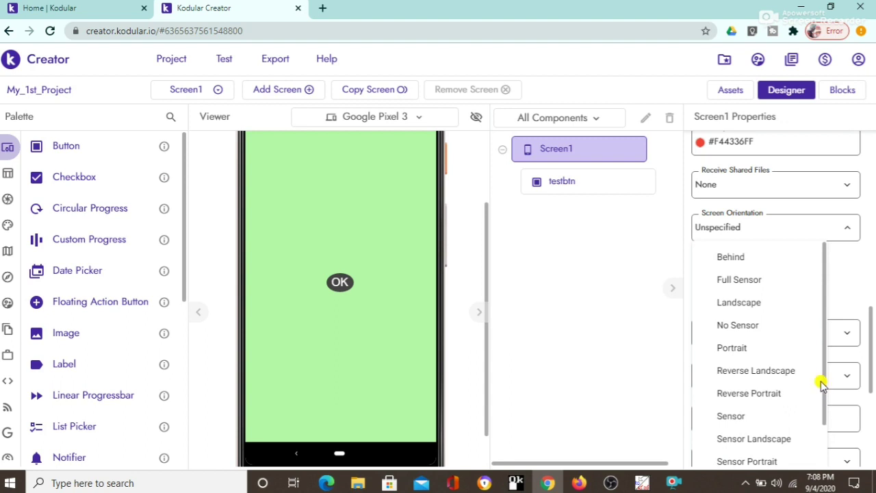
left_click(732, 349)
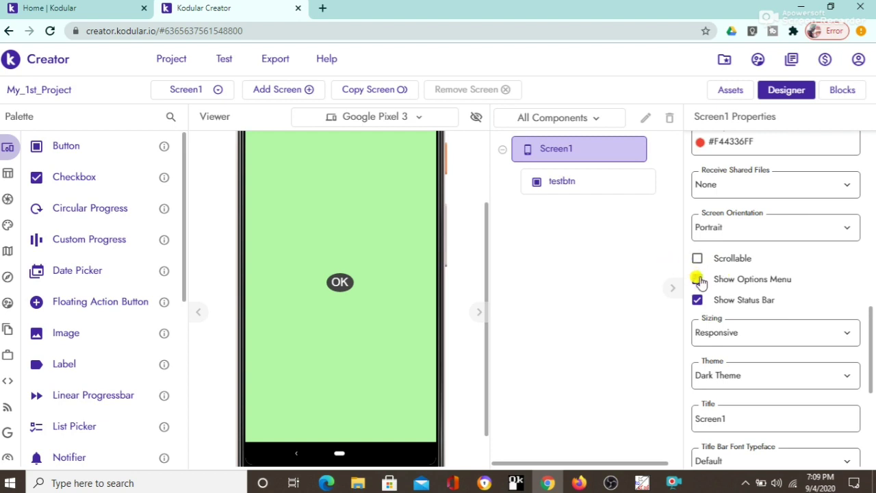
Step: Uncheck Show Options Menu in Screen1's properties
left_click(698, 279)
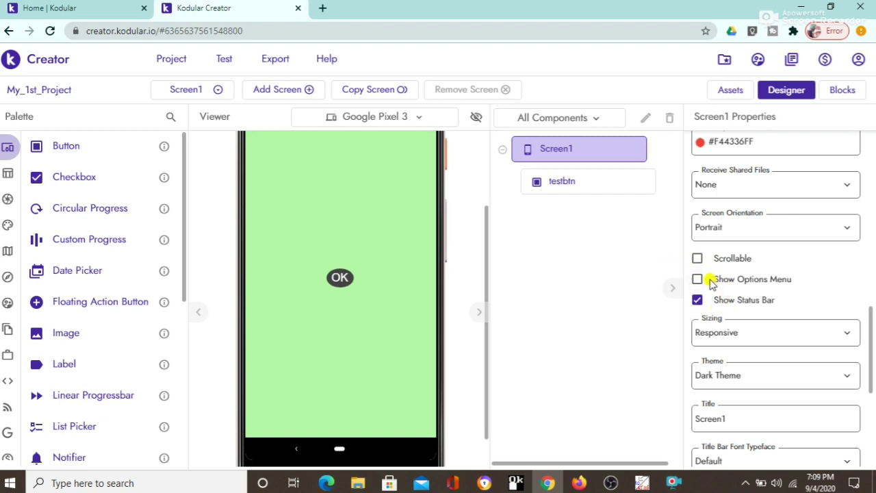
left_click(698, 280)
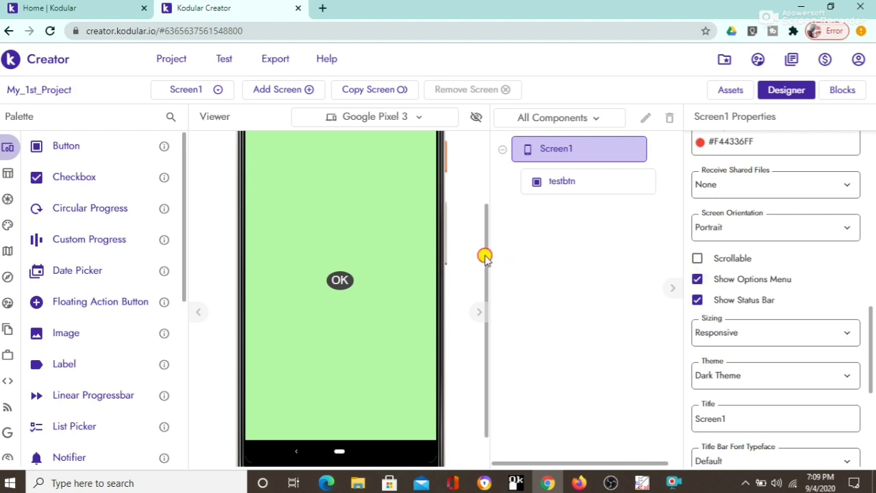
left_click_drag(485, 257, 484, 206)
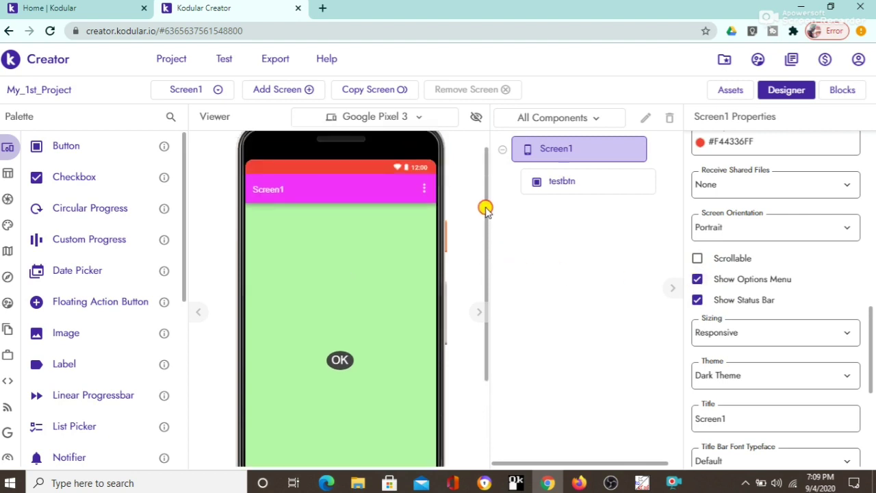
left_click(697, 280)
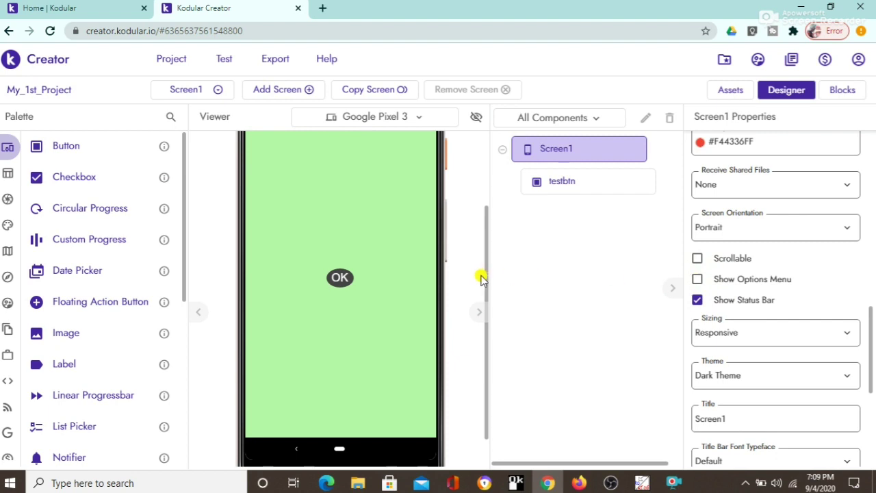
left_click_drag(484, 278, 482, 258)
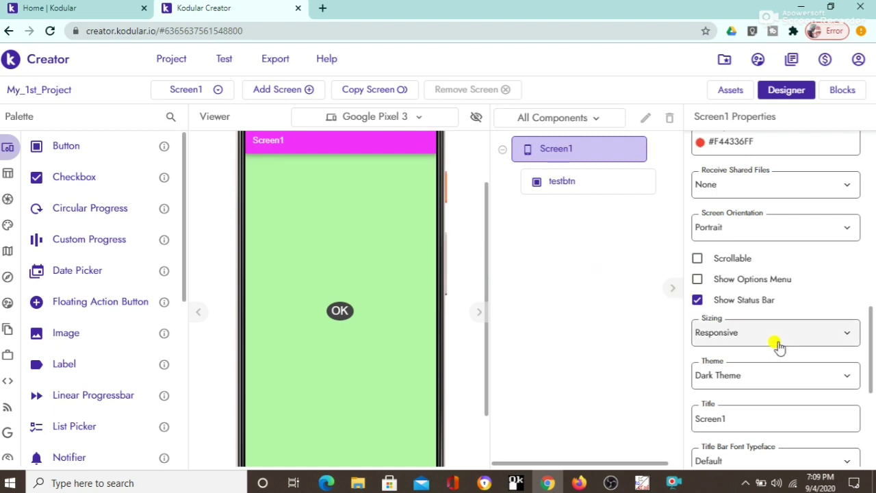
left_click_drag(870, 381, 869, 417)
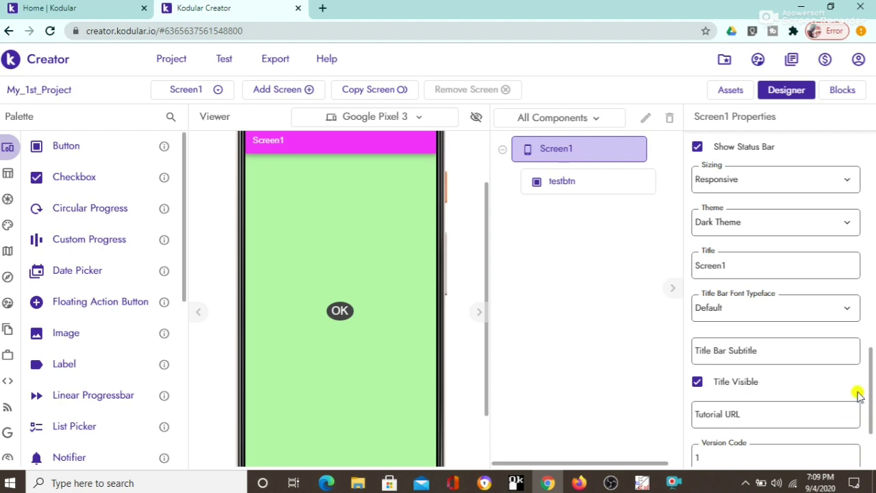
Step: Replace the title Screen1 with 'DP SIR CLASS'
left_click(739, 262)
left_click_drag(736, 259, 677, 258)
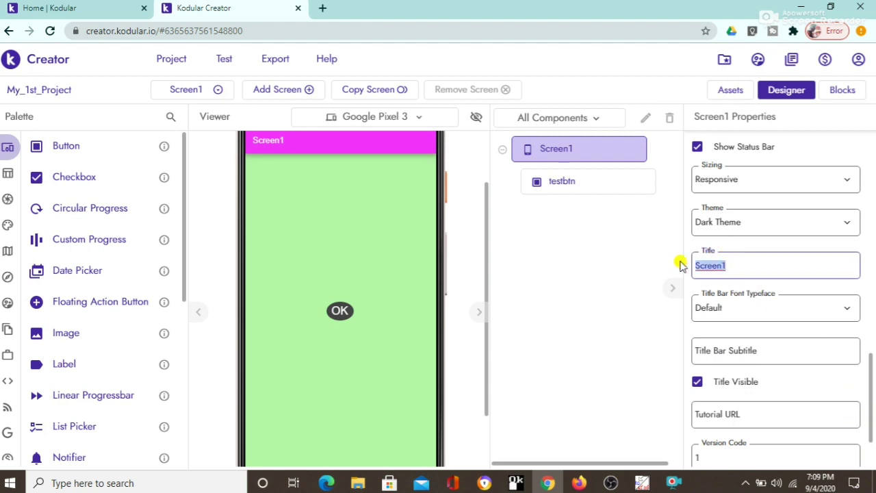
type("DP SIR")
type("CLASS")
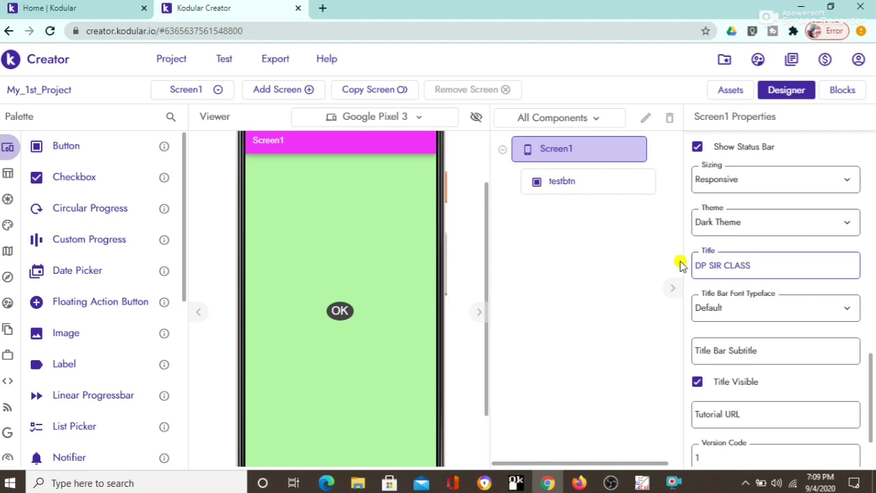
left_click(681, 265)
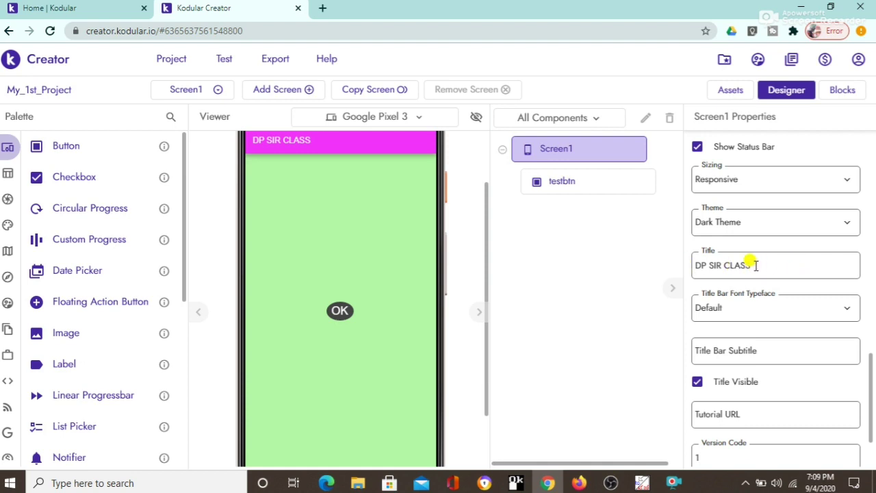
Step: Insert 'CODING' after SIR so the title reads 'DP SIR CODING CLASS'
left_click(722, 264)
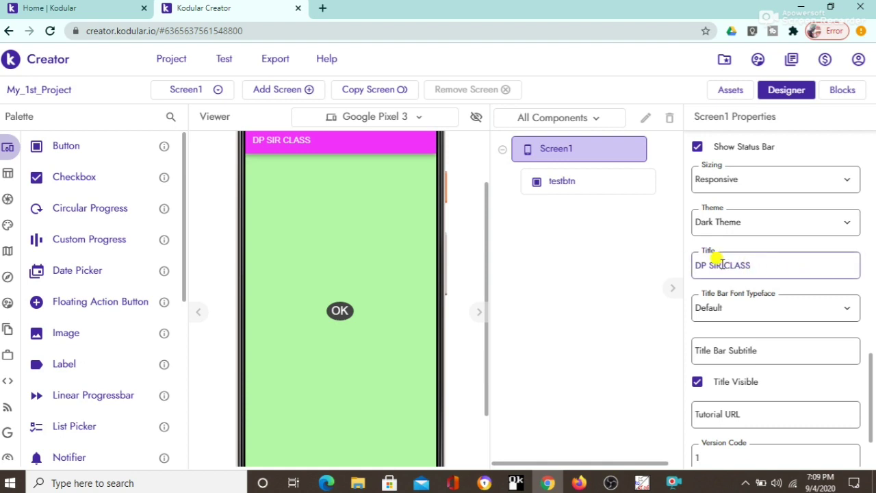
type("CODING C")
left_click(721, 265)
left_click(537, 339)
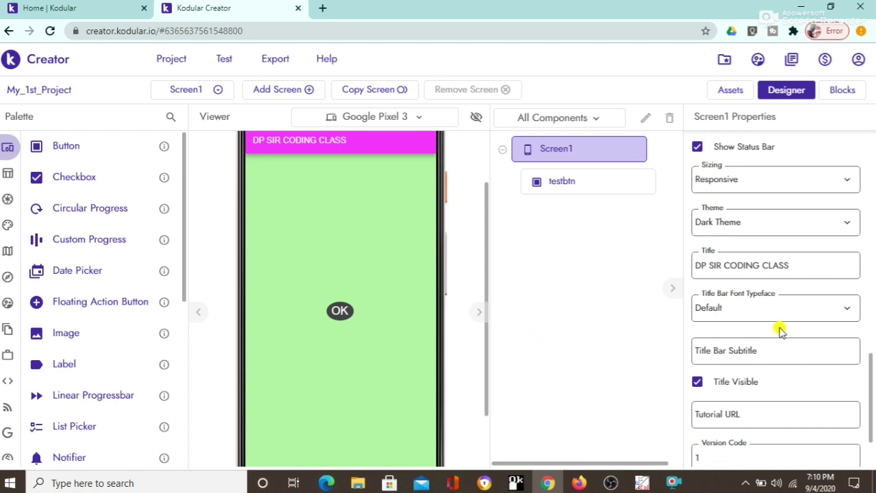
left_click_drag(870, 386, 871, 422)
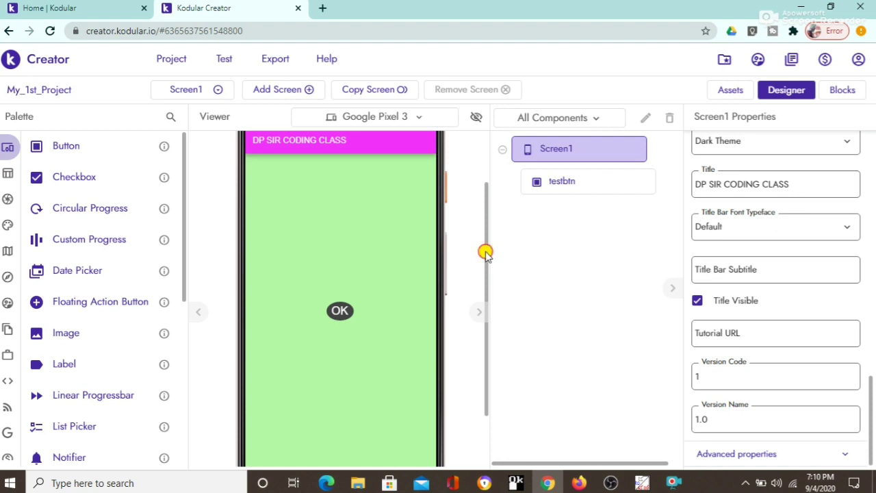
mouse_move(485, 252)
left_mouse_down()
mouse_move(483, 198)
mouse_move(489, 239)
left_mouse_up()
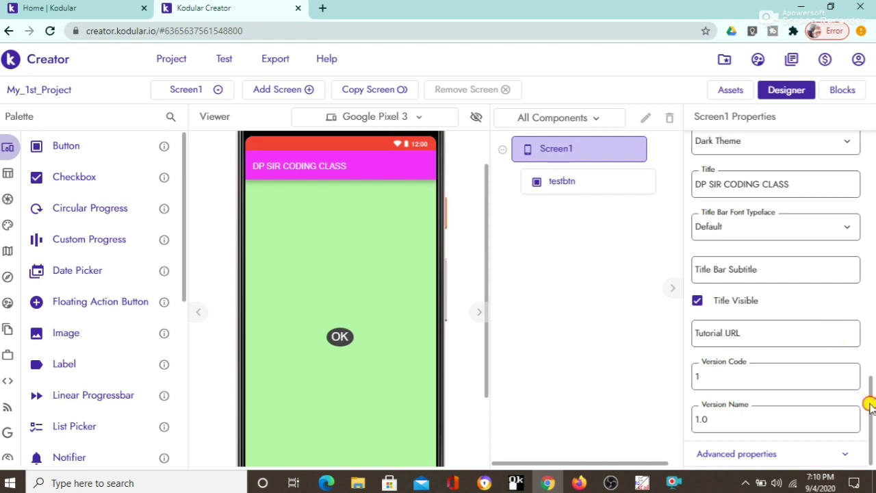
mouse_move(870, 411)
left_mouse_down()
mouse_move(870, 358)
mouse_move(870, 407)
left_mouse_up()
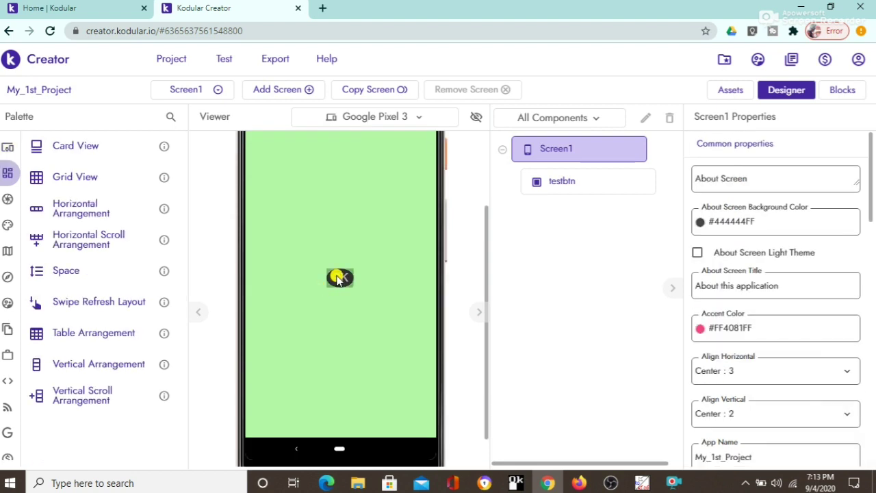
Step: Search the palette for 'NOT' and drag a Notifier onto Screen1 as Notifier1
left_click(340, 279)
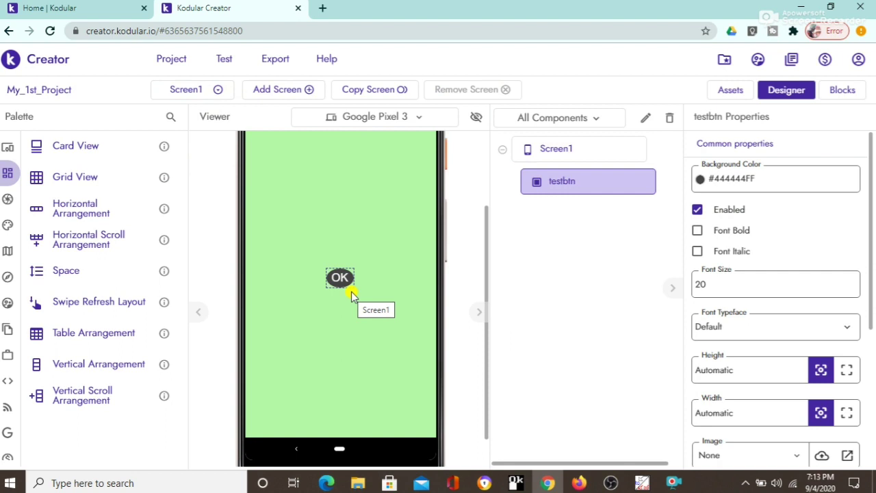
left_click(171, 120)
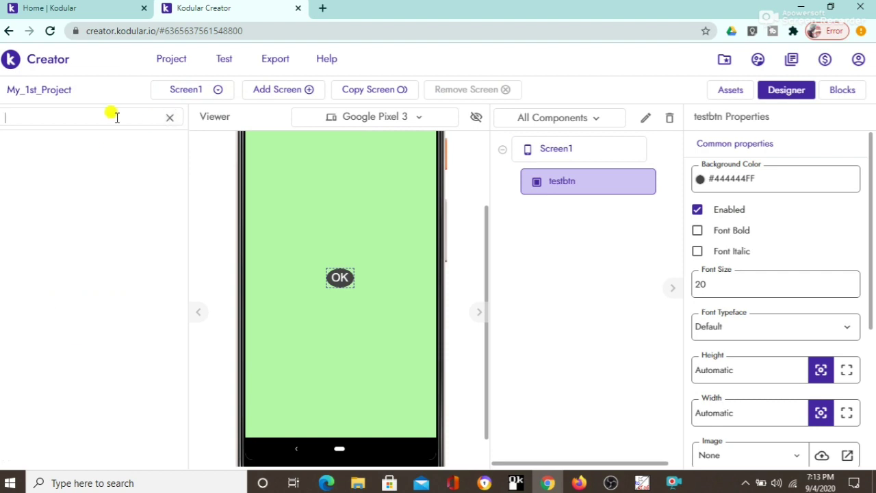
type("NOTY")
key("BackSpace")
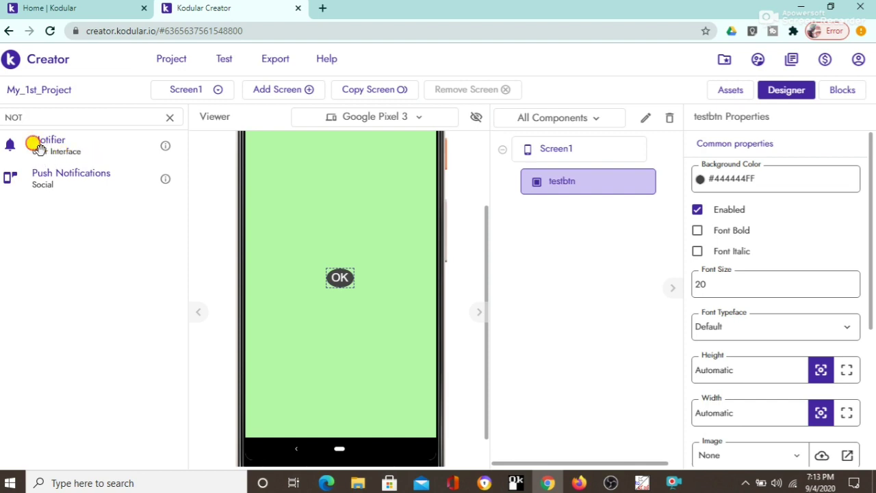
left_click_drag(35, 145, 299, 211)
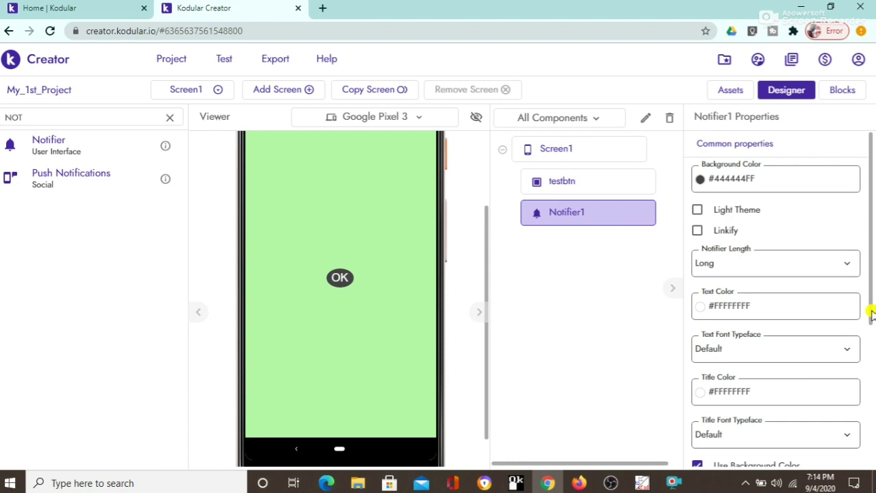
left_click_drag(872, 313, 873, 359)
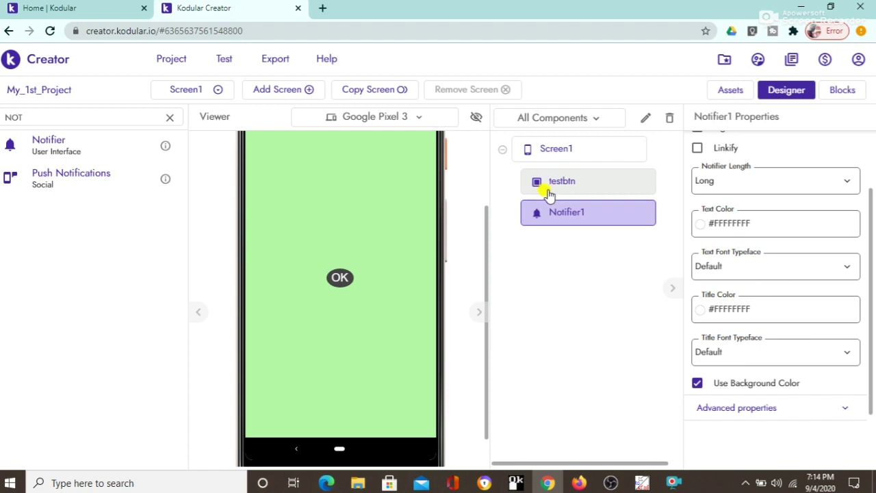
left_click(579, 190)
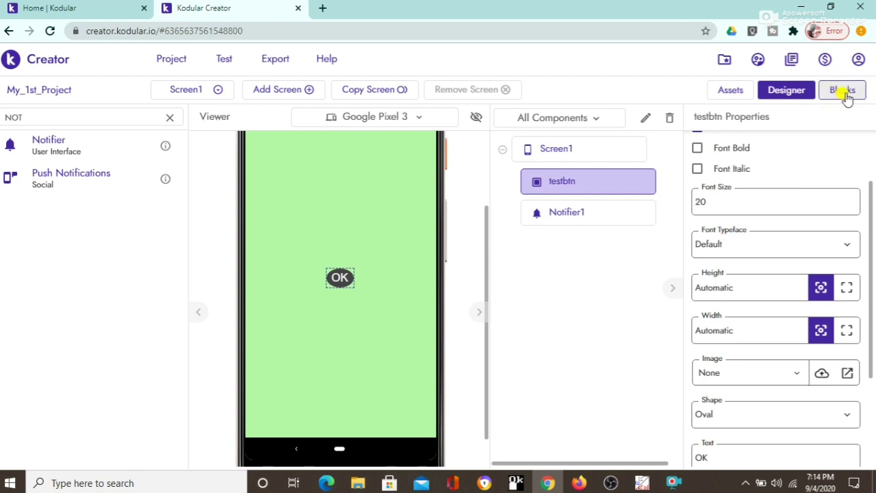
Step: Open the Blocks editor for Screen1 and browse the Screen1 and testbtn block drawers
left_click(845, 95)
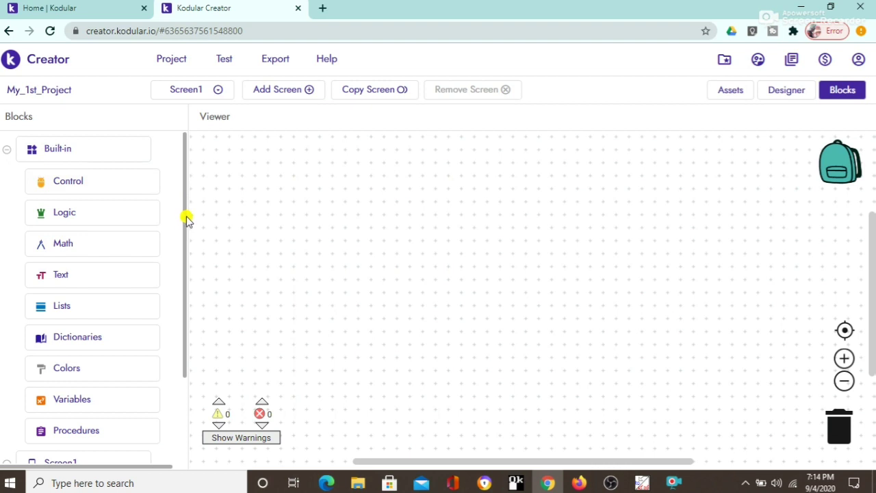
left_click_drag(187, 219, 185, 348)
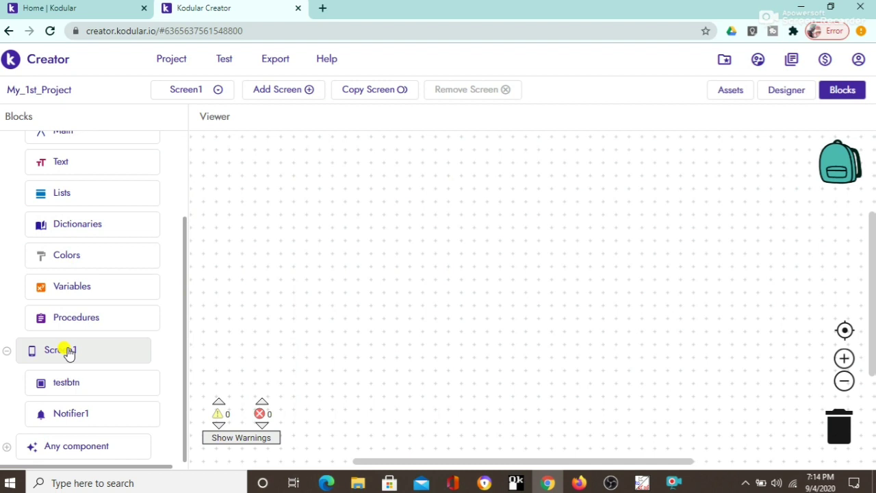
left_click(68, 351)
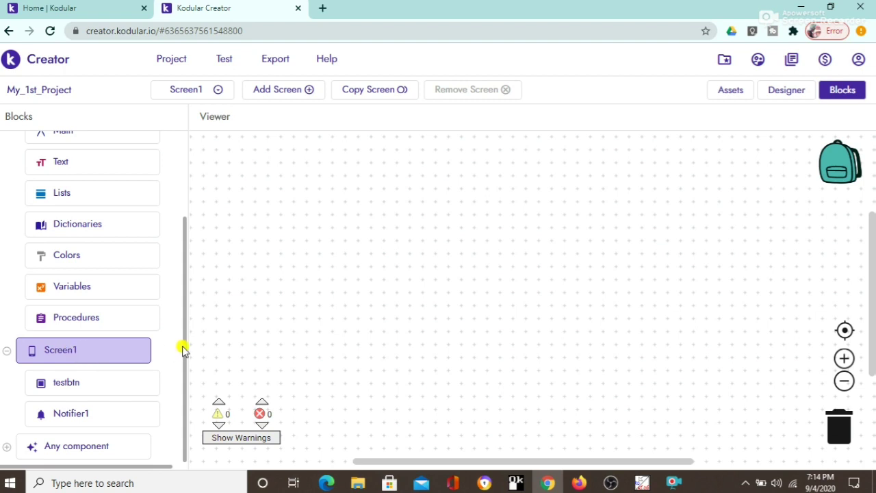
left_click_drag(182, 348, 180, 445)
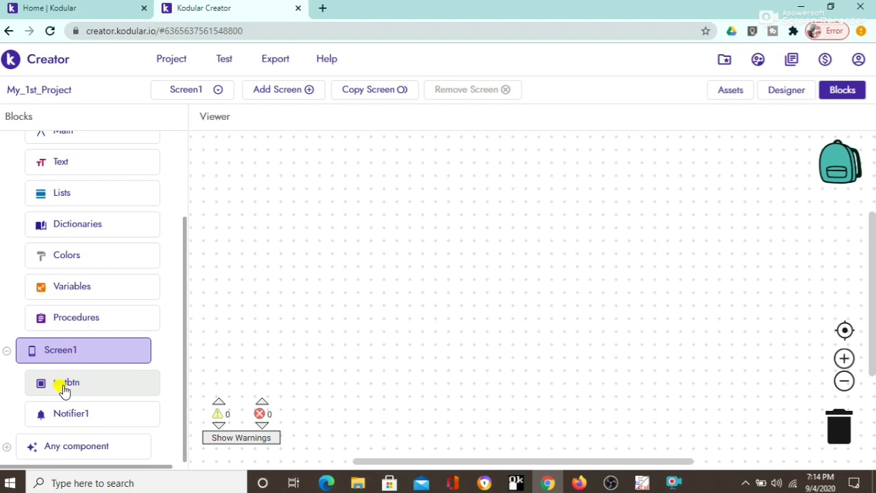
left_click(64, 388)
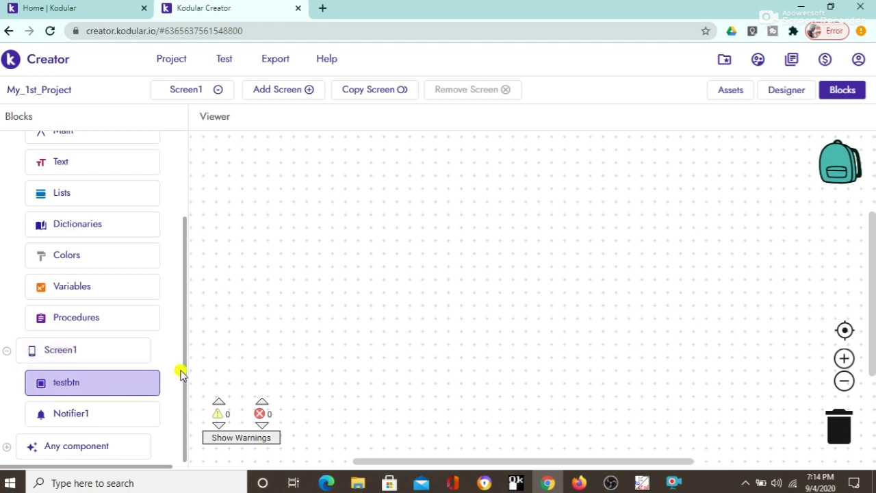
left_click_drag(183, 370, 180, 399)
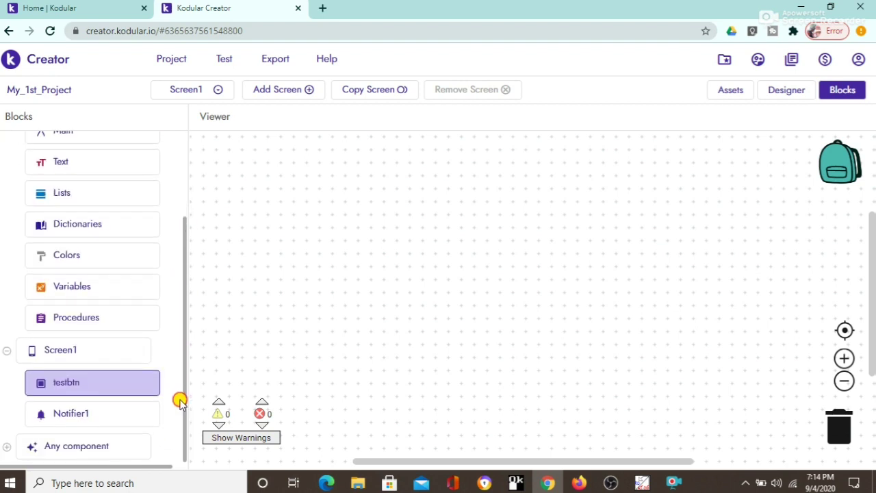
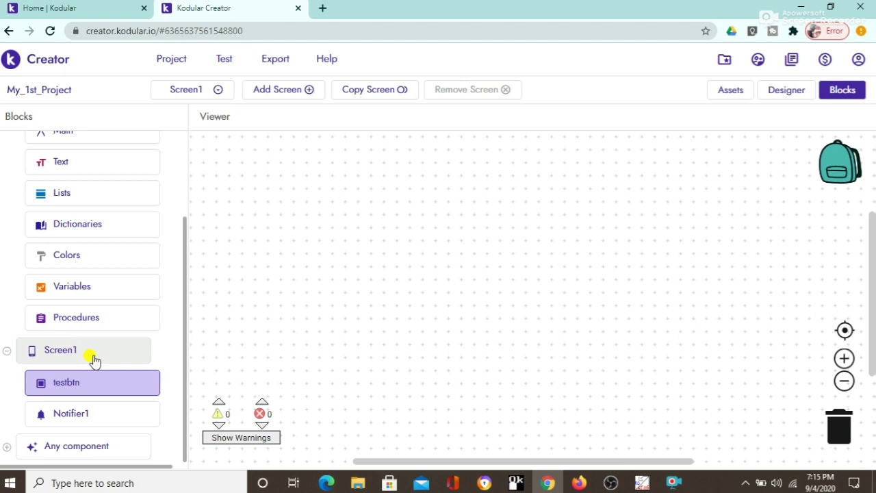
Step: Place a 'when testbtn.Click' event block on the Blocks workspace
left_click(93, 360)
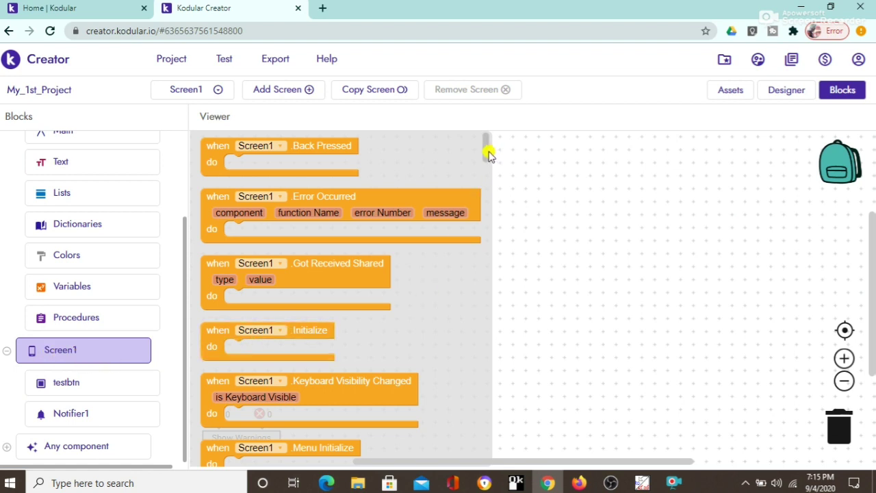
mouse_move(487, 151)
left_mouse_down()
mouse_move(483, 442)
mouse_move(488, 140)
left_mouse_up()
left_click(65, 383)
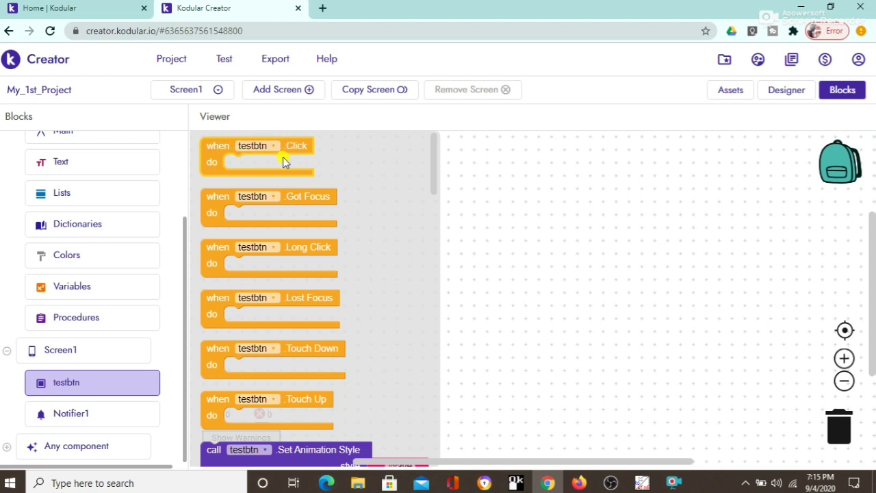
left_click_drag(212, 151, 253, 172)
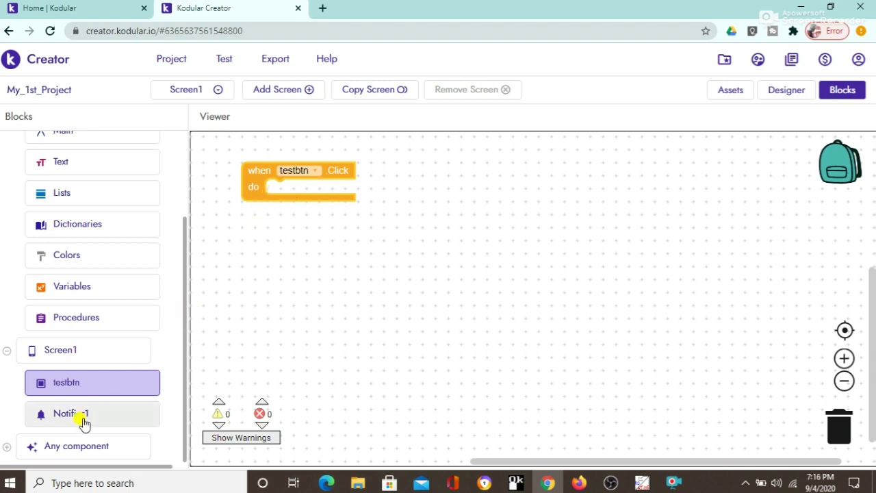
Step: Snap a 'call Notifier1.Show Alert' block into the do section of testbtn.Click
left_click(83, 419)
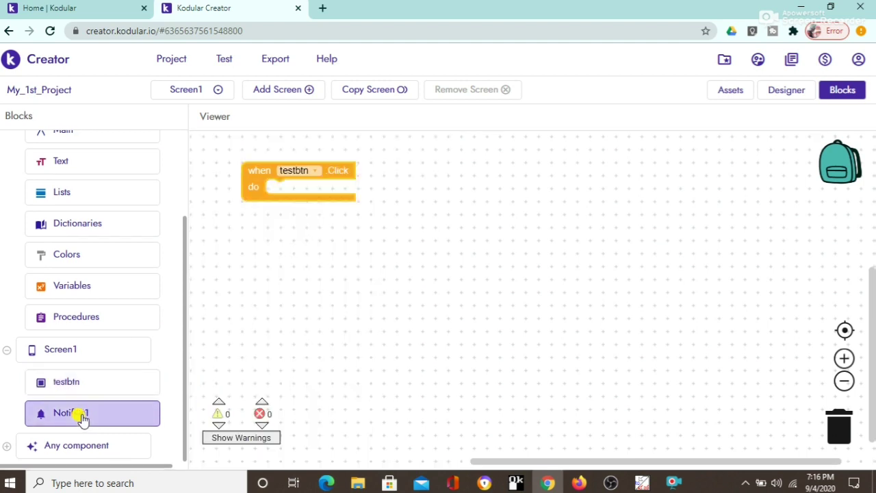
left_click(126, 416)
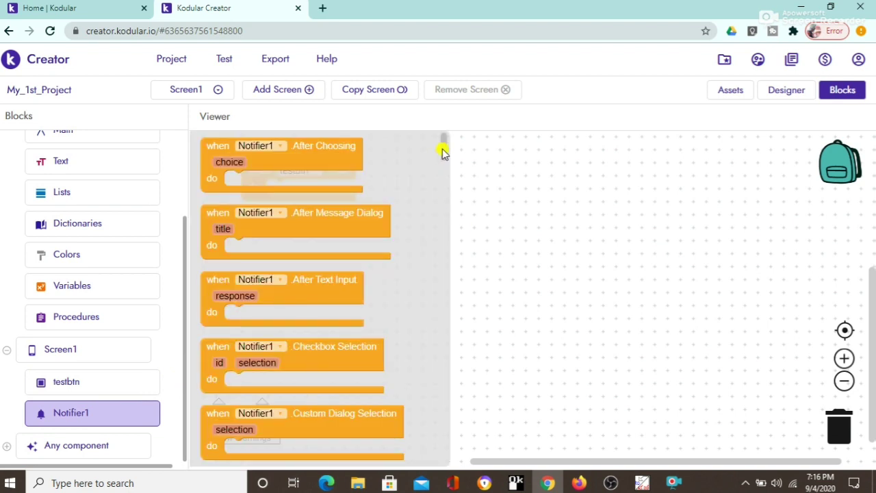
left_click_drag(442, 152, 445, 268)
left_click(267, 313)
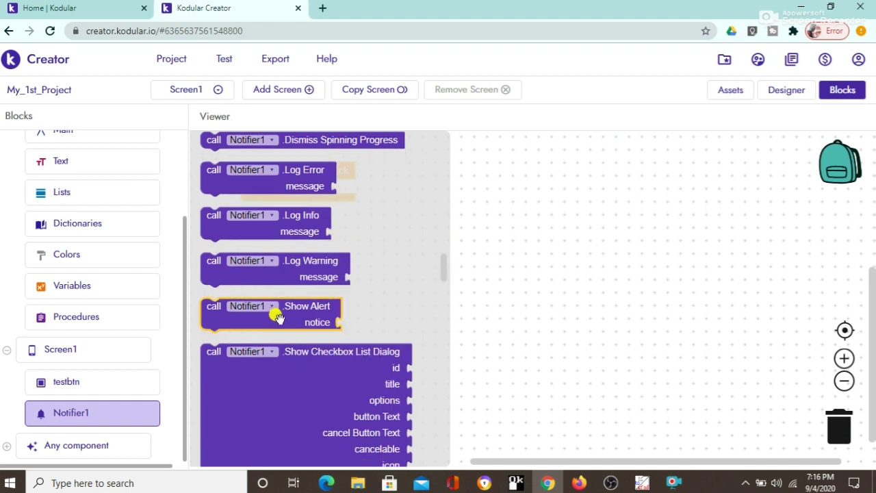
left_click_drag(267, 313, 313, 233)
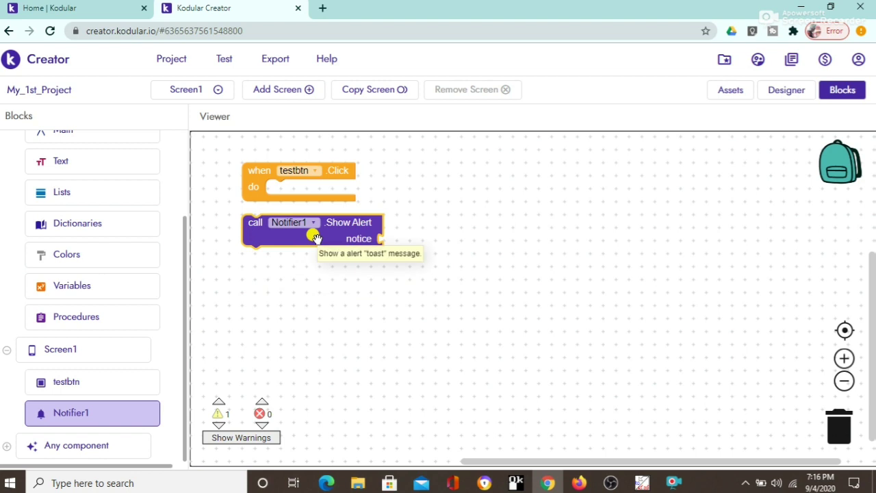
left_click_drag(314, 234, 342, 204)
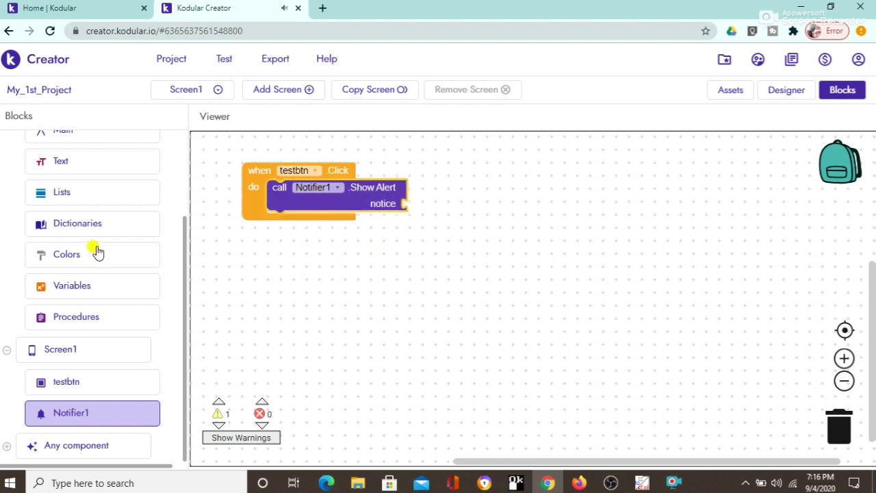
Step: Plug a text block reading 'THANK YOU FOR WATCHING' into Show Alert's notice socket
left_click(75, 159)
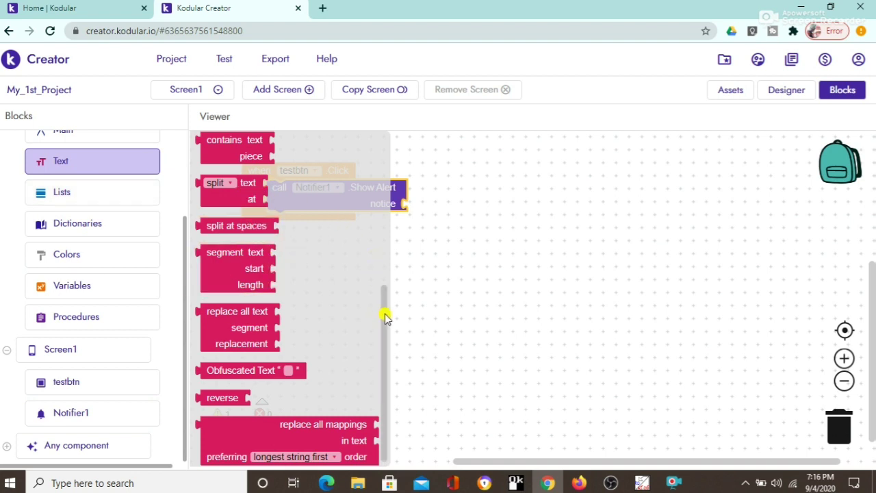
left_click_drag(386, 313, 388, 147)
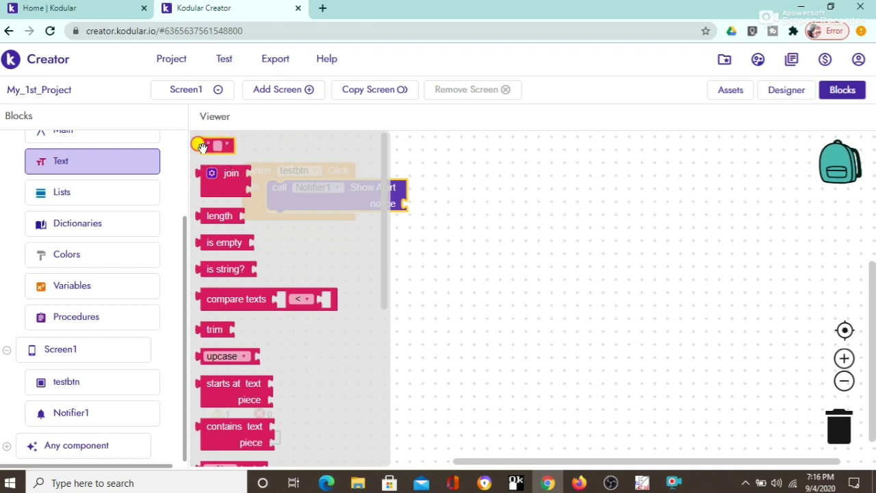
left_click_drag(198, 144, 412, 207)
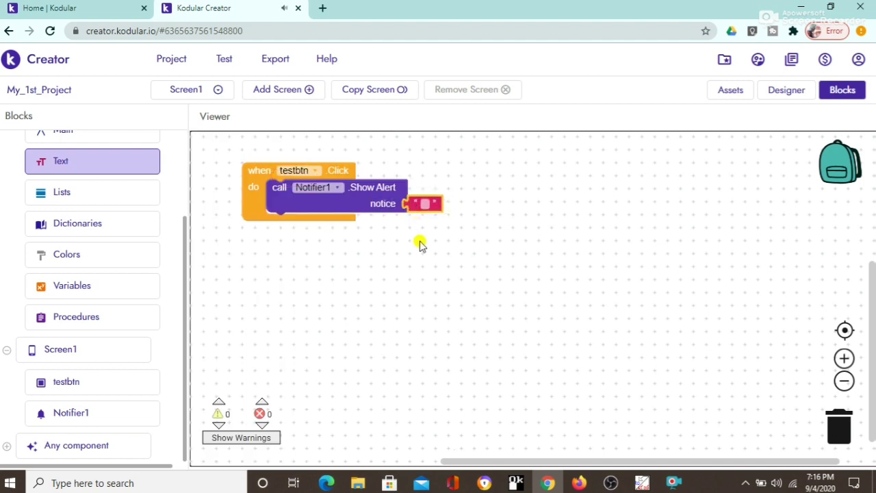
left_click(426, 203)
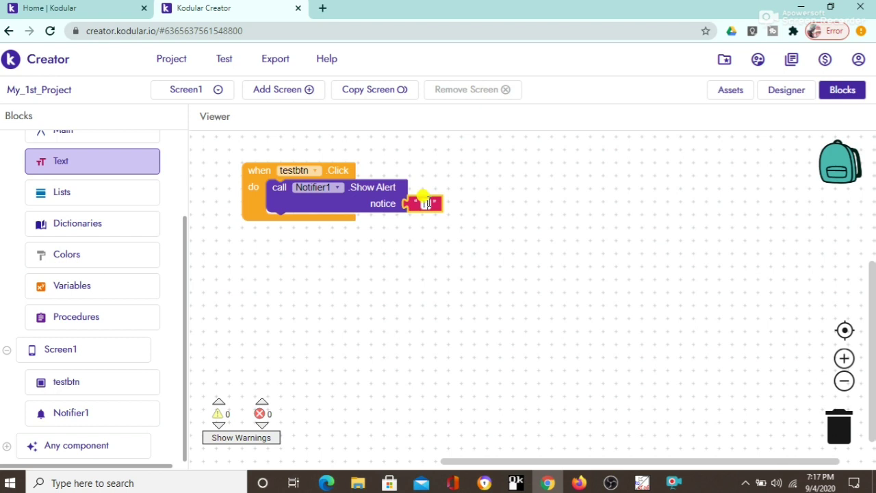
type("THANK")
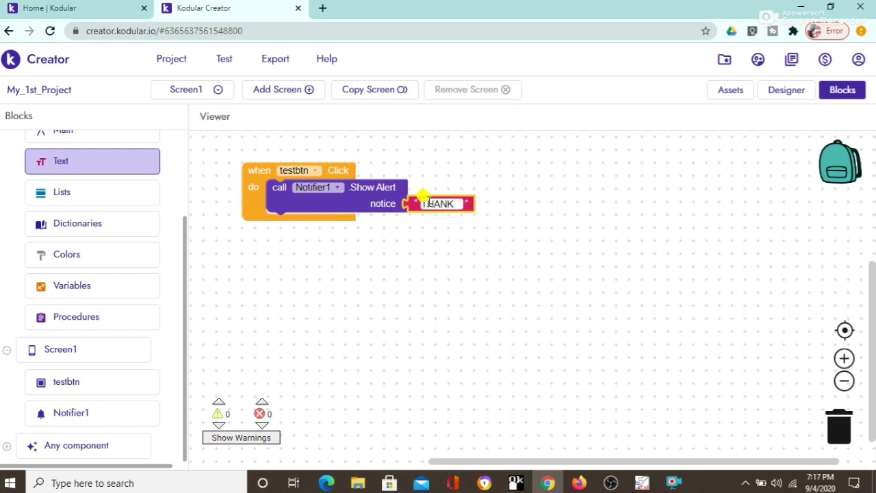
type(" YOU ")
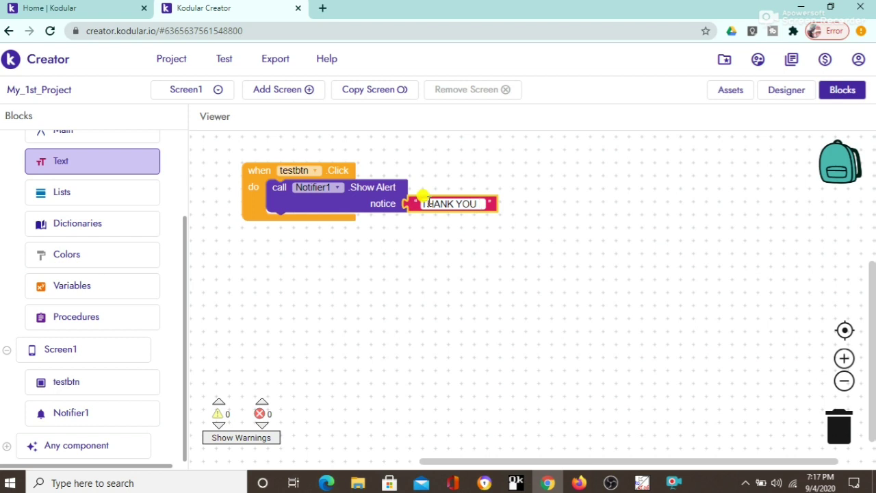
type("FOR ")
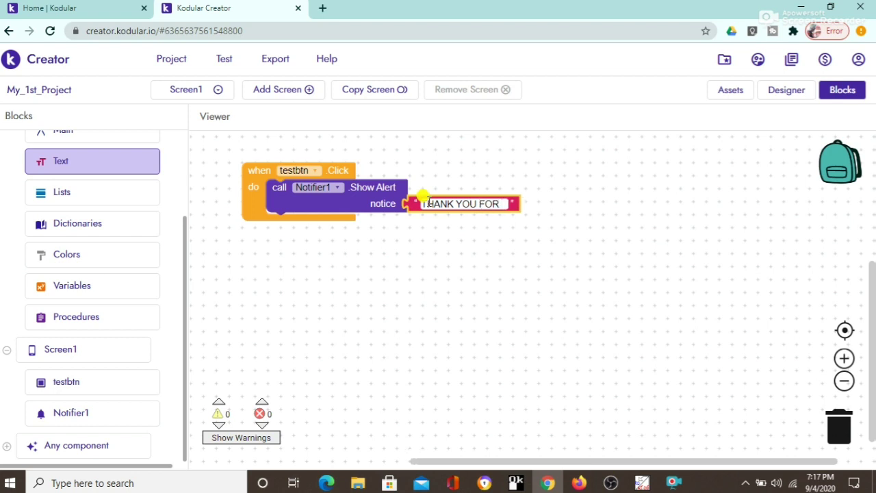
type("WATCH")
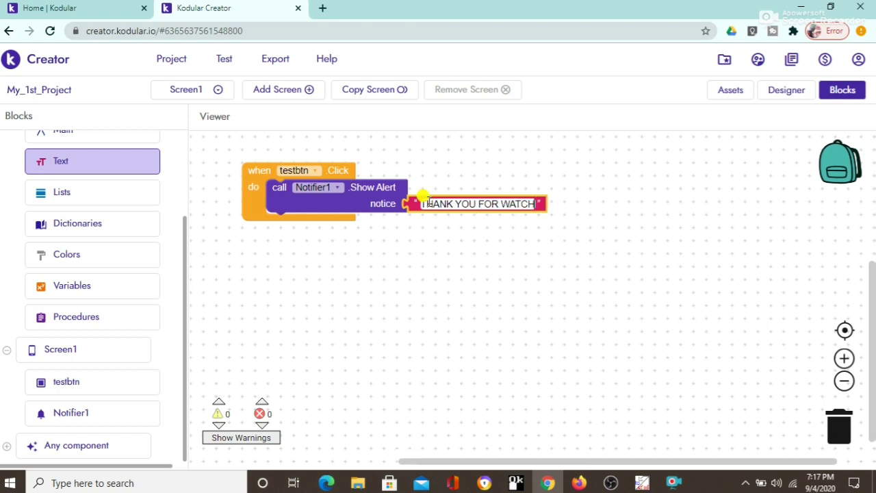
type("ING")
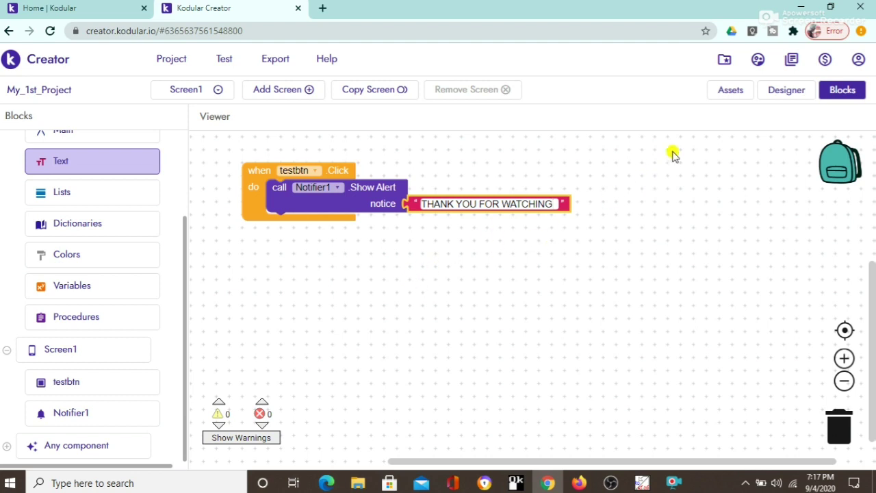
Step: From the Designer's Test menu, display the Connect to Companion QR code dialog
left_click(776, 91)
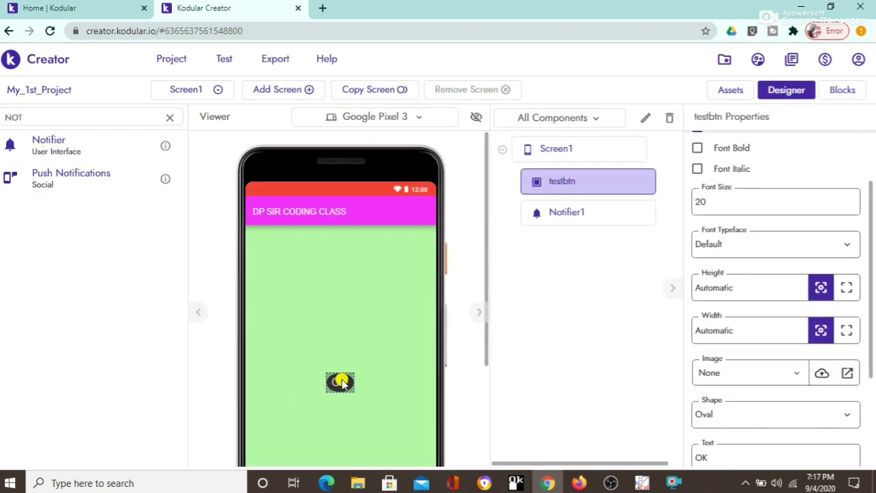
left_click(224, 62)
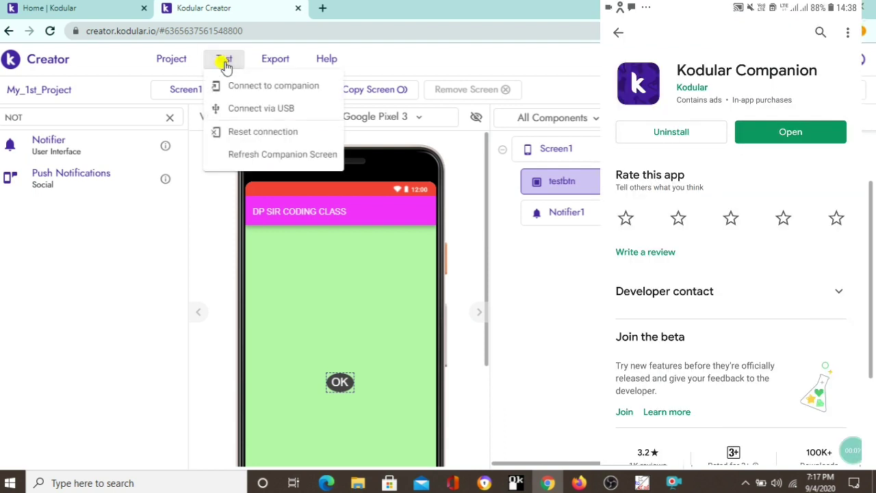
left_click(248, 87)
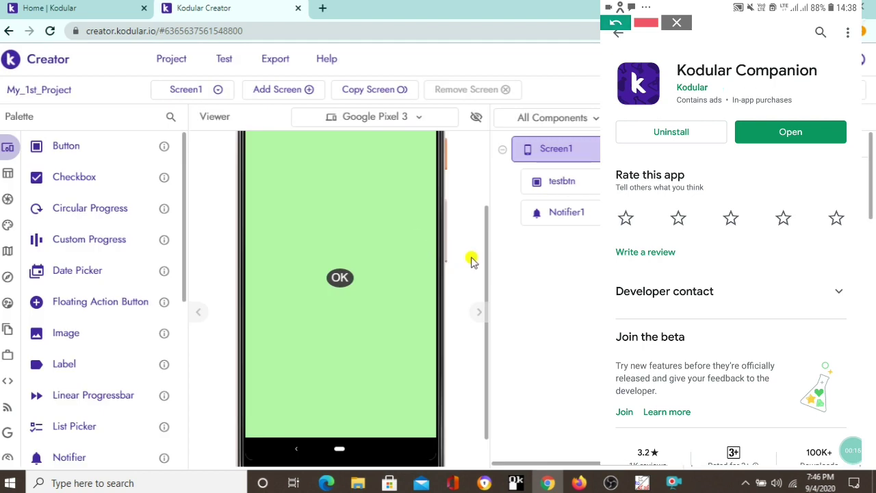
left_click_drag(485, 260, 495, 186)
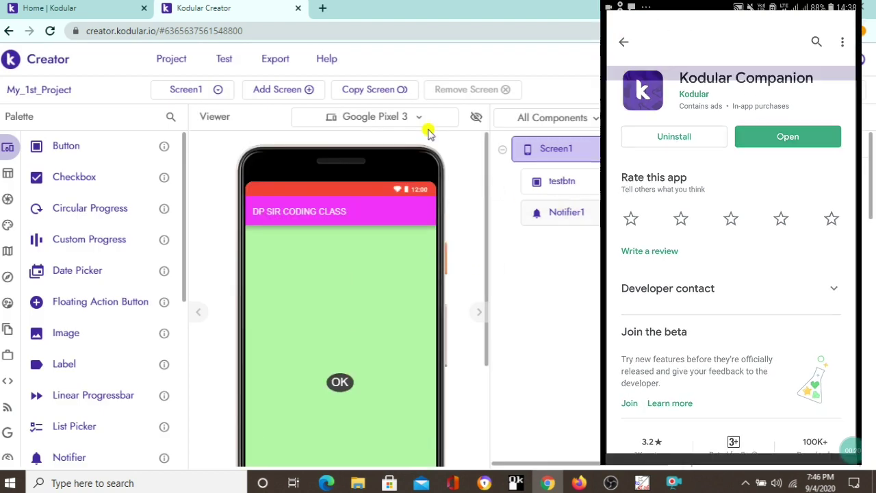
left_click(225, 62)
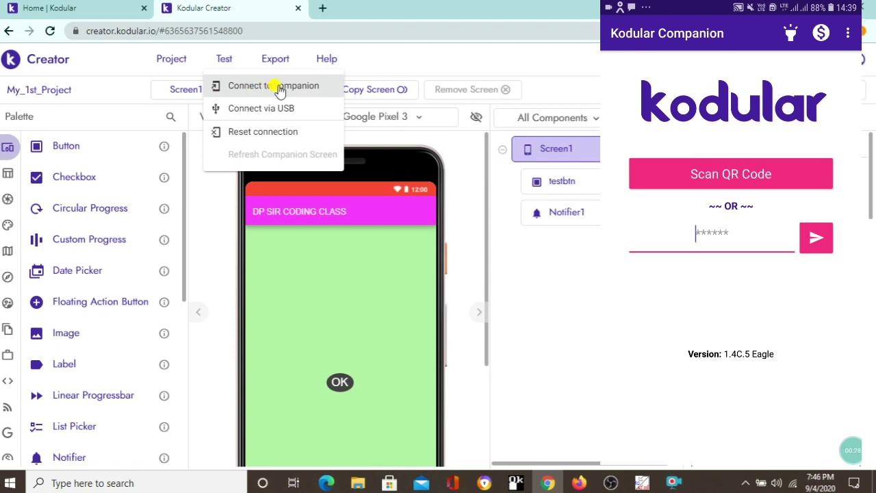
left_click(278, 88)
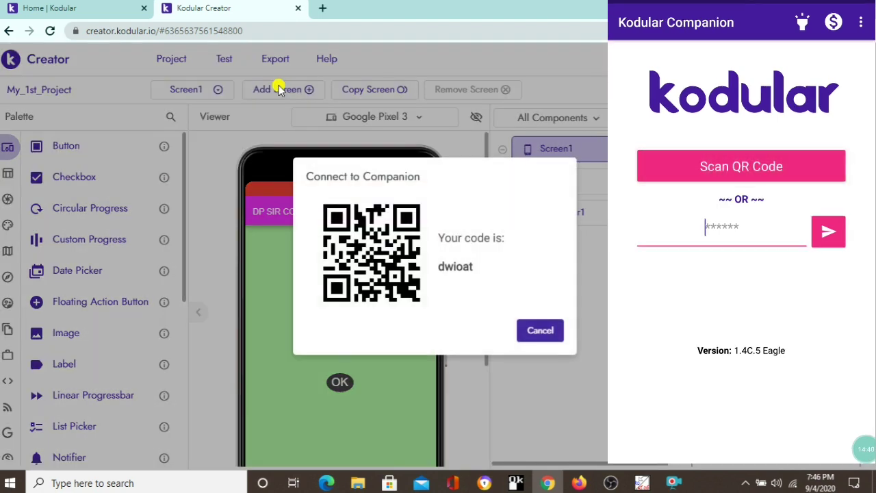